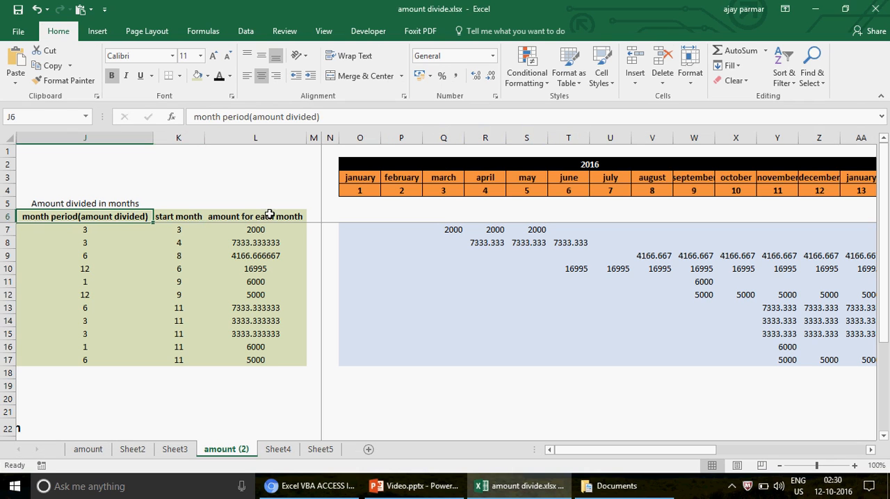
- Check the amount for each month formula in L7, and read the problem statement on Sheet4 before returning to the amount (2) sheet
{"action": "left_click", "coordinate": [255, 231]}
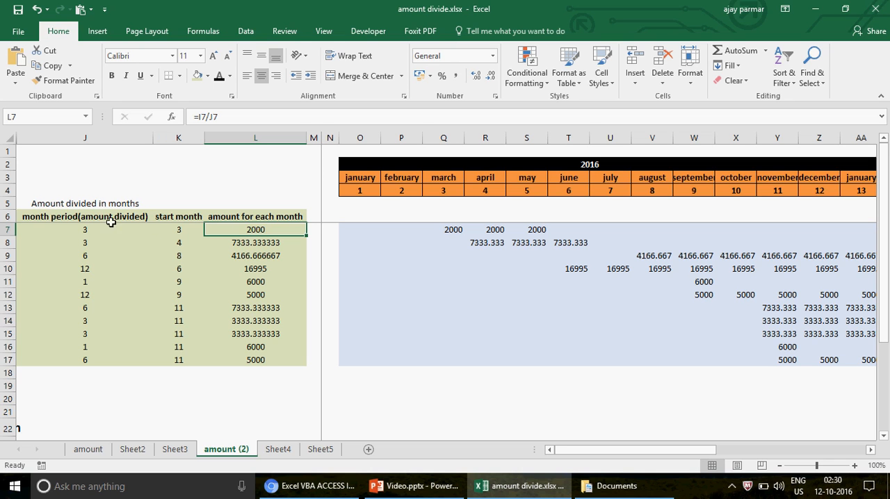
{"action": "left_click", "coordinate": [71, 219]}
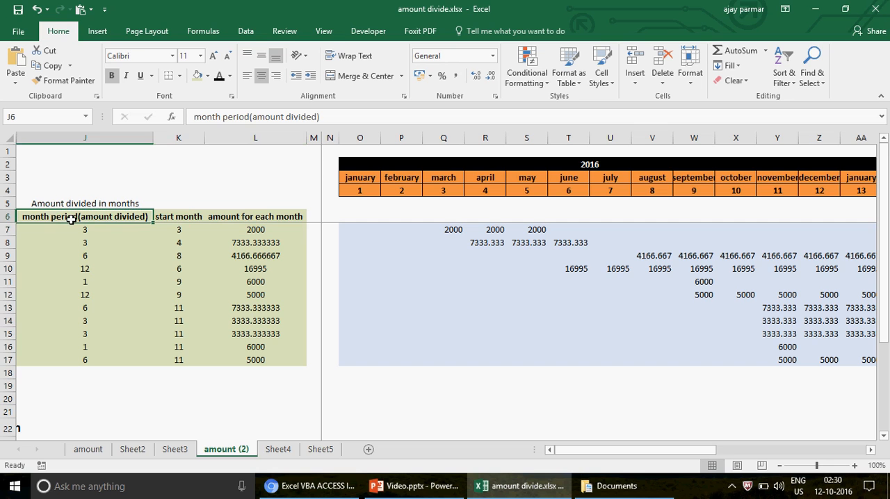
{"action": "left_click", "coordinate": [274, 450]}
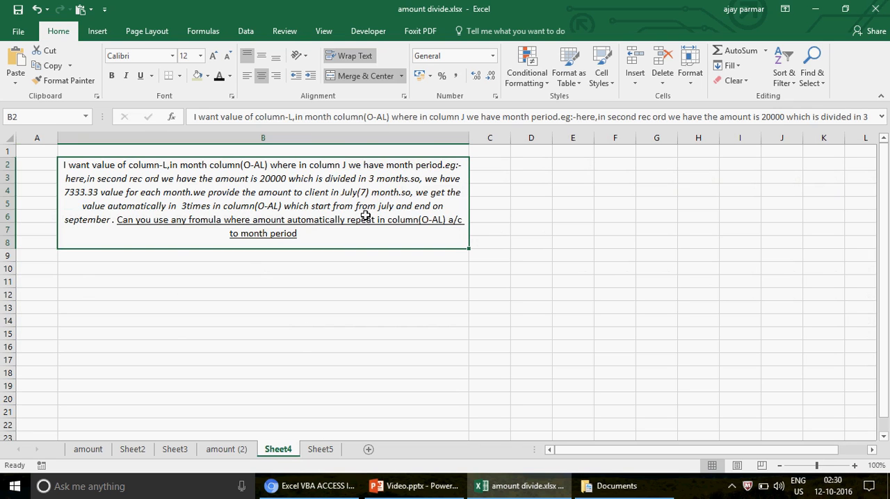
{"action": "left_click", "coordinate": [233, 455]}
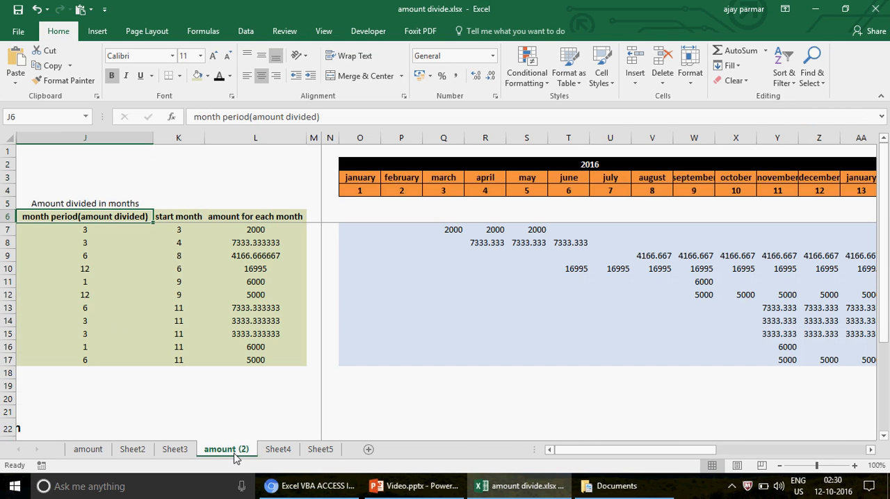
- Examine the first records' month period, start month and amount for each month, plus the schedule formula in O7
{"action": "left_click", "coordinate": [67, 231]}
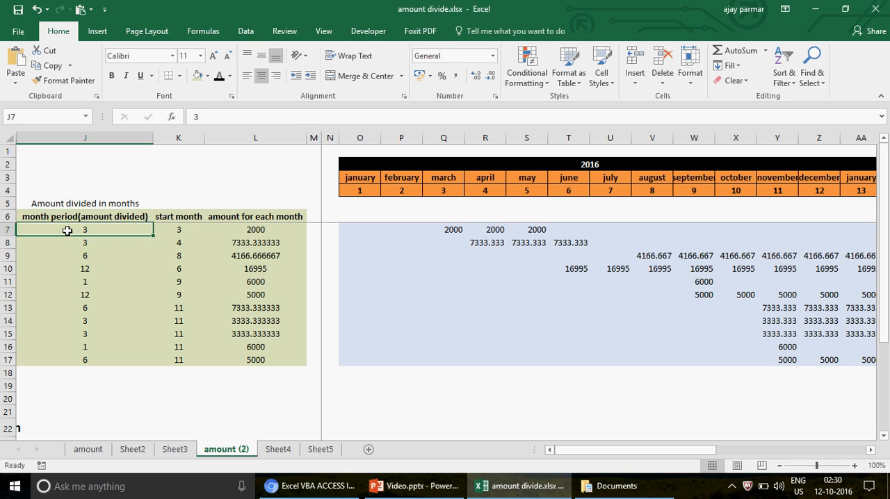
{"action": "key", "text": "Down"}
{"action": "key", "text": "Down"}
{"action": "key", "text": "Up"}
{"action": "key", "text": "Up"}
{"action": "key", "text": "Down"}
{"action": "key", "text": "Up"}
{"action": "key", "text": "Down"}
{"action": "key", "text": "Up"}
{"action": "key", "text": "Right"}
{"action": "key", "text": "Right"}
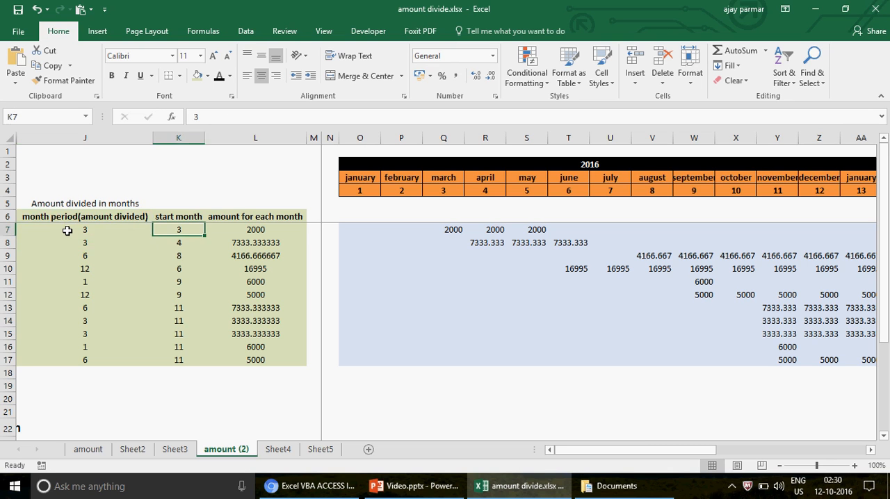
{"action": "key", "text": "Down"}
{"action": "key", "text": "Up"}
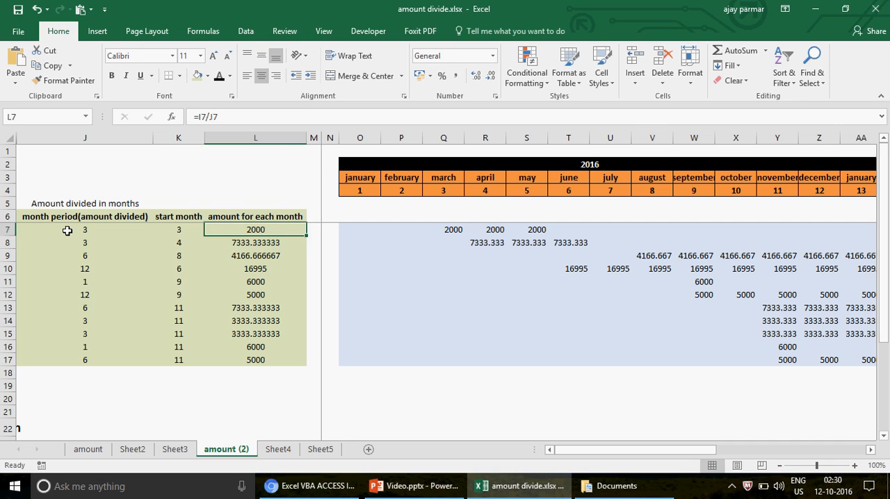
{"action": "key", "text": "Down"}
{"action": "key", "text": "Right"}
{"action": "key", "text": "Up"}
{"action": "key", "text": "Right"}
{"action": "key", "text": "Right"}
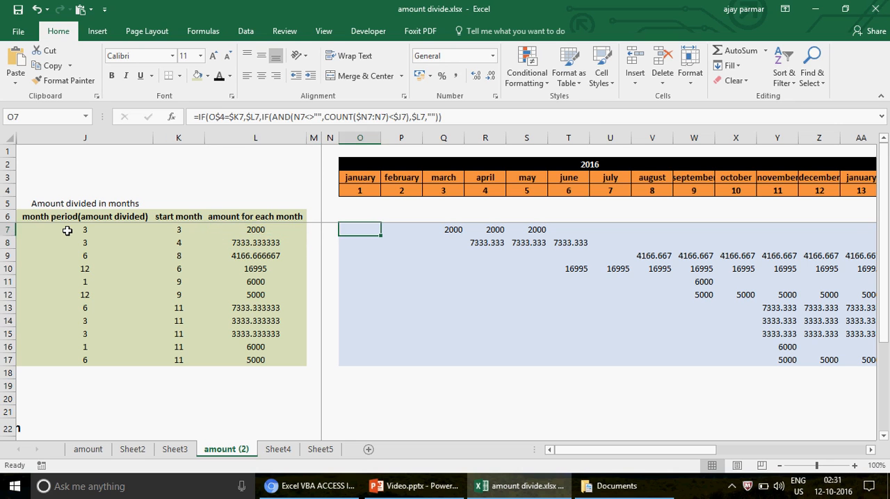
- Review the month names in row 3 from January 2016 into January of the following year
{"action": "key", "text": "Up"}
{"action": "key", "text": "Up"}
{"action": "key", "text": "Up"}
{"action": "key", "text": "Up"}
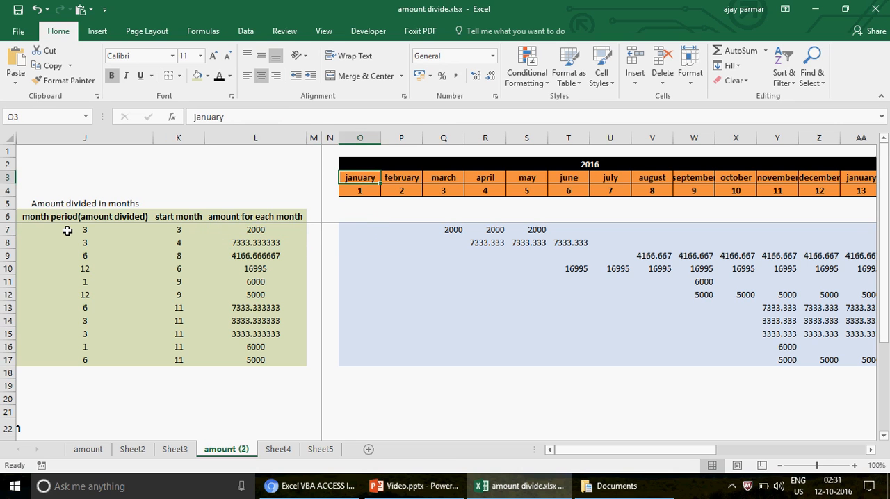
{"action": "key", "text": "Right"}
{"action": "key", "text": "Right"}
{"action": "key", "text": "Right"}
{"action": "key", "text": "Right"}
{"action": "key", "text": "Right"}
{"action": "key", "text": "Right"}
{"action": "key", "text": "Right"}
{"action": "key", "text": "Right"}
{"action": "key", "text": "Right"}
{"action": "key", "text": "Right"}
{"action": "key", "text": "Right"}
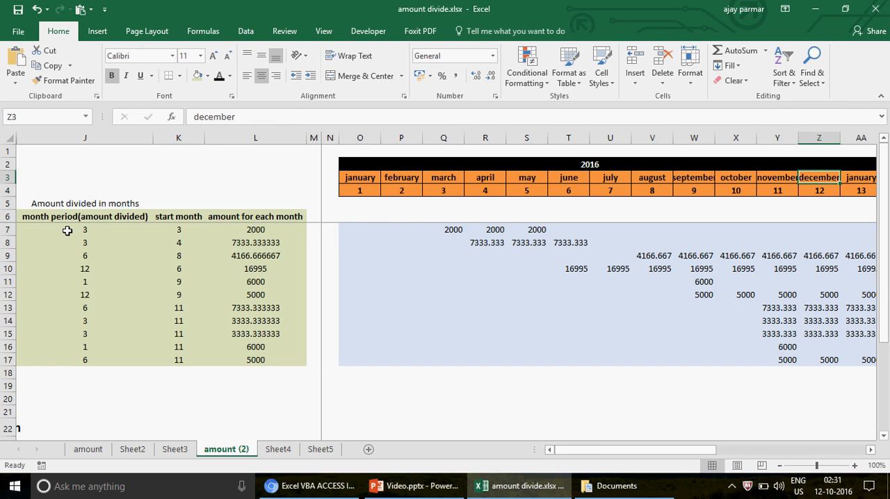
{"action": "key", "text": "Right"}
{"action": "key", "text": "Right"}
{"action": "key", "text": "Left"}
{"action": "key", "text": "Left"}
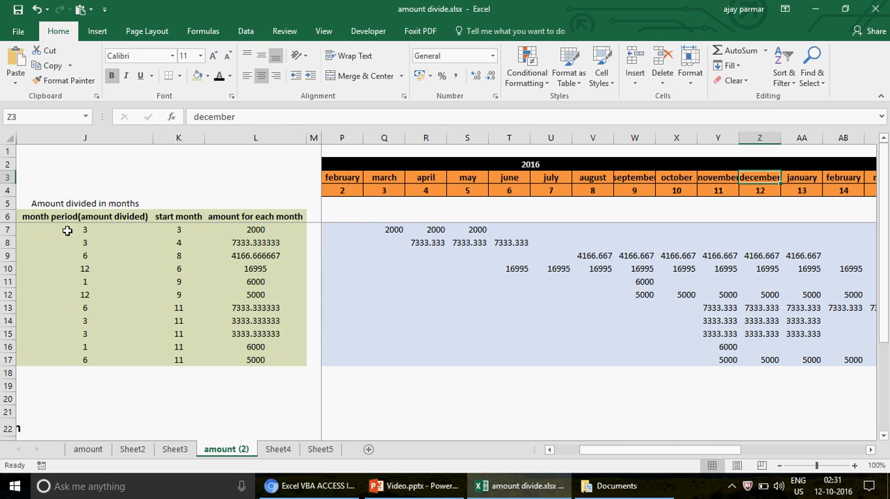
{"action": "key", "text": "Down"}
{"action": "key", "text": "Up"}
{"action": "key", "text": "Right"}
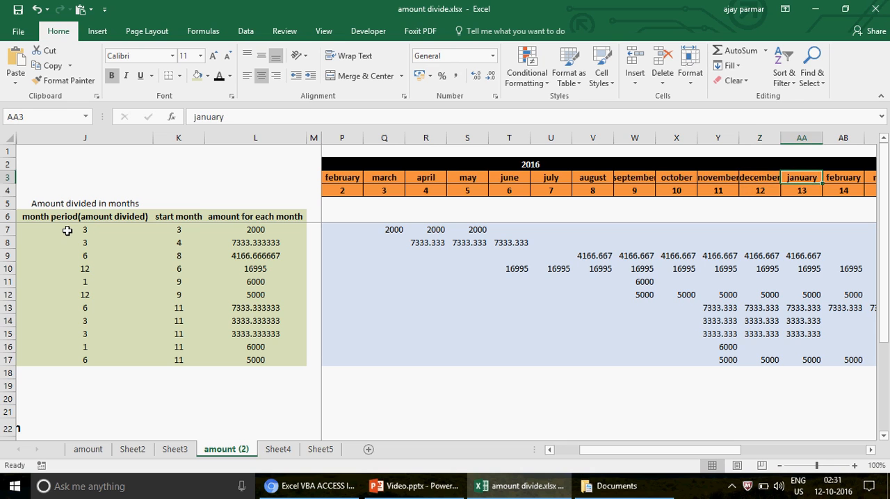
- Inspect the month number formulas in row 4 from December 2016 onward through the 2017 months
{"action": "key", "text": "Down"}
{"action": "key", "text": "Left"}
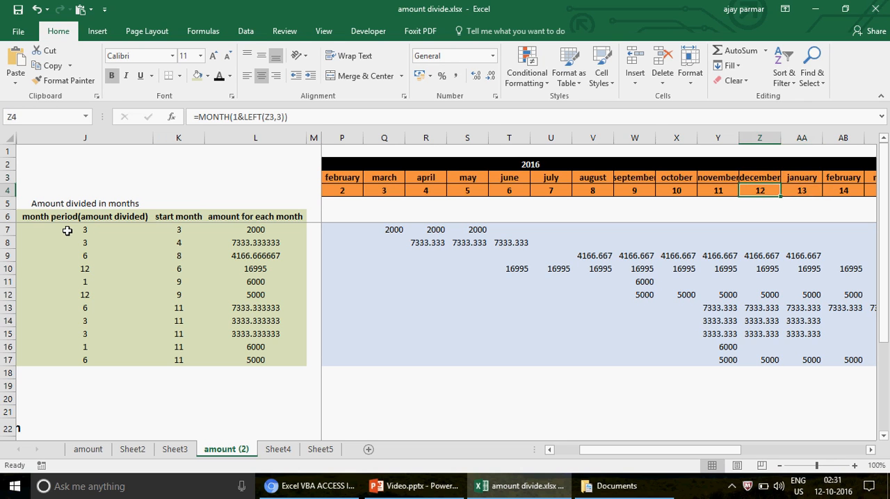
{"action": "key", "text": "Right"}
{"action": "key", "text": "Left"}
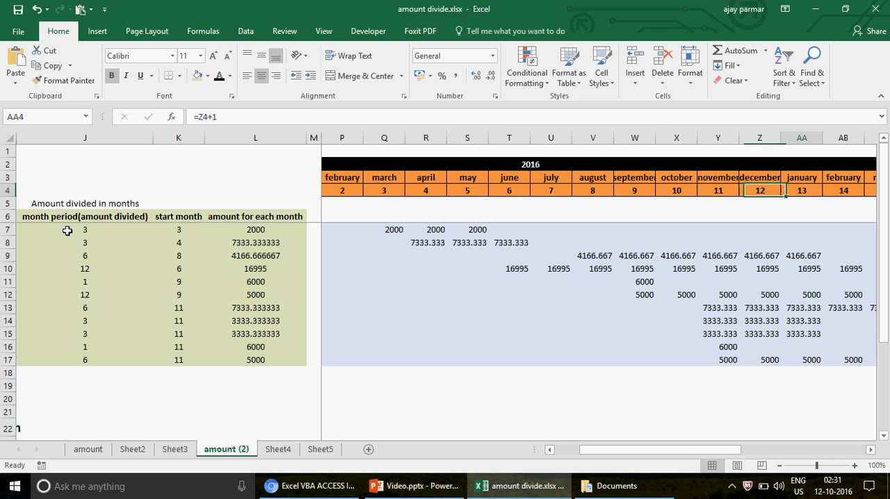
{"action": "key", "text": "Right"}
{"action": "key", "text": "Right"}
{"action": "key", "text": "Right"}
{"action": "key", "text": "Right"}
{"action": "key", "text": "Right"}
{"action": "key", "text": "Right"}
{"action": "key", "text": "Right"}
{"action": "key", "text": "Right"}
{"action": "key", "text": "Right"}
{"action": "key", "text": "Right"}
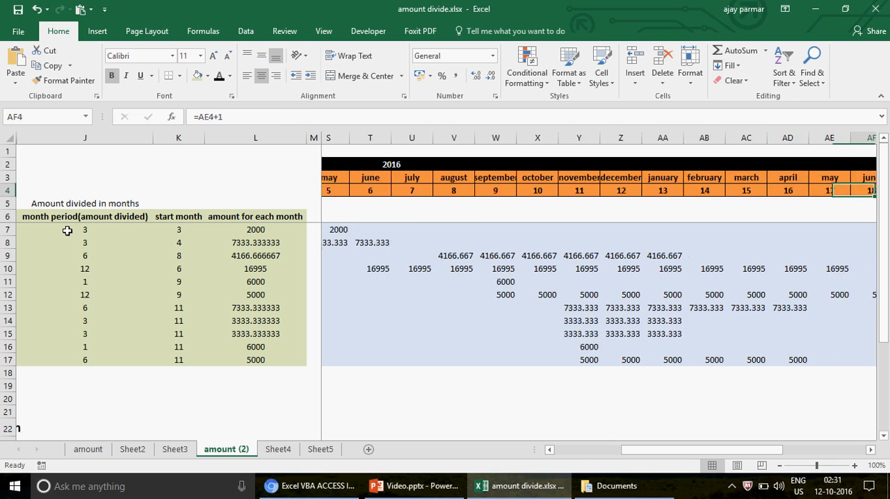
{"action": "key", "text": "Up"}
{"action": "key", "text": "Left"}
{"action": "key", "text": "Left"}
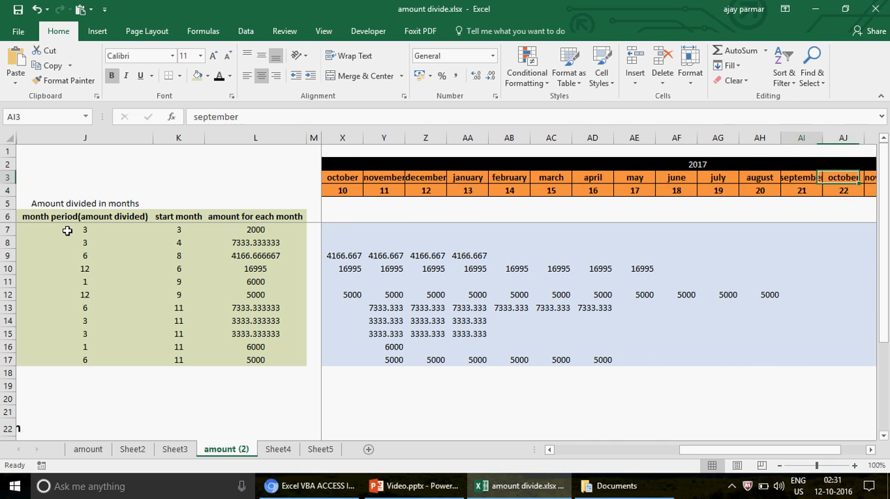
{"action": "key", "text": "Up"}
{"action": "key", "text": "Down"}
{"action": "key", "text": "Down"}
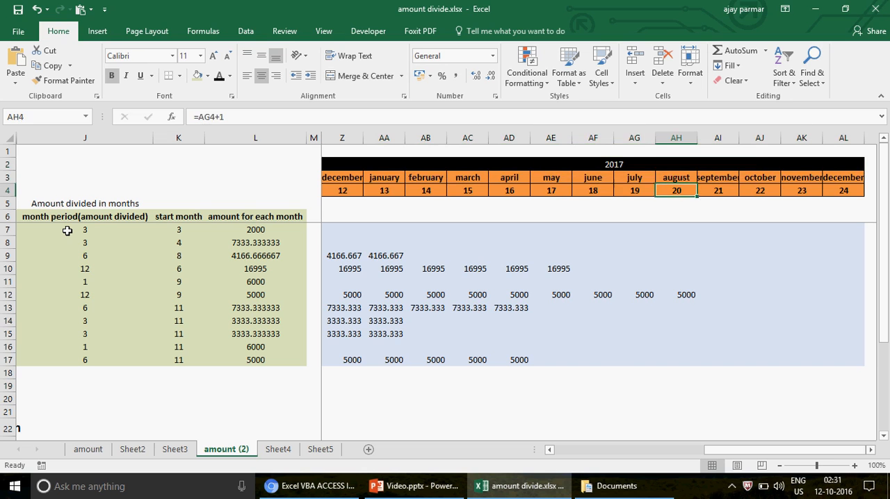
- Compare the row 4 month number formulas of 2017 with those of 2016, back to January in O4
{"action": "key", "text": "Left"}
{"action": "key", "text": "Left"}
{"action": "key", "text": "Left"}
{"action": "key", "text": "Left"}
{"action": "key", "text": "Left"}
{"action": "key", "text": "Left"}
{"action": "key", "text": "Left"}
{"action": "key", "text": "Left"}
{"action": "key", "text": "Left"}
{"action": "key", "text": "Left"}
{"action": "key", "text": "Left"}
{"action": "key", "text": "Left"}
{"action": "key", "text": "Left"}
{"action": "key", "text": "Left"}
{"action": "key", "text": "Right"}
{"action": "key", "text": "Right"}
{"action": "key", "text": "Right"}
{"action": "key", "text": "Right"}
{"action": "key", "text": "Right"}
{"action": "key", "text": "Right"}
{"action": "key", "text": "Right"}
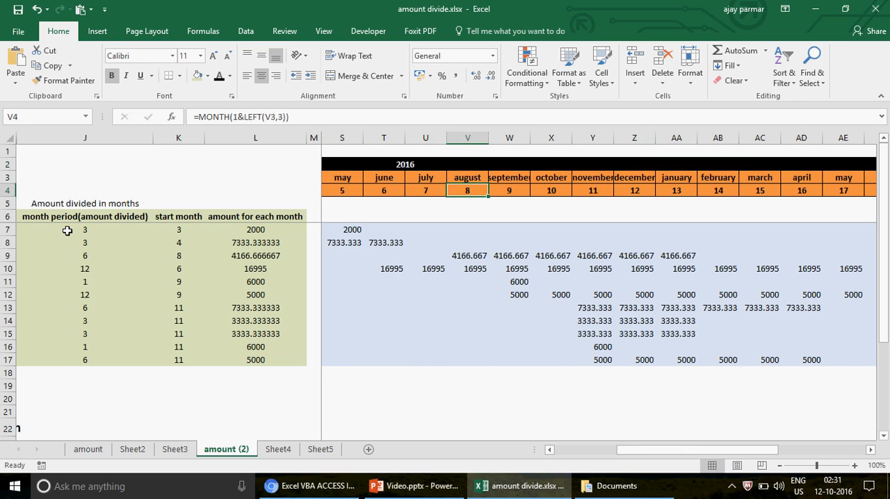
{"action": "key", "text": "Right"}
{"action": "key", "text": "Right"}
{"action": "key", "text": "Right"}
{"action": "key", "text": "Right"}
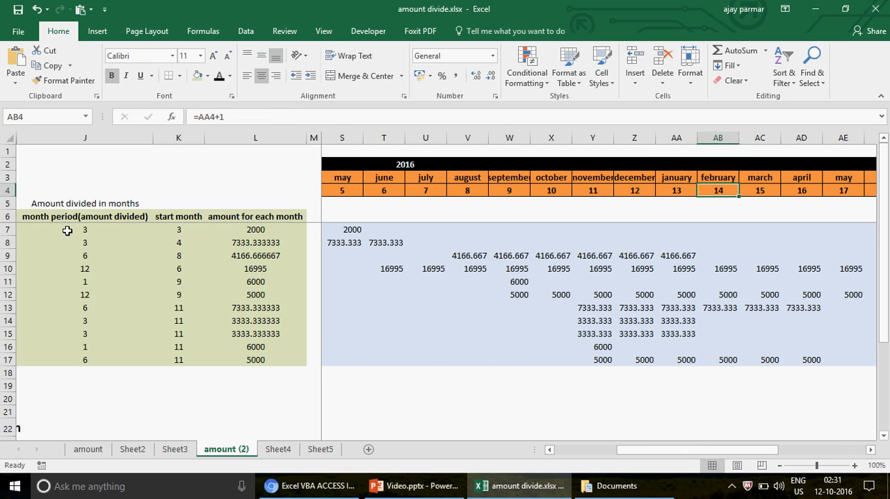
{"action": "key", "text": "Left"}
{"action": "key", "text": "Left"}
{"action": "key", "text": "Left"}
{"action": "key", "text": "Left"}
{"action": "key", "text": "Left"}
{"action": "key", "text": "Left"}
{"action": "key", "text": "Left"}
{"action": "key", "text": "Left"}
{"action": "key", "text": "Left"}
{"action": "key", "text": "Left"}
{"action": "key", "text": "Left"}
{"action": "key", "text": "Left"}
{"action": "key", "text": "Left"}
{"action": "key", "text": "Left"}
{"action": "key", "text": "Left"}
{"action": "key", "text": "Left"}
{"action": "key", "text": "Left"}
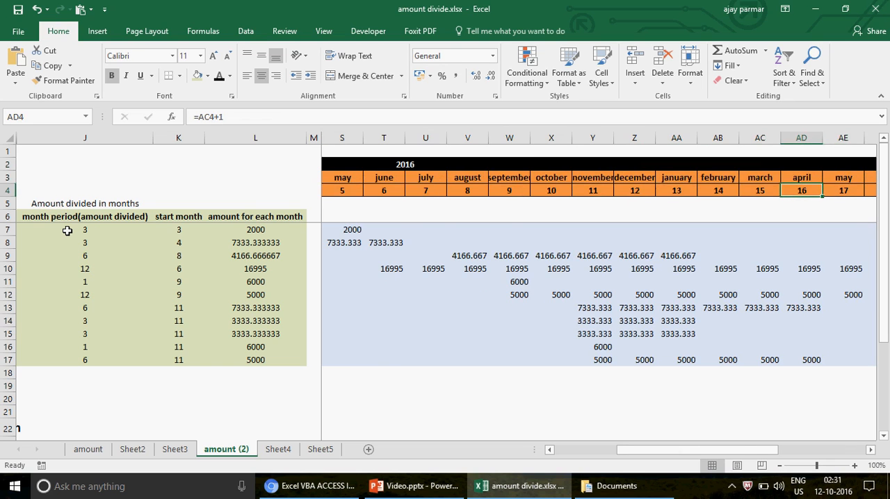
{"action": "key", "text": "Right"}
{"action": "key", "text": "Right"}
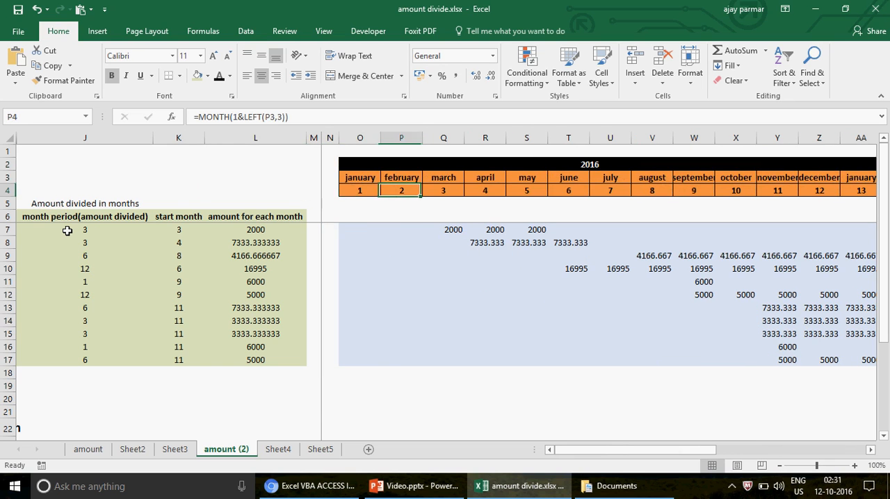
{"action": "key", "text": "Left"}
{"action": "key", "text": "Right"}
{"action": "key", "text": "Right"}
{"action": "key", "text": "Right"}
{"action": "key", "text": "Left"}
{"action": "key", "text": "Left"}
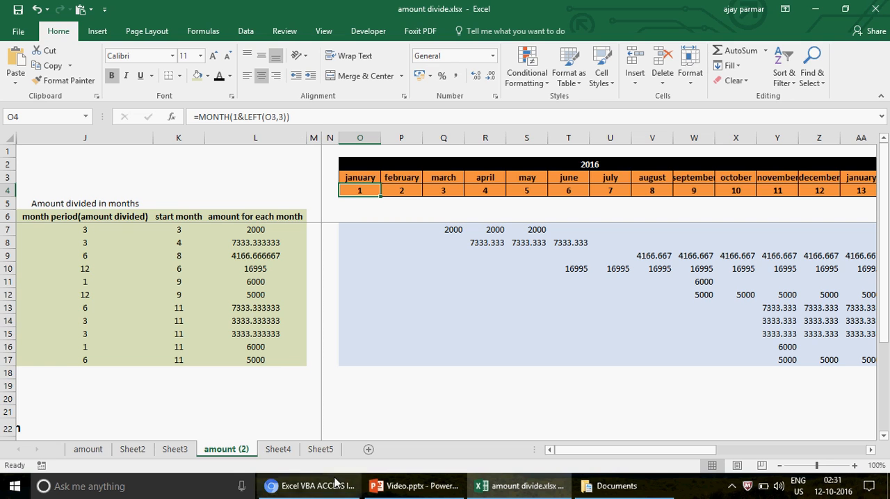
- Switch to the YouTube page in Chrome, view the EXCEL IF Function playlist, and return to the Excel workbook
{"action": "left_click", "coordinate": [311, 488]}
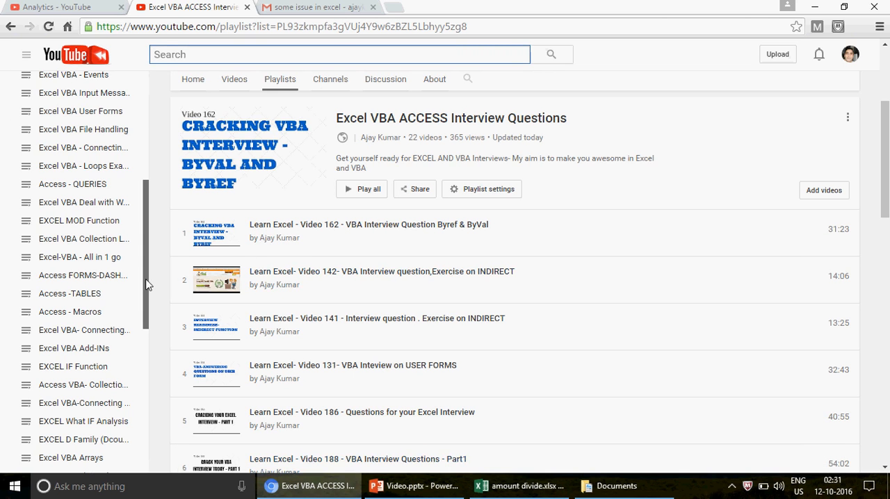
{"action": "left_click_drag", "start_coordinate": [143, 284], "coordinate": [146, 189]}
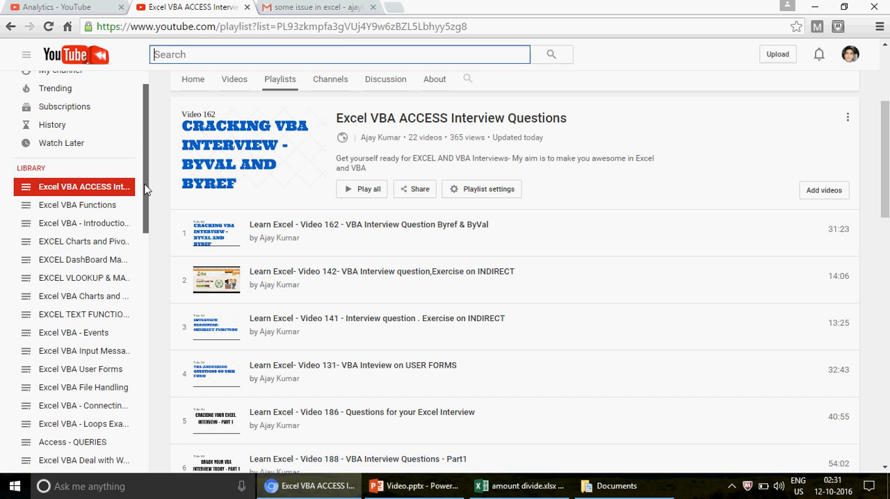
{"action": "left_click_drag", "start_coordinate": [147, 198], "coordinate": [147, 238]}
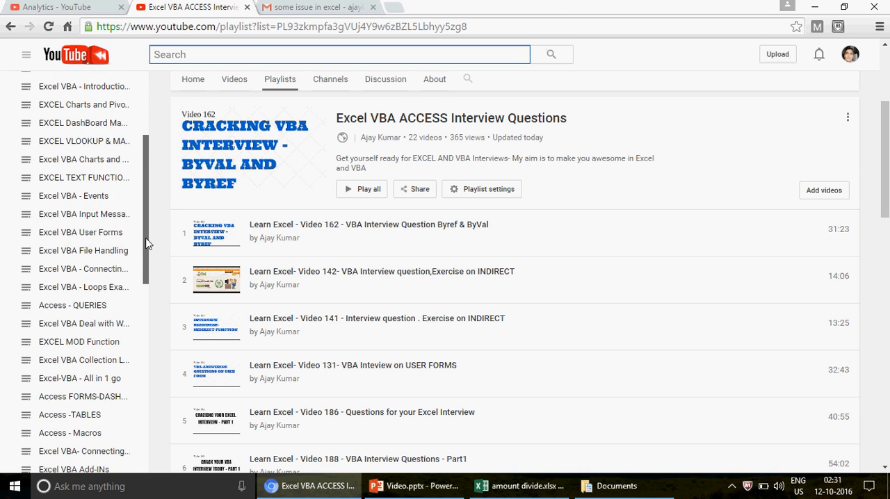
{"action": "left_click_drag", "start_coordinate": [147, 239], "coordinate": [142, 318]}
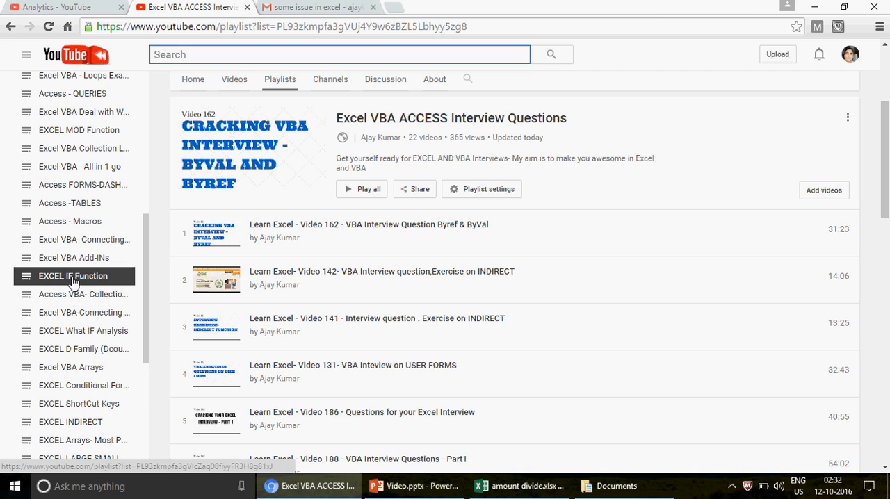
{"action": "left_click", "coordinate": [72, 279]}
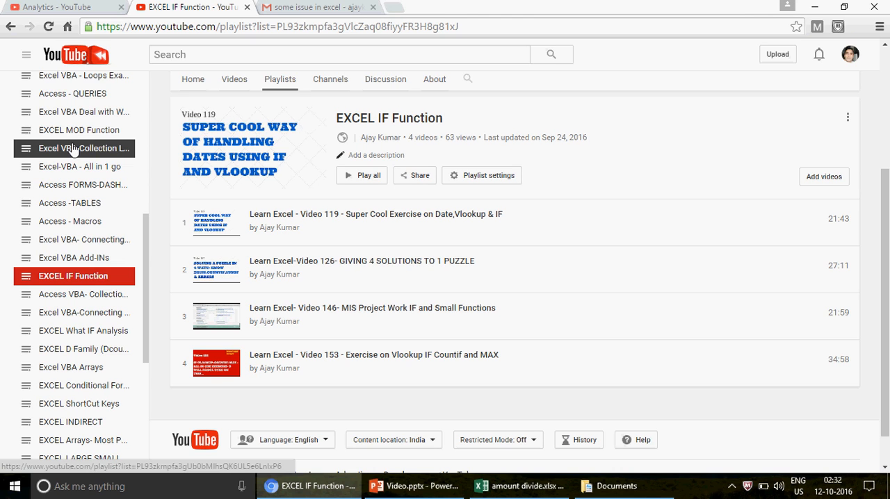
{"action": "left_click", "coordinate": [521, 486]}
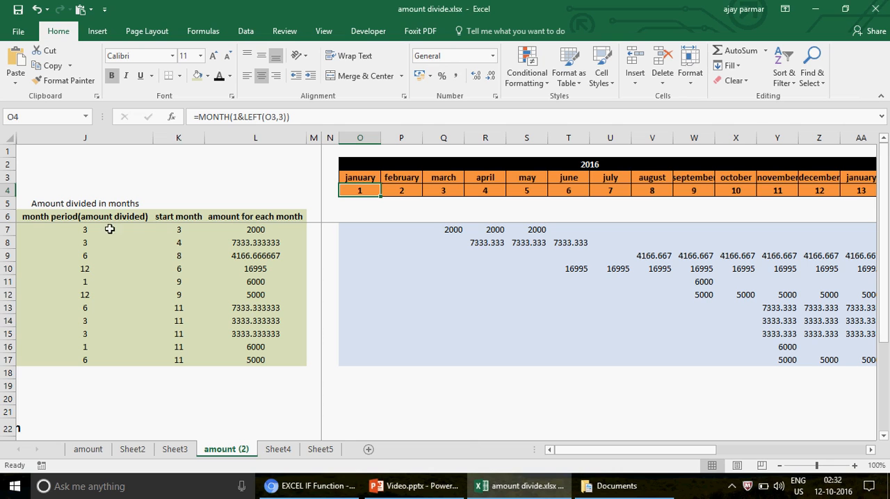
- Check the first record's month period and start month against the January month number in O4
{"action": "left_click", "coordinate": [76, 229]}
{"action": "key", "text": "Right"}
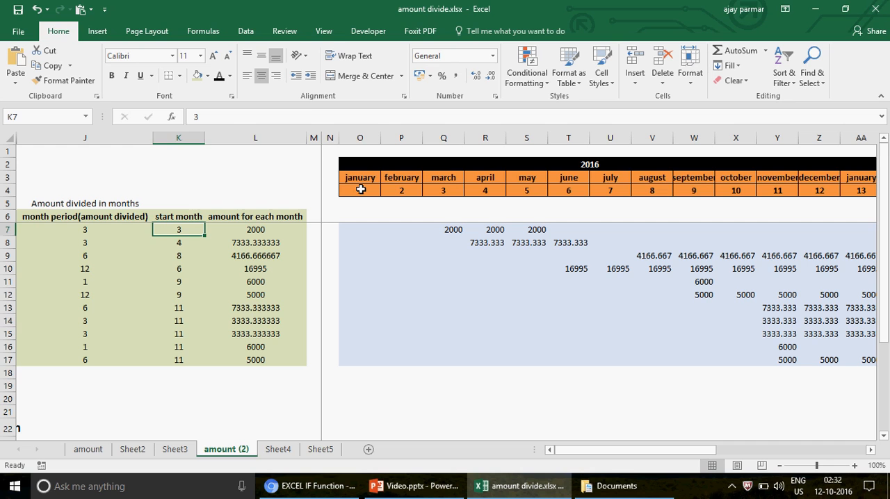
{"action": "left_click", "coordinate": [360, 189]}
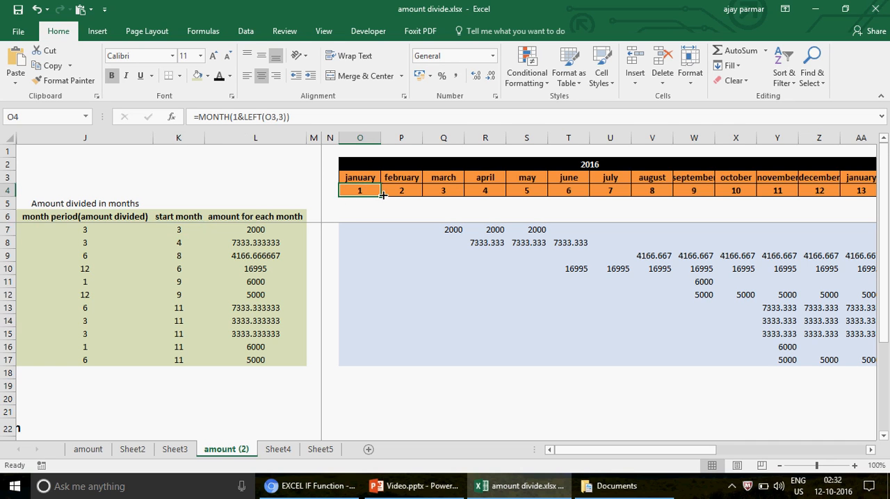
- Enter 1 in O5 and fill it across to AL5 as a number series under the month numbers
{"action": "key", "text": "Right"}
{"action": "key", "text": "Up"}
{"action": "key", "text": "Left"}
{"action": "key", "text": "Down"}
{"action": "key", "text": "Down"}
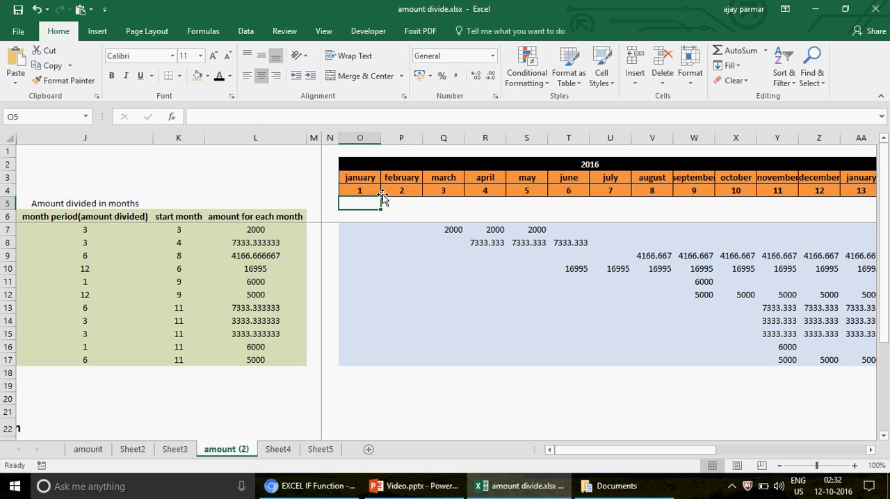
{"action": "type", "text": "1"}
{"action": "key", "text": "ctrl+Return"}
{"action": "left_click_drag", "start_coordinate": [380, 208], "coordinate": [691, 207]}
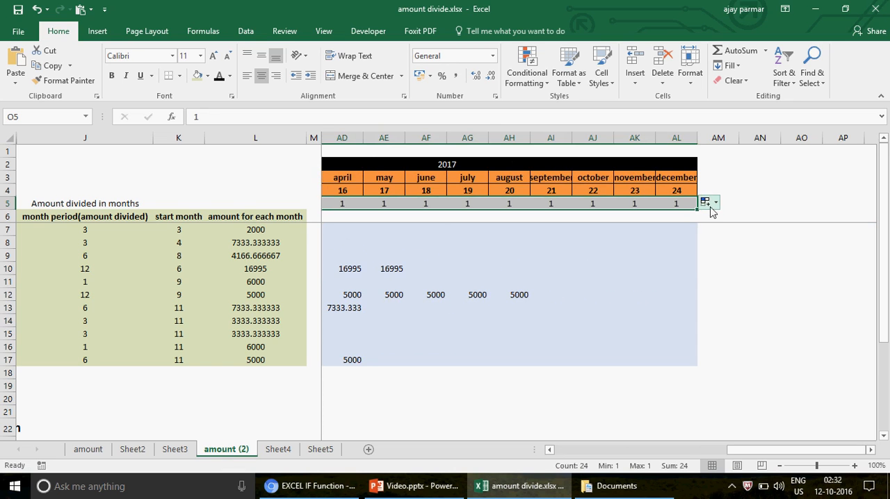
{"action": "left_click", "coordinate": [707, 204]}
{"action": "left_click", "coordinate": [708, 234]}
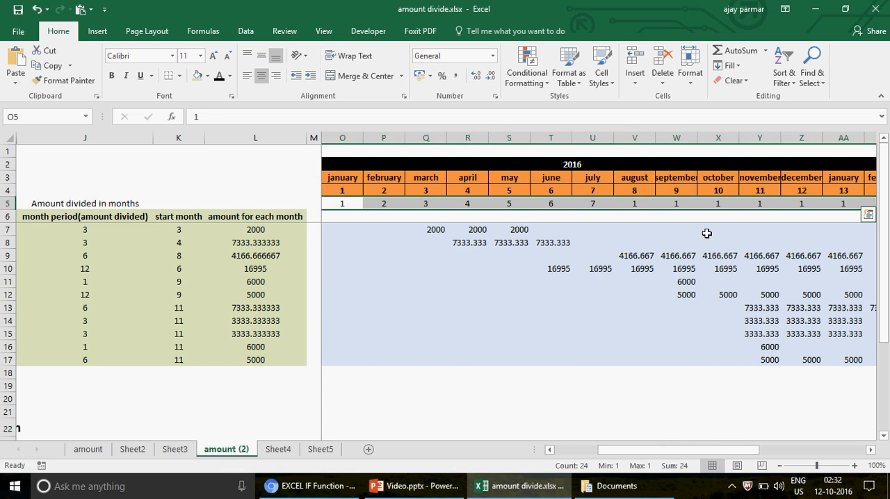
- Check the number series in row 5 against the month numbers across 2016 and 2017
{"action": "left_click", "coordinate": [344, 201]}
{"action": "key", "text": "Right"}
{"action": "key", "text": "Right"}
{"action": "key", "text": "Right"}
{"action": "key", "text": "Right"}
{"action": "key", "text": "Right"}
{"action": "key", "text": "Right"}
{"action": "key", "text": "Right"}
{"action": "key", "text": "Right"}
{"action": "key", "text": "Right"}
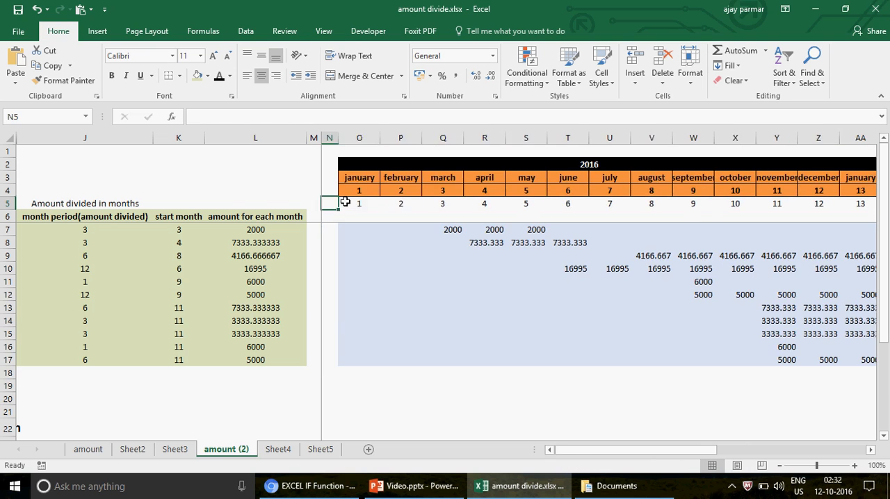
{"action": "key", "text": "Right"}
{"action": "key", "text": "Right"}
{"action": "key", "text": "Right"}
{"action": "key", "text": "Right"}
{"action": "key", "text": "Right"}
{"action": "key", "text": "Right"}
{"action": "key", "text": "Right"}
{"action": "key", "text": "Right"}
{"action": "key", "text": "Right"}
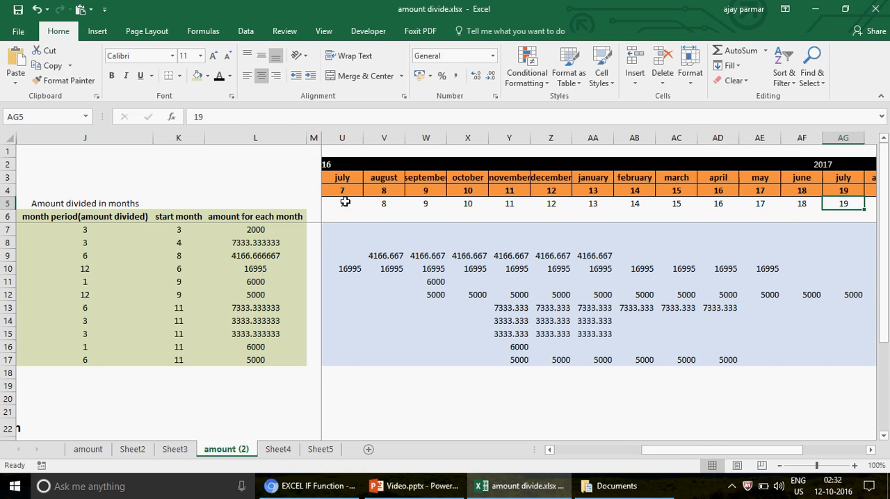
- Clear the number series in O5:AL5 beneath the month numbers
{"action": "key", "text": "Left"}
{"action": "key", "text": "Left"}
{"action": "key", "text": "Left"}
{"action": "key", "text": "Left"}
{"action": "key", "text": "Left"}
{"action": "key", "text": "Left"}
{"action": "key", "text": "Left"}
{"action": "key", "text": "Left"}
{"action": "key", "text": "Left"}
{"action": "key", "text": "Left"}
{"action": "key", "text": "Left"}
{"action": "key", "text": "Left"}
{"action": "key", "text": "Left"}
{"action": "key", "text": "Left"}
{"action": "key", "text": "Left"}
{"action": "key", "text": "Left"}
{"action": "key", "text": "Left"}
{"action": "key", "text": "Left"}
{"action": "key", "text": "Left"}
{"action": "key", "text": "Left"}
{"action": "left_click", "coordinate": [345, 202]}
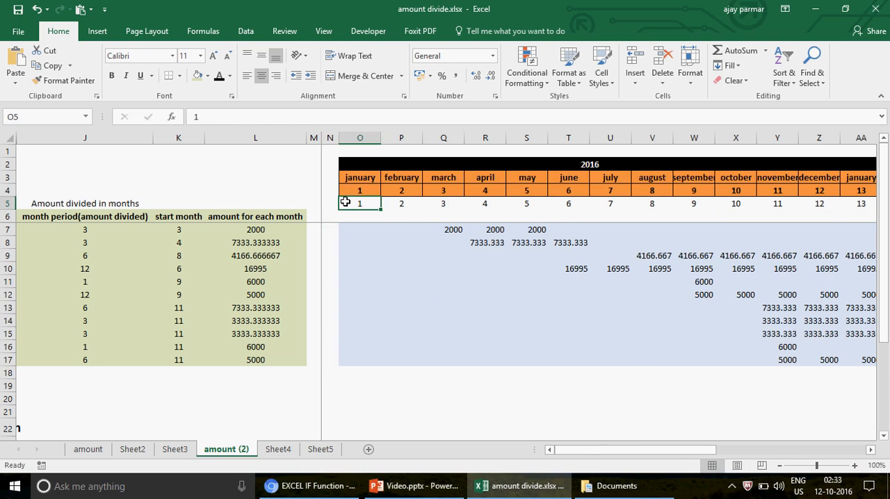
{"action": "key", "text": "ctrl+shift+Right"}
{"action": "key", "text": "Delete"}
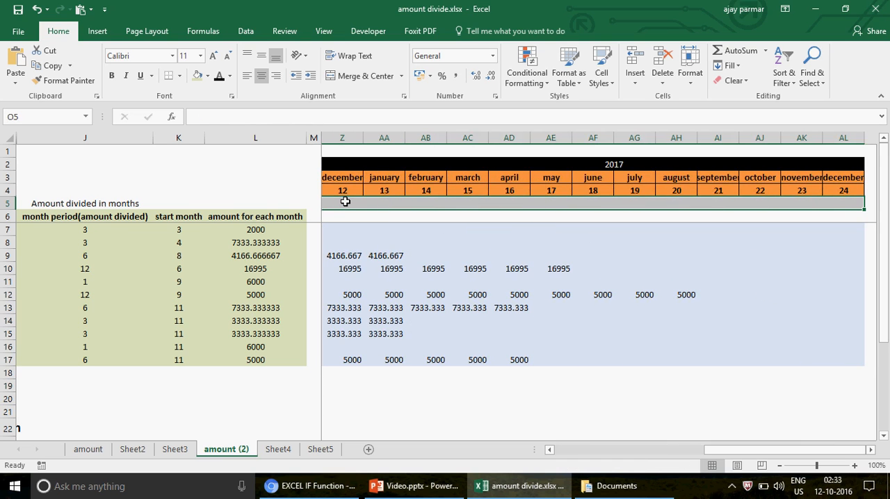
{"action": "key", "text": "Left"}
{"action": "key", "text": "Left"}
{"action": "key", "text": "Left"}
{"action": "key", "text": "Left"}
{"action": "key", "text": "Left"}
{"action": "key", "text": "Left"}
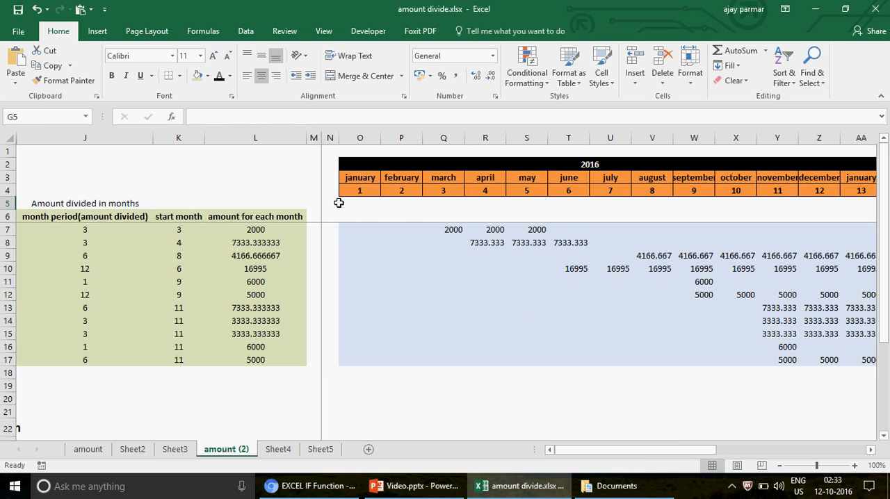
- Compare the first record's start month and monthly amount with the March column, and inspect its January and February formulas in row 7
{"action": "left_click", "coordinate": [179, 228]}
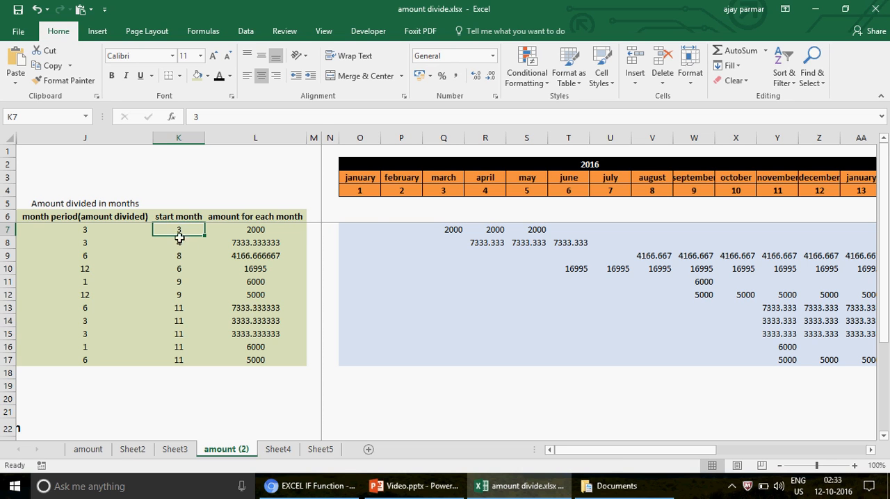
{"action": "left_click", "coordinate": [256, 228]}
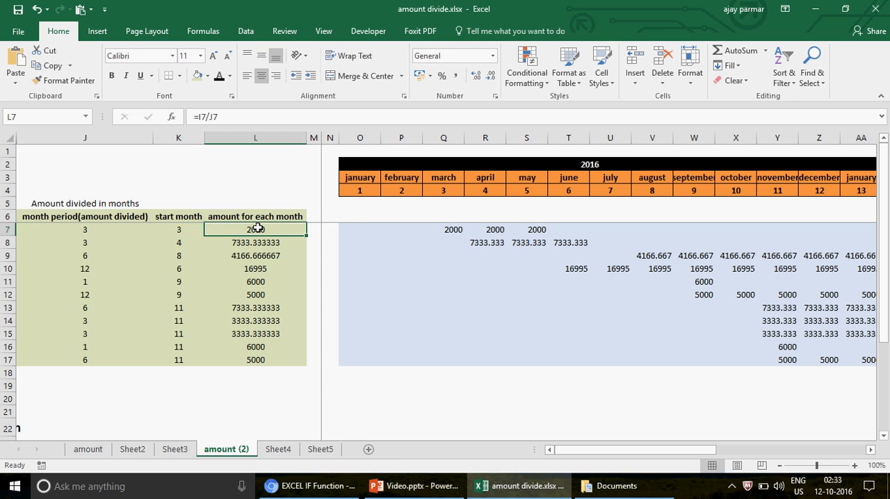
{"action": "left_click", "coordinate": [182, 228]}
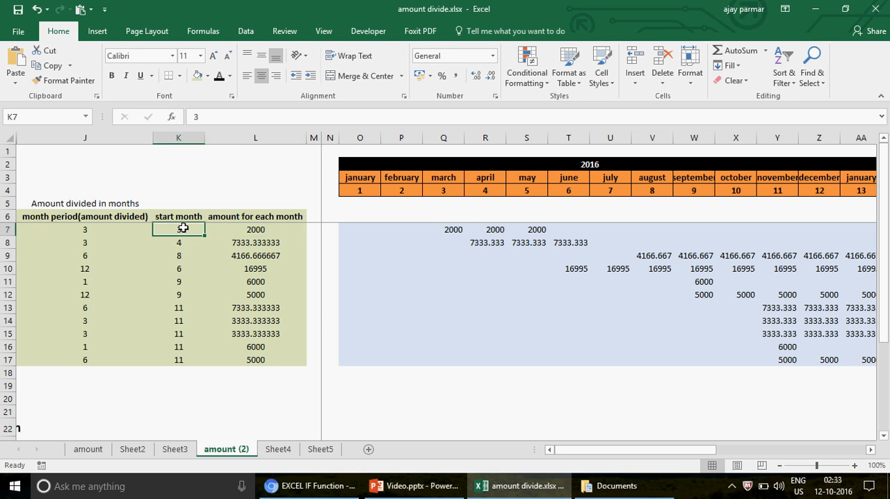
{"action": "left_click", "coordinate": [442, 190]}
{"action": "left_click", "coordinate": [451, 230]}
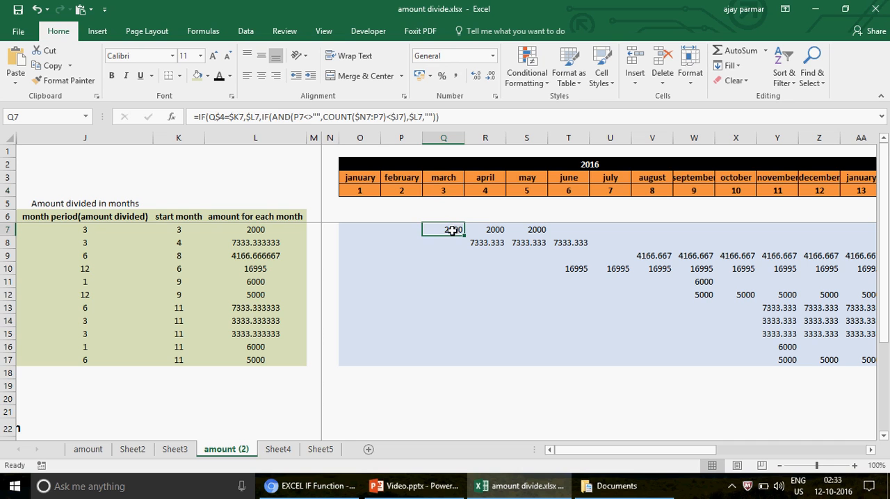
{"action": "left_click", "coordinate": [402, 227]}
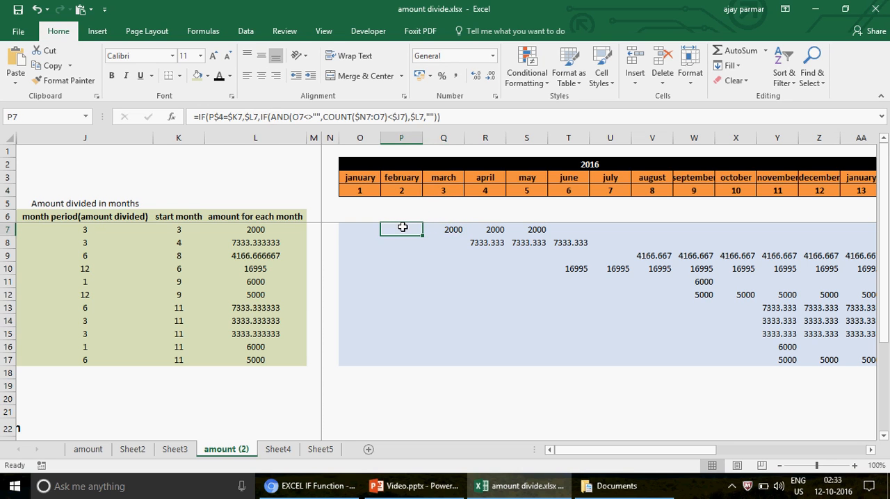
{"action": "key", "text": "Left"}
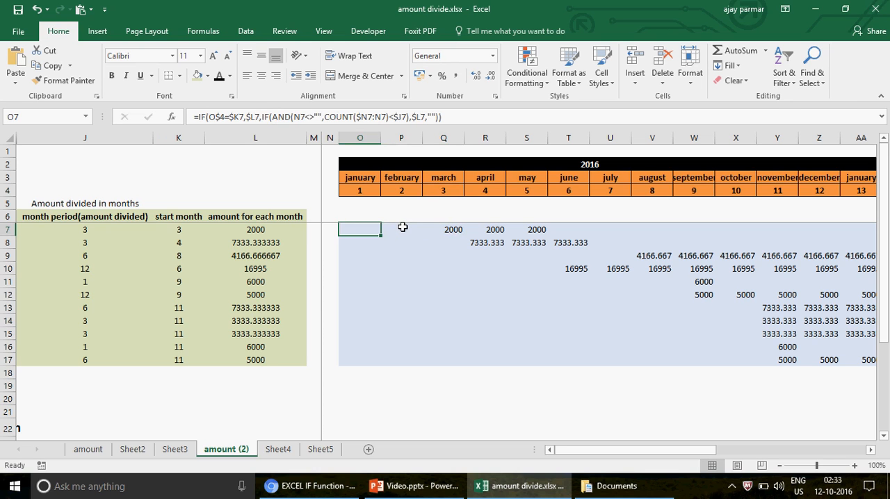
{"action": "key", "text": "Left"}
{"action": "key", "text": "Left"}
{"action": "key", "text": "Left"}
{"action": "key", "text": "Left"}
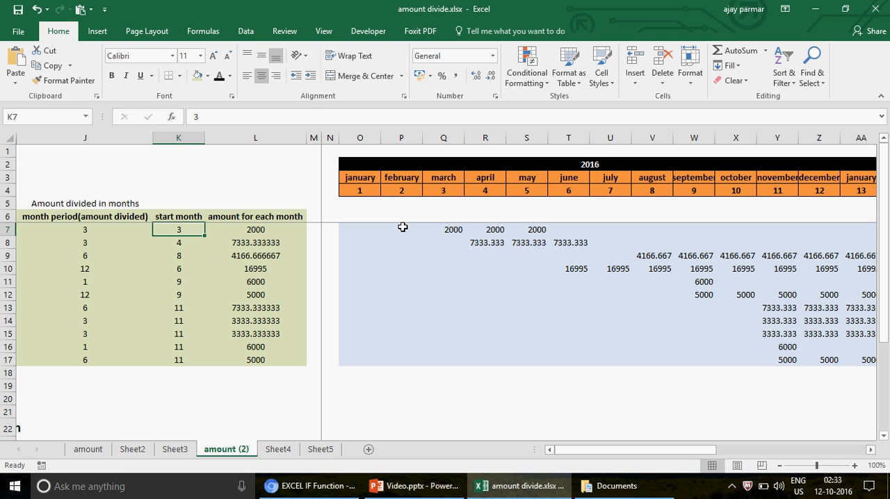
- Check the first record's month period in J7 against its amounts in the March to May columns
{"action": "key", "text": "Left"}
{"action": "key", "text": "Right"}
{"action": "key", "text": "Left"}
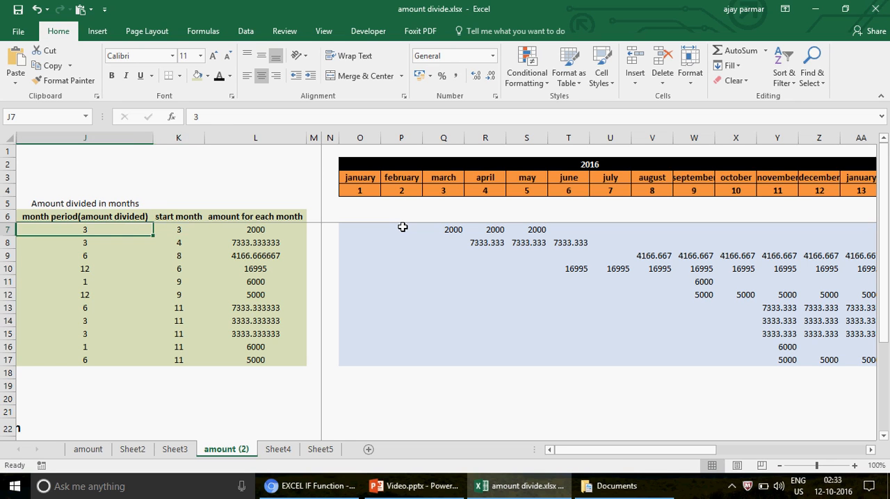
{"action": "key", "text": "Right"}
{"action": "key", "text": "Right"}
{"action": "key", "text": "Right"}
{"action": "key", "text": "Right"}
{"action": "key", "text": "Right"}
{"action": "key", "text": "Right"}
{"action": "key", "text": "Right"}
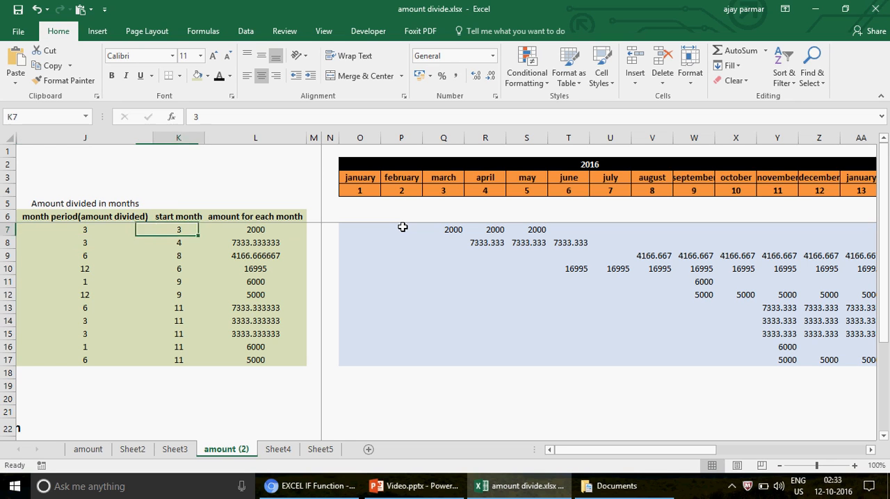
{"action": "key", "text": "Right"}
{"action": "key", "text": "Right"}
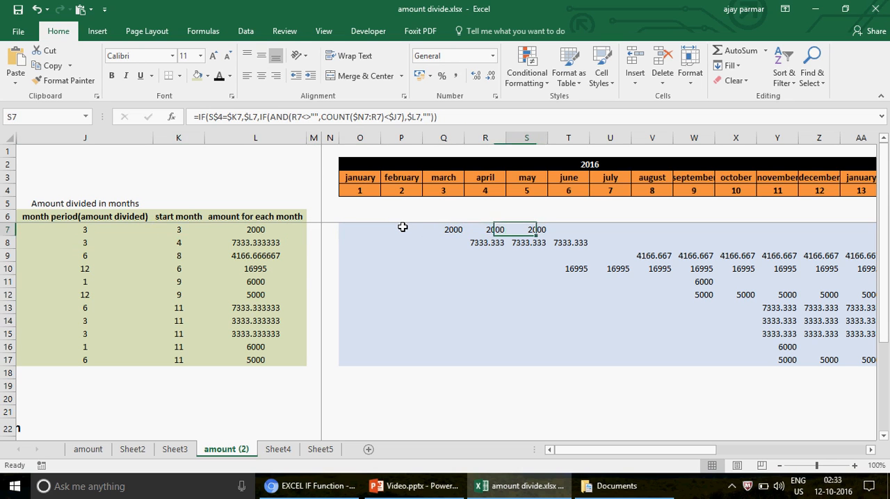
{"action": "key", "text": "Left"}
{"action": "key", "text": "Left"}
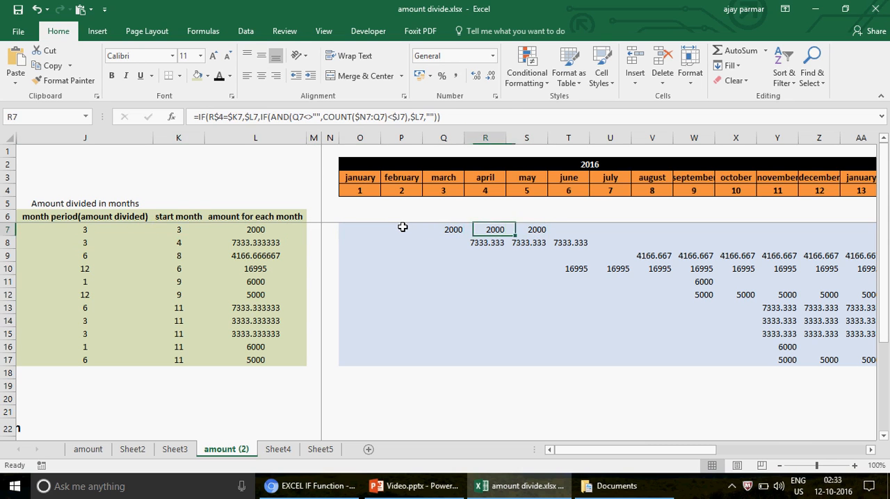
{"action": "key", "text": "Right"}
{"action": "key", "text": "Right"}
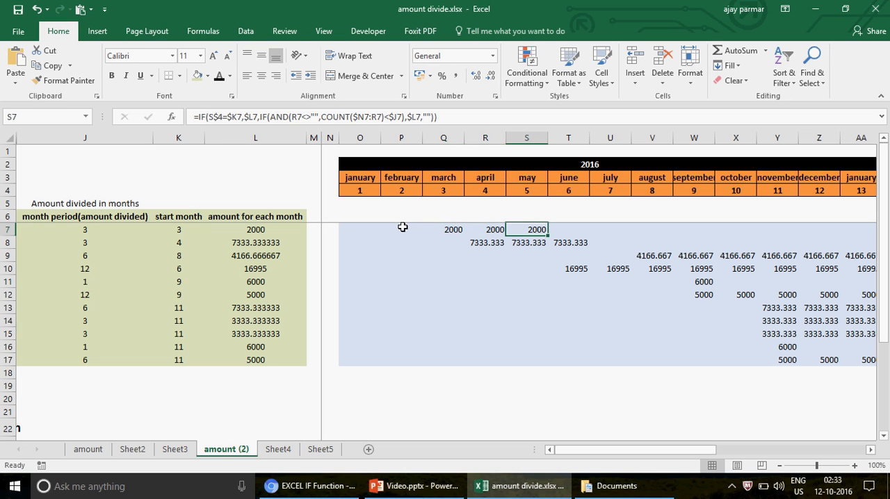
{"action": "key", "text": "Left"}
{"action": "key", "text": "Left"}
{"action": "key", "text": "Right"}
{"action": "key", "text": "Right"}
{"action": "key", "text": "Left"}
{"action": "key", "text": "Left"}
{"action": "key", "text": "Left"}
{"action": "key", "text": "Left"}
{"action": "key", "text": "Left"}
{"action": "key", "text": "Left"}
{"action": "key", "text": "Left"}
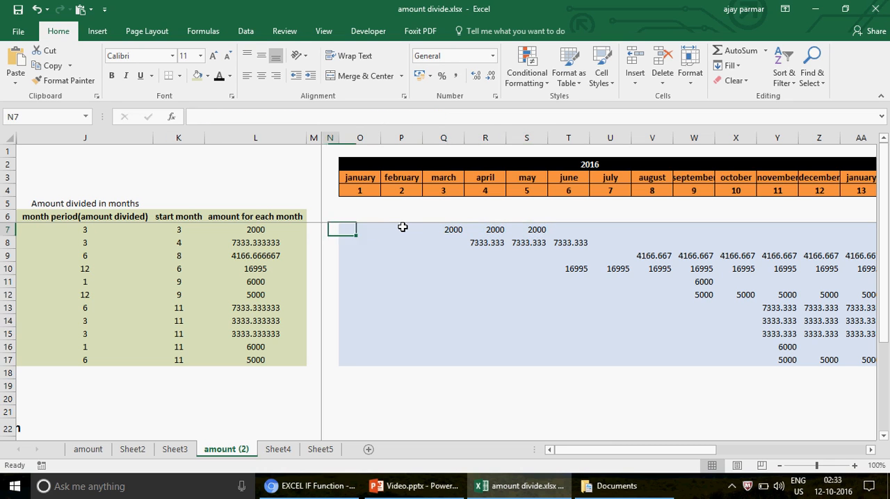
- Compare the second record's month period and start month with its first amount in the April column, R8
{"action": "key", "text": "Left"}
{"action": "key", "text": "Down"}
{"action": "key", "text": "Left"}
{"action": "key", "text": "Left"}
{"action": "key", "text": "Right"}
{"action": "key", "text": "Right"}
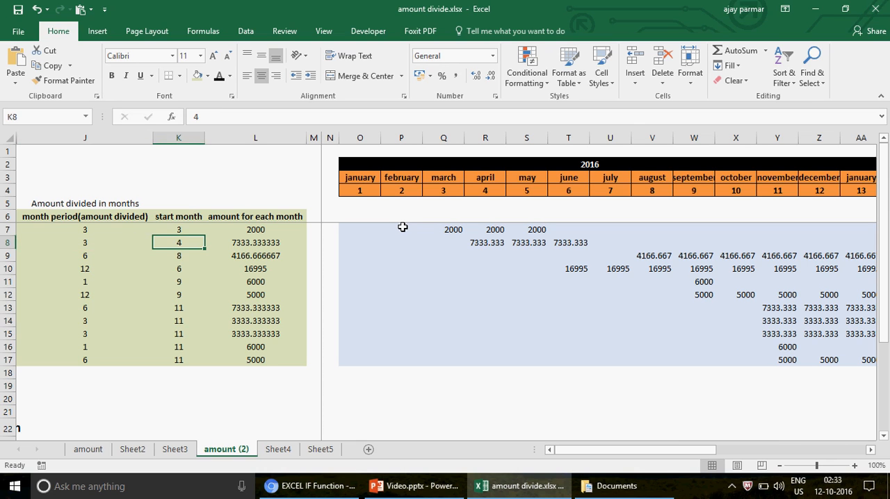
{"action": "key", "text": "Right"}
{"action": "key", "text": "Right"}
{"action": "key", "text": "Right"}
{"action": "key", "text": "Right"}
{"action": "key", "text": "Right"}
{"action": "key", "text": "Right"}
{"action": "key", "text": "Right"}
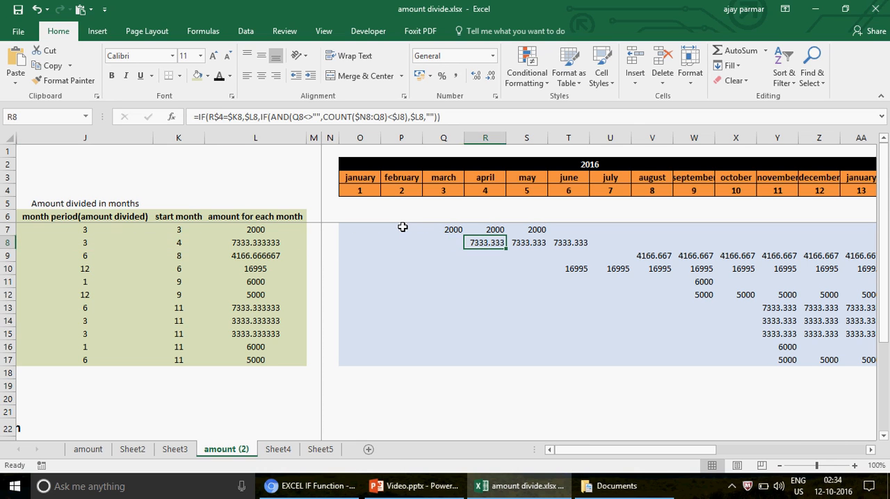
{"action": "key", "text": "Left"}
{"action": "key", "text": "Left"}
{"action": "key", "text": "Left"}
{"action": "key", "text": "Left"}
{"action": "key", "text": "Left"}
{"action": "key", "text": "Left"}
{"action": "key", "text": "Left"}
{"action": "key", "text": "Left"}
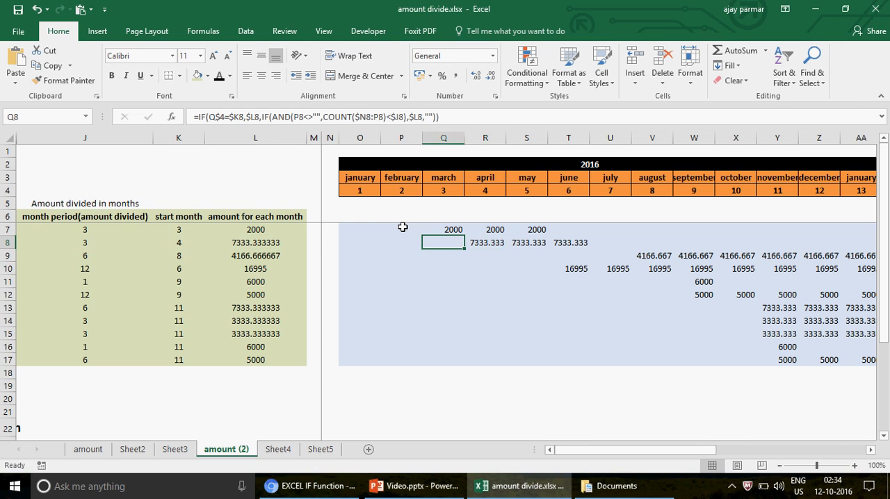
{"action": "key", "text": "Right"}
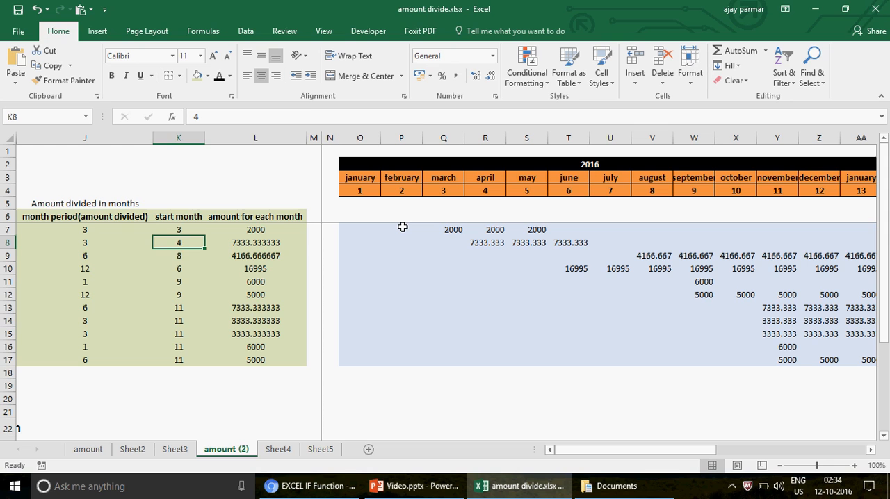
- Check the second record's monthly amount and month period against its April to June cells in row 8
{"action": "key", "text": "Right"}
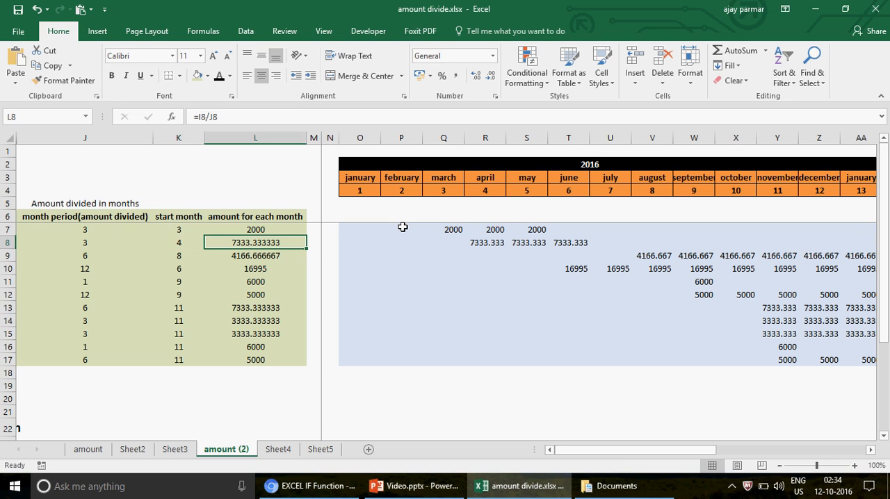
{"action": "key", "text": "Left"}
{"action": "key", "text": "Left"}
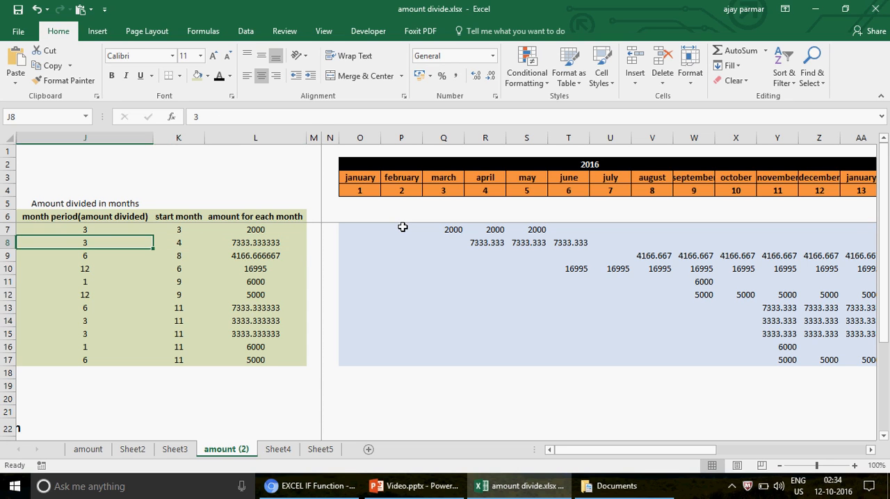
{"action": "key", "text": "Right"}
{"action": "key", "text": "Right"}
{"action": "key", "text": "Right"}
{"action": "key", "text": "Right"}
{"action": "key", "text": "Right"}
{"action": "key", "text": "Right"}
{"action": "key", "text": "Right"}
{"action": "key", "text": "Right"}
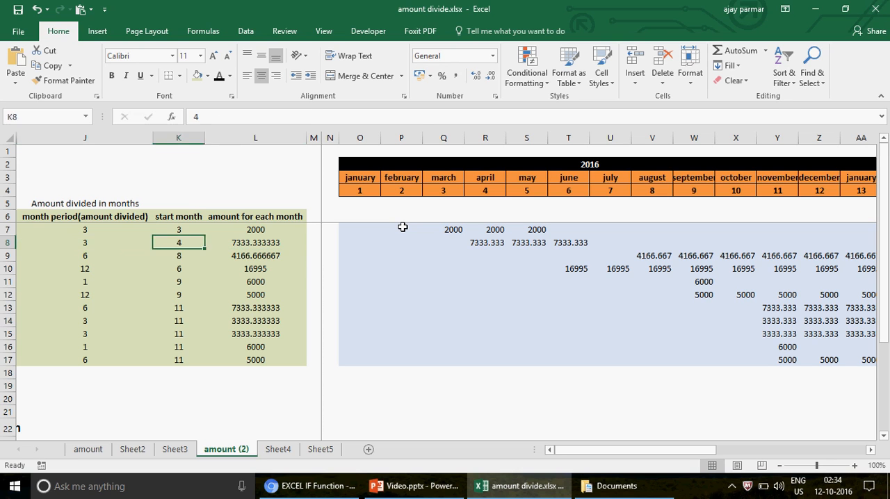
{"action": "key", "text": "Right"}
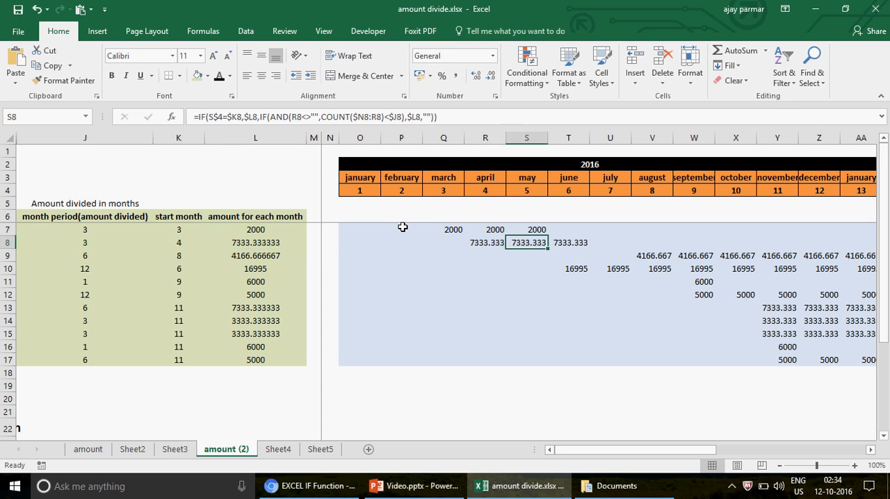
{"action": "key", "text": "Right"}
{"action": "key", "text": "Left"}
{"action": "key", "text": "Left"}
{"action": "key", "text": "Right"}
{"action": "key", "text": "Left"}
{"action": "key", "text": "Left"}
{"action": "key", "text": "Left"}
{"action": "key", "text": "Left"}
{"action": "key", "text": "Left"}
{"action": "key", "text": "Left"}
{"action": "key", "text": "Left"}
{"action": "key", "text": "Left"}
{"action": "key", "text": "Left"}
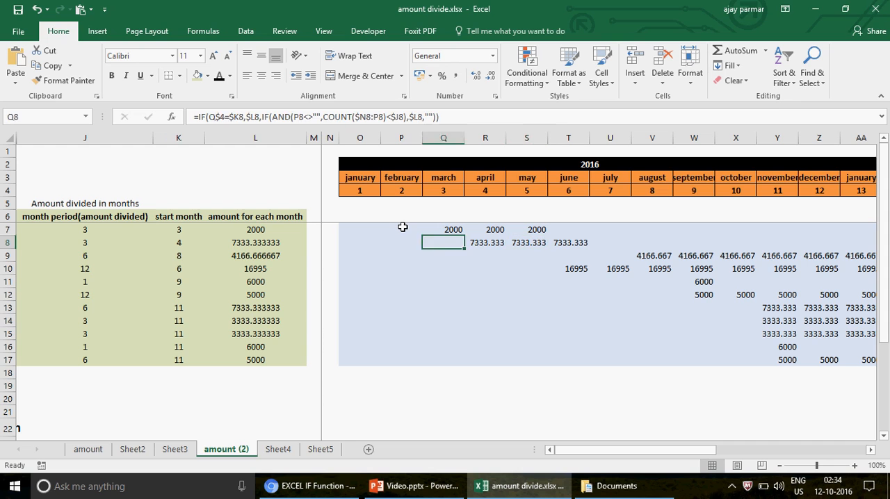
- Compare the third record's start month in K9 with the month columns along row 9
{"action": "key", "text": "Down"}
{"action": "key", "text": "Down"}
{"action": "key", "text": "Up"}
{"action": "key", "text": "Right"}
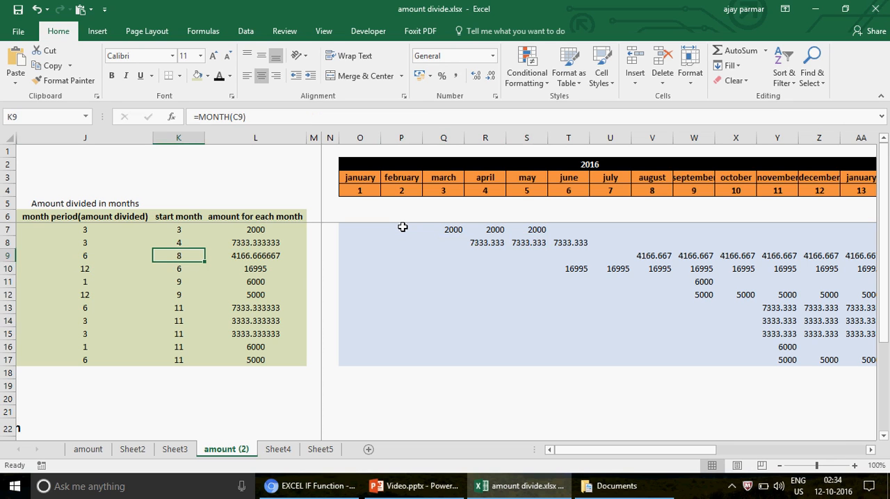
{"action": "key", "text": "Right"}
{"action": "key", "text": "Left"}
{"action": "key", "text": "Right"}
{"action": "key", "text": "Right"}
{"action": "key", "text": "Right"}
{"action": "key", "text": "Right"}
{"action": "key", "text": "Right"}
{"action": "key", "text": "Right"}
{"action": "key", "text": "Right"}
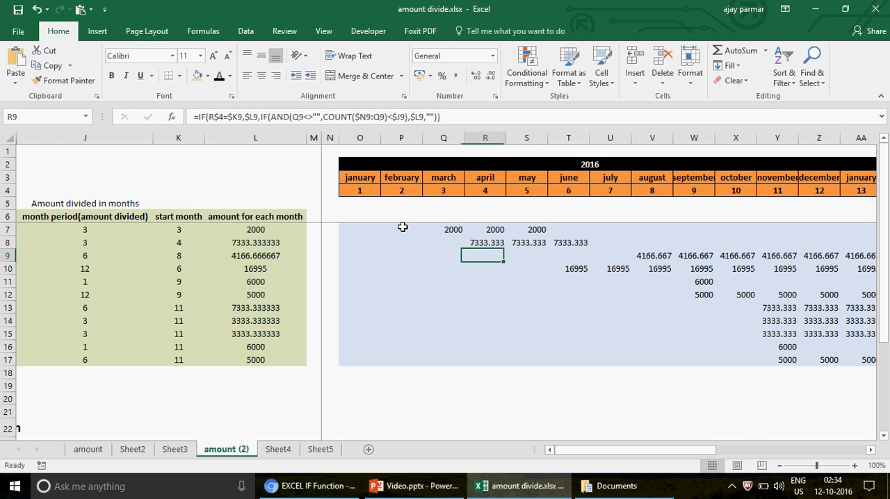
{"action": "key", "text": "Right"}
{"action": "key", "text": "Right"}
{"action": "key", "text": "Right"}
{"action": "key", "text": "Right"}
{"action": "key", "text": "Left"}
{"action": "key", "text": "Left"}
{"action": "key", "text": "Left"}
{"action": "key", "text": "Left"}
{"action": "key", "text": "Left"}
{"action": "key", "text": "Left"}
{"action": "key", "text": "Left"}
{"action": "key", "text": "Left"}
{"action": "key", "text": "Left"}
{"action": "key", "text": "Left"}
{"action": "key", "text": "Left"}
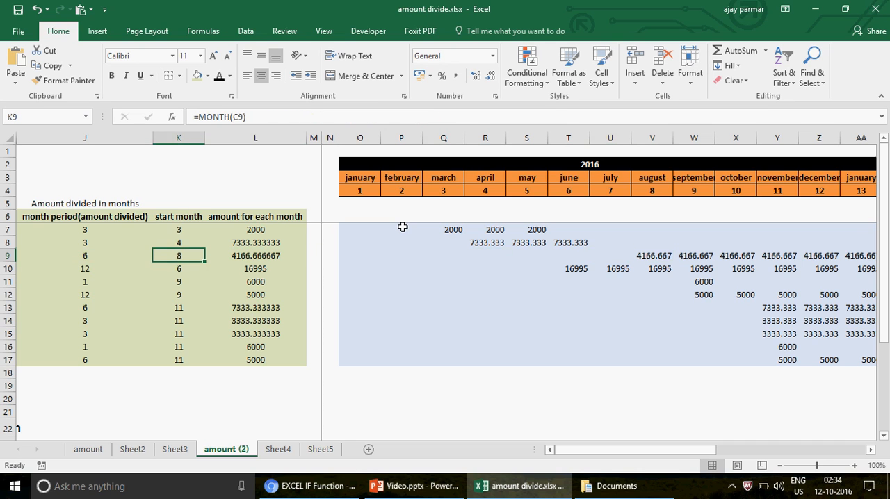
- Check the third record's month period in J9 against its August to January amounts by selecting V9:AA9
{"action": "key", "text": "Left"}
{"action": "key", "text": "Right"}
{"action": "key", "text": "Right"}
{"action": "key", "text": "Right"}
{"action": "key", "text": "Right"}
{"action": "key", "text": "Right"}
{"action": "key", "text": "Right"}
{"action": "key", "text": "Right"}
{"action": "key", "text": "Right"}
{"action": "key", "text": "Right"}
{"action": "key", "text": "Right"}
{"action": "key", "text": "Right"}
{"action": "key", "text": "Right"}
{"action": "key", "text": "Right"}
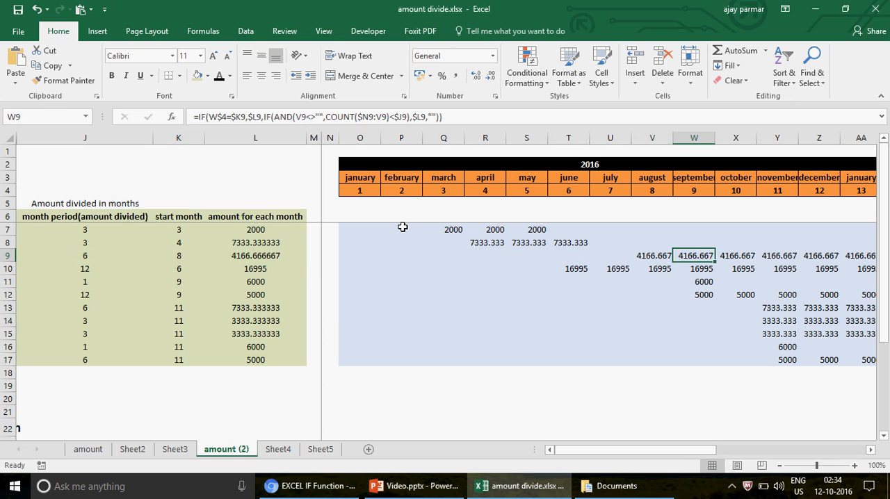
{"action": "key", "text": "Right"}
{"action": "key", "text": "Right"}
{"action": "key", "text": "Right"}
{"action": "key", "text": "Right"}
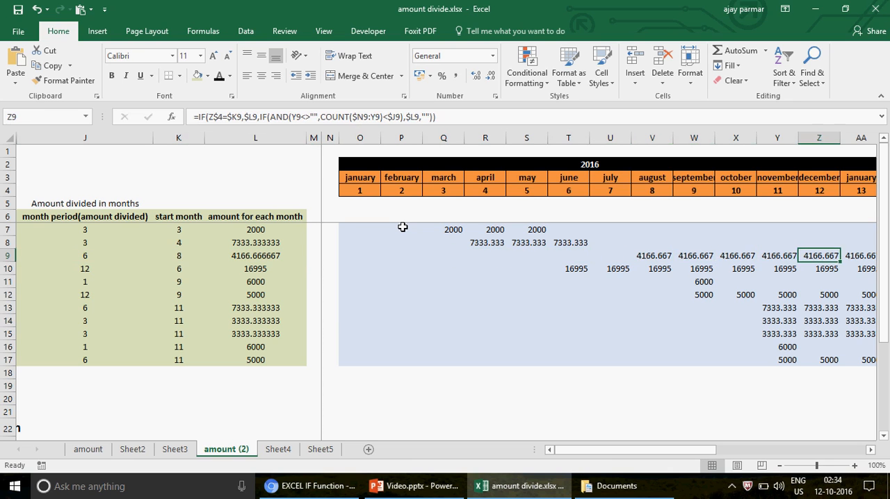
{"action": "key", "text": "Right"}
{"action": "key", "text": "Left"}
{"action": "key", "text": "Left"}
{"action": "key", "text": "Left"}
{"action": "key", "text": "Left"}
{"action": "key", "text": "Left"}
{"action": "key", "text": "Left"}
{"action": "key", "text": "Left"}
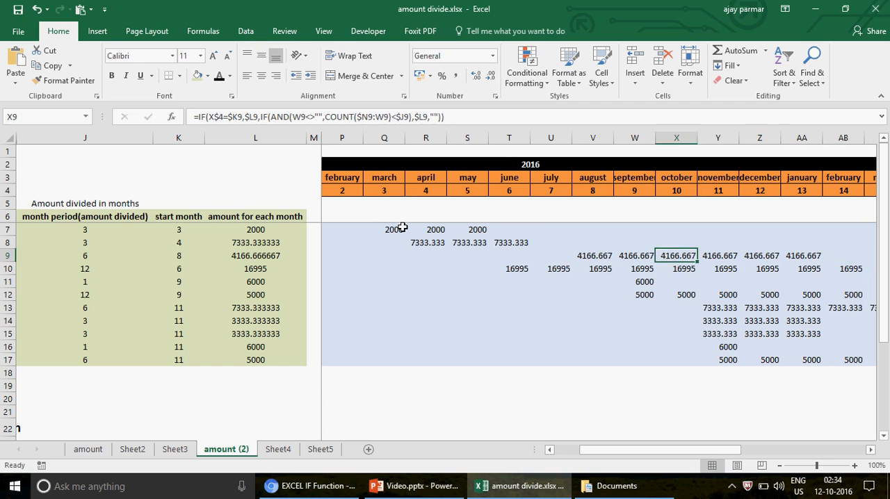
{"action": "key", "text": "Right"}
{"action": "key", "text": "shift+Right"}
{"action": "key", "text": "shift+Right"}
{"action": "key", "text": "shift+Right"}
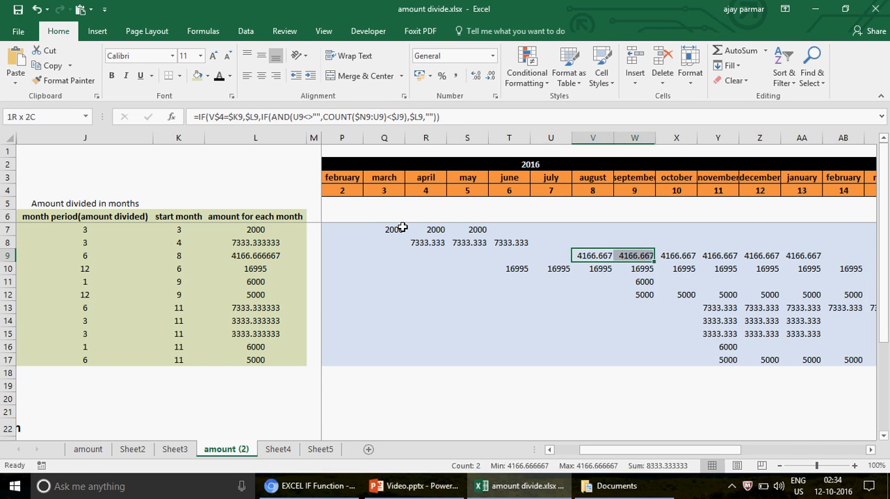
{"action": "key", "text": "shift+Right"}
{"action": "key", "text": "shift+Right"}
{"action": "key", "text": "ctrl+v"}
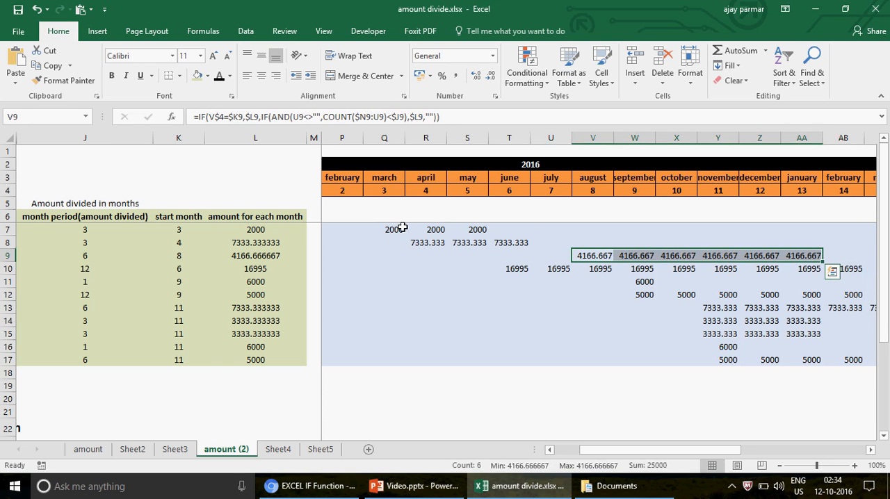
{"action": "key", "text": "Left"}
{"action": "key", "text": "Left"}
{"action": "key", "text": "Left"}
{"action": "key", "text": "Left"}
{"action": "key", "text": "Left"}
{"action": "key", "text": "Left"}
{"action": "key", "text": "Left"}
{"action": "key", "text": "Left"}
{"action": "key", "text": "Left"}
{"action": "key", "text": "Left"}
{"action": "key", "text": "Left"}
{"action": "key", "text": "Left"}
{"action": "key", "text": "Left"}
{"action": "key", "text": "Left"}
{"action": "key", "text": "Left"}
{"action": "key", "text": "Left"}
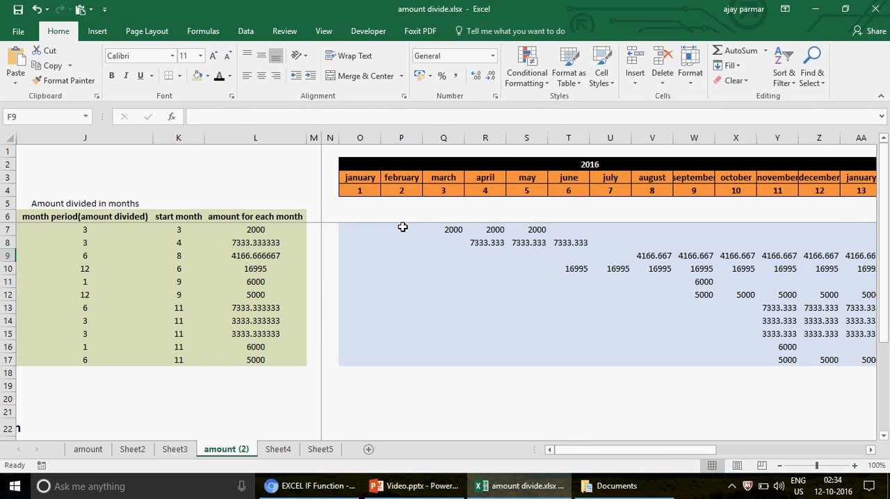
- Compare the fourth record's month period in J10 and start month in K10 with its first amount in the June column, T10
{"action": "key", "text": "Right"}
{"action": "key", "text": "Right"}
{"action": "key", "text": "Down"}
{"action": "left_click", "coordinate": [186, 268]}
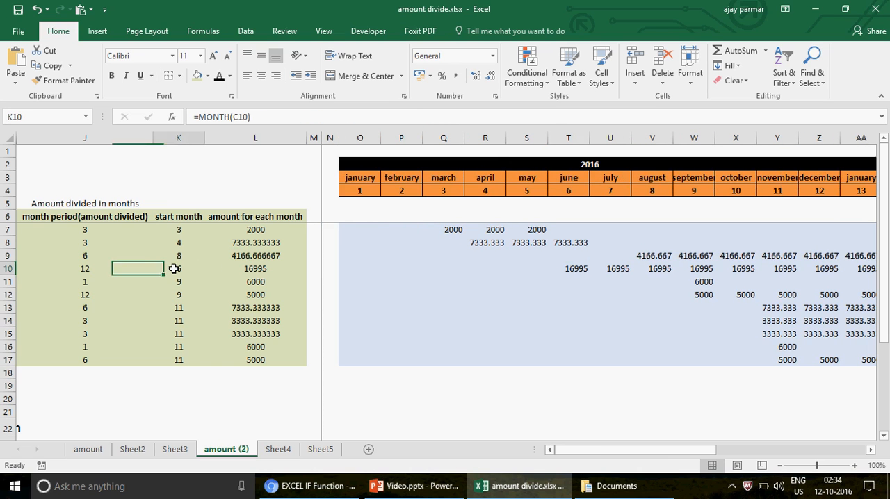
{"action": "left_click", "coordinate": [94, 268]}
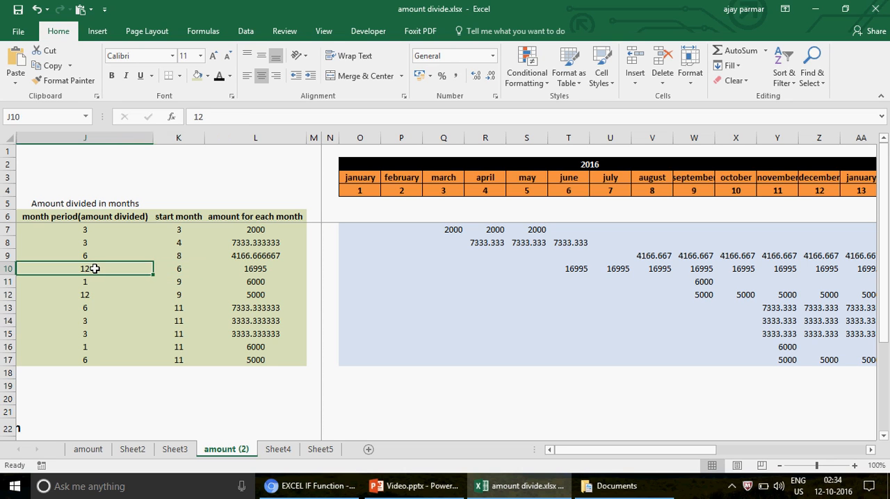
{"action": "left_click", "coordinate": [187, 271]}
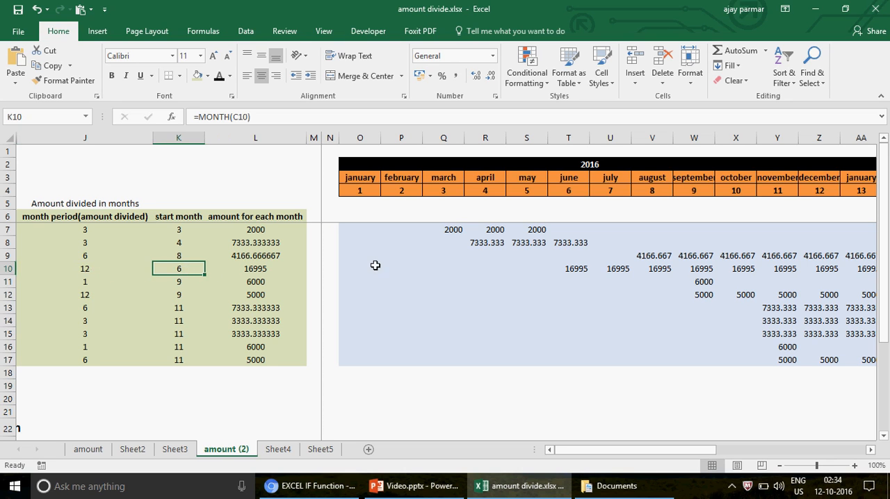
{"action": "left_click", "coordinate": [579, 271]}
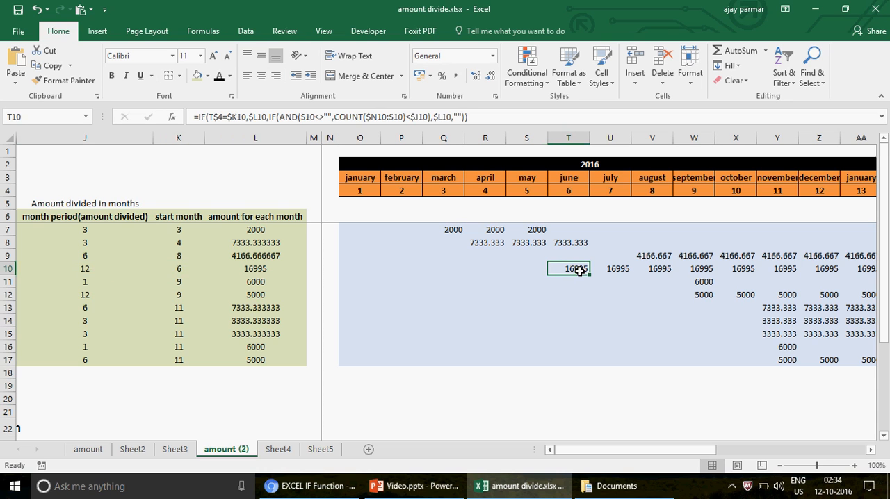
- Follow the fourth record's monthly amounts along row 10 from June to its last filled month, May in AE10
{"action": "key", "text": "Right"}
{"action": "key", "text": "Right"}
{"action": "key", "text": "Right"}
{"action": "key", "text": "Right"}
{"action": "key", "text": "Right"}
{"action": "key", "text": "Right"}
{"action": "key", "text": "Right"}
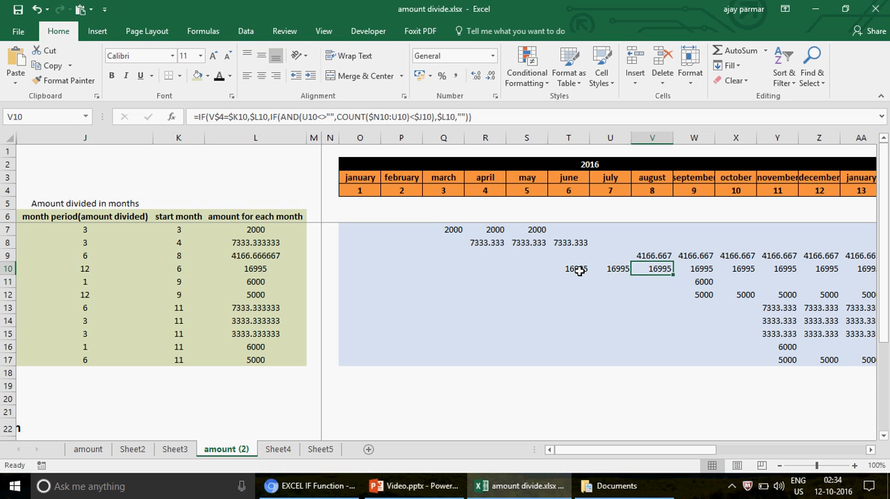
{"action": "key", "text": "Right"}
{"action": "key", "text": "Right"}
{"action": "key", "text": "Right"}
{"action": "key", "text": "Right"}
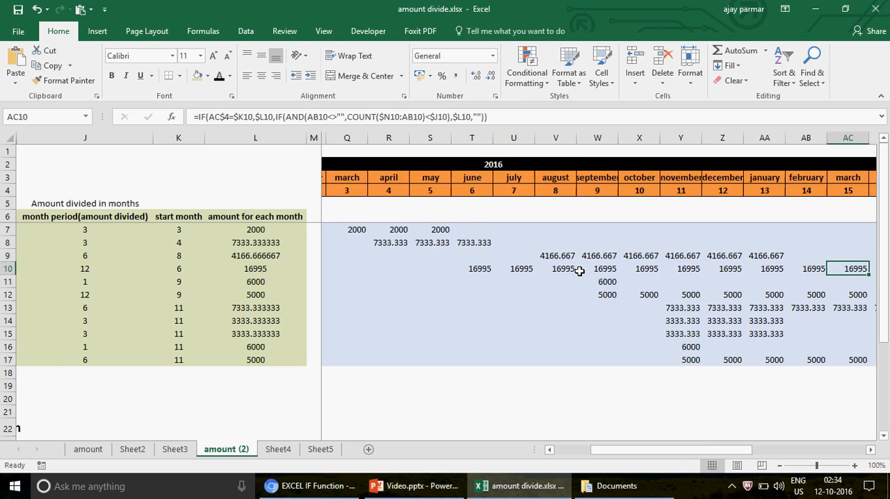
{"action": "key", "text": "Right"}
{"action": "key", "text": "Right"}
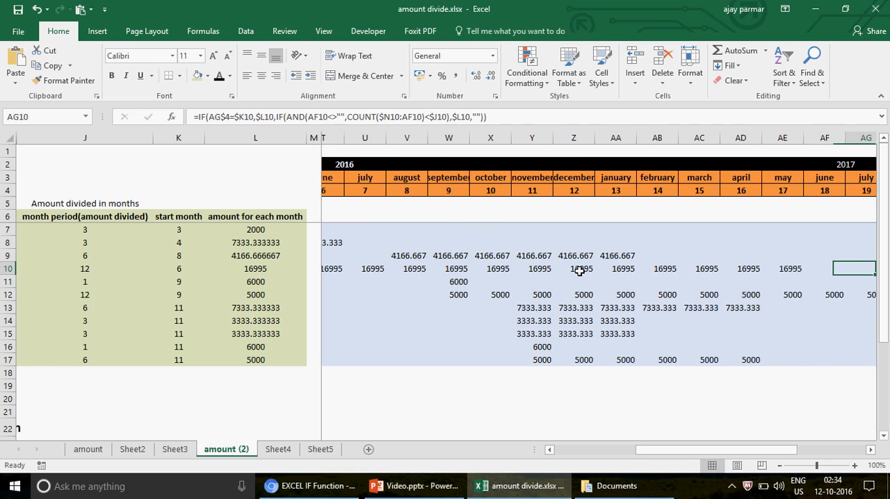
{"action": "key", "text": "Left"}
{"action": "key", "text": "Left"}
{"action": "key", "text": "Left"}
{"action": "key", "text": "Right"}
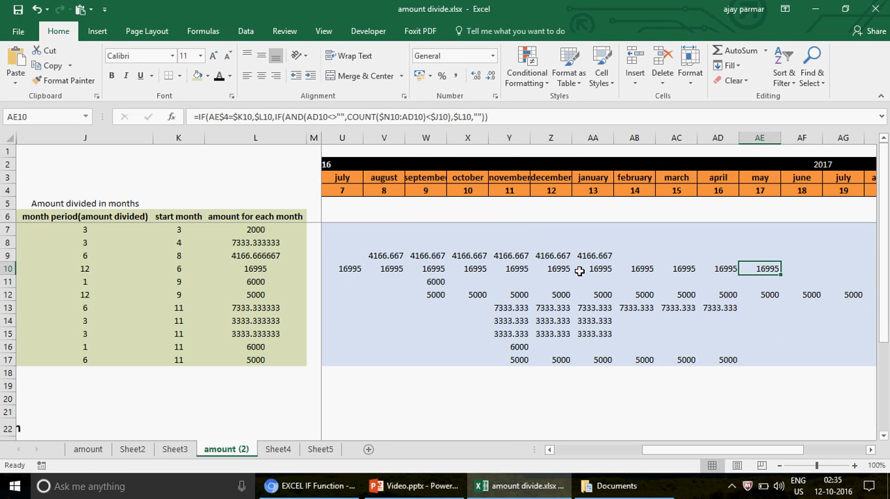
- Select T10:AE10 to check the number of monthly amounts against the fourth record's month period
{"action": "key", "text": "shift+Left"}
{"action": "key", "text": "shift+Left"}
{"action": "key", "text": "shift+Left"}
{"action": "key", "text": "shift+Left"}
{"action": "key", "text": "shift+Left"}
{"action": "key", "text": "shift+Left"}
{"action": "key", "text": "shift+Left"}
{"action": "key", "text": "shift+Left"}
{"action": "key", "text": "shift+Left"}
{"action": "key", "text": "shift+Left"}
{"action": "key", "text": "shift+Left"}
{"action": "key", "text": "shift+Left"}
{"action": "key", "text": "shift+Left"}
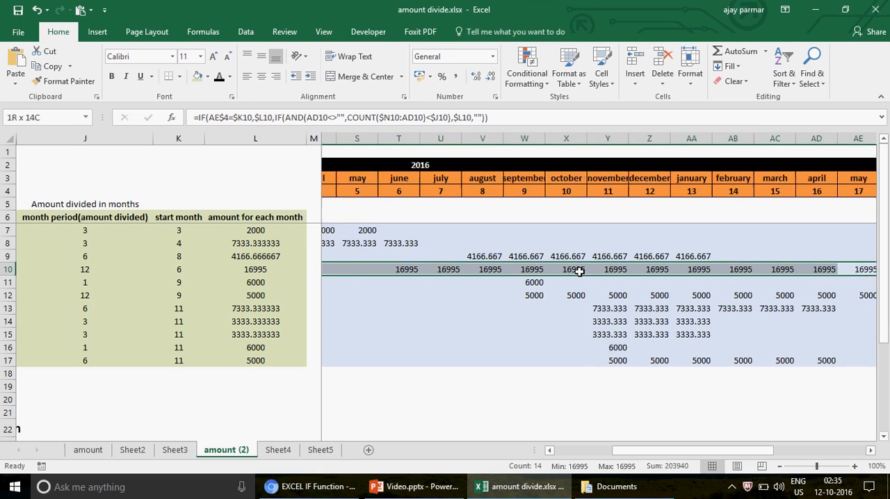
{"action": "key", "text": "shift+Right"}
{"action": "key", "text": "shift+Right"}
{"action": "key", "text": "shift+Right"}
{"action": "key", "text": "shift+Left"}
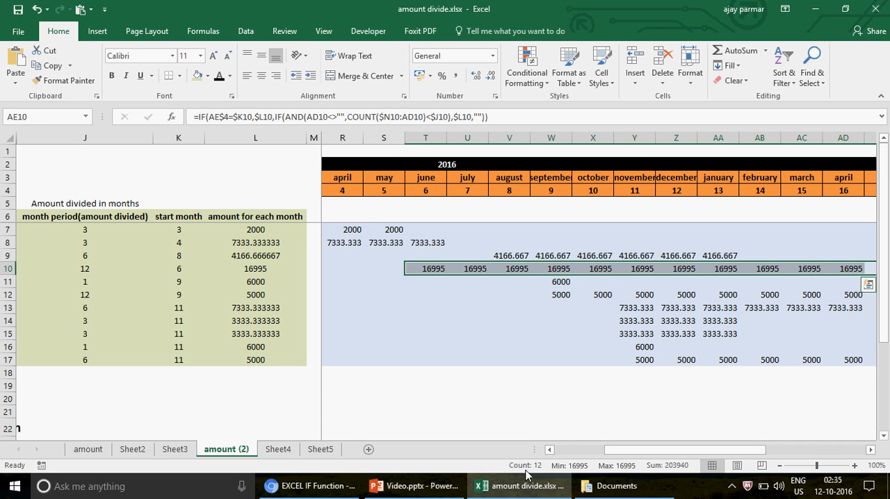
- Inspect the cells before the fourth record's June amount in row 10, back to its monthly amount in L10
{"action": "left_click", "coordinate": [437, 270]}
{"action": "key", "text": "Left"}
{"action": "key", "text": "Left"}
{"action": "key", "text": "Left"}
{"action": "key", "text": "Left"}
{"action": "key", "text": "Left"}
{"action": "key", "text": "Left"}
{"action": "key", "text": "Left"}
{"action": "key", "text": "Left"}
{"action": "key", "text": "Left"}
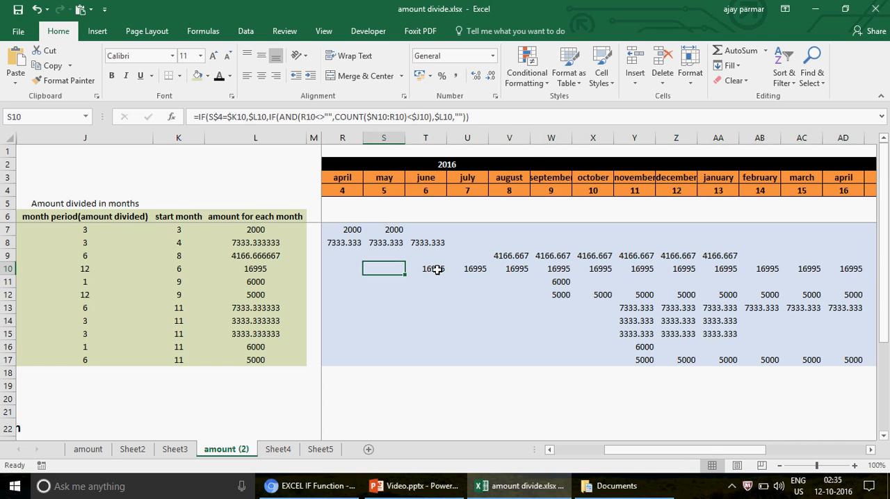
{"action": "key", "text": "Right"}
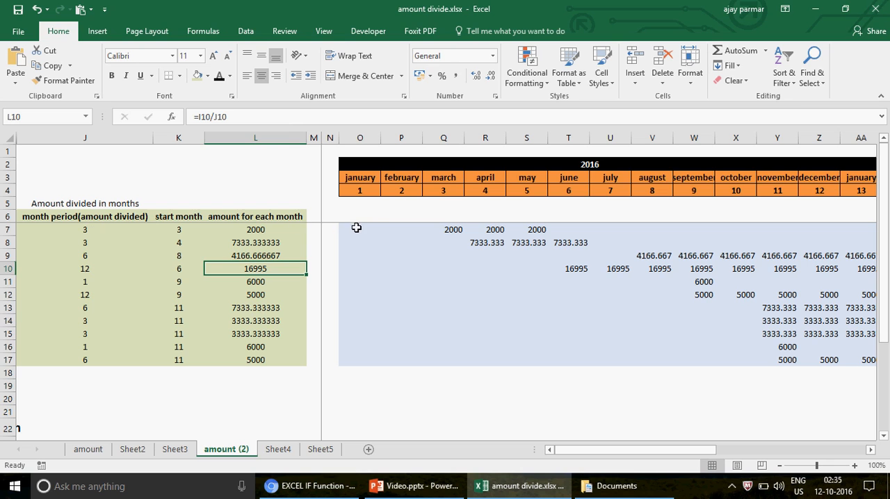
- Examine the January formula in O7 alongside the first record's month period, start month and monthly amount in J7:L7
{"action": "left_click", "coordinate": [356, 229]}
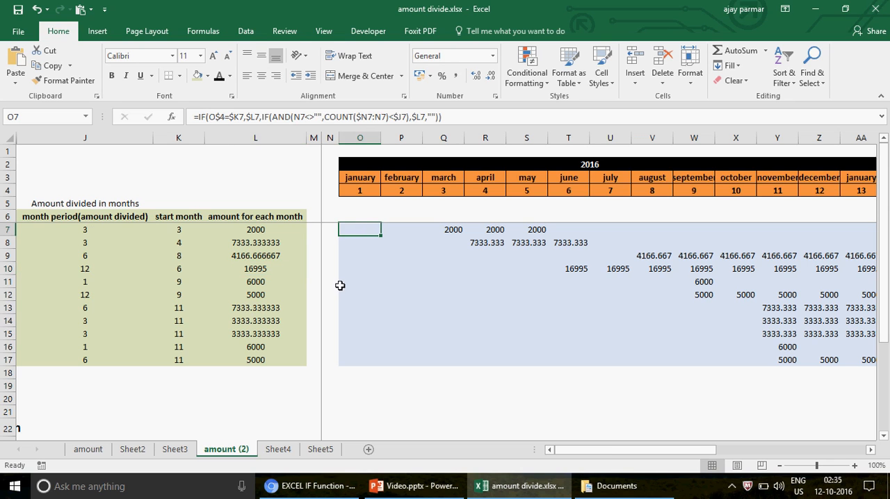
{"action": "left_click", "coordinate": [360, 239]}
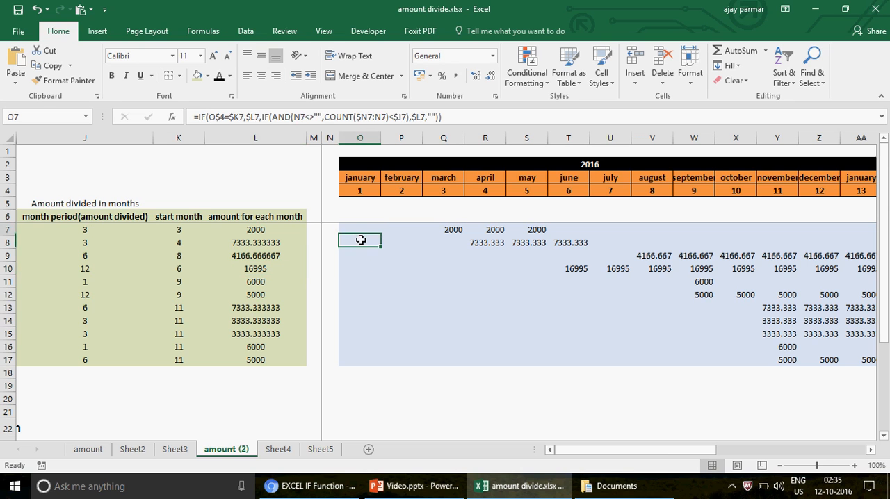
{"action": "key", "text": "Up"}
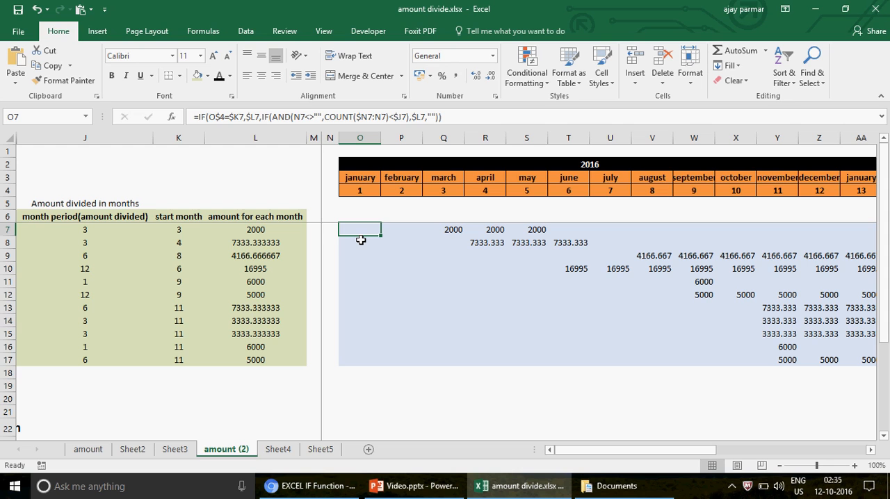
{"action": "key", "text": "Left"}
{"action": "key", "text": "Left"}
{"action": "key", "text": "Left"}
{"action": "key", "text": "Left"}
{"action": "key", "text": "Left"}
{"action": "key", "text": "Right"}
{"action": "key", "text": "Right"}
{"action": "key", "text": "Right"}
{"action": "key", "text": "Right"}
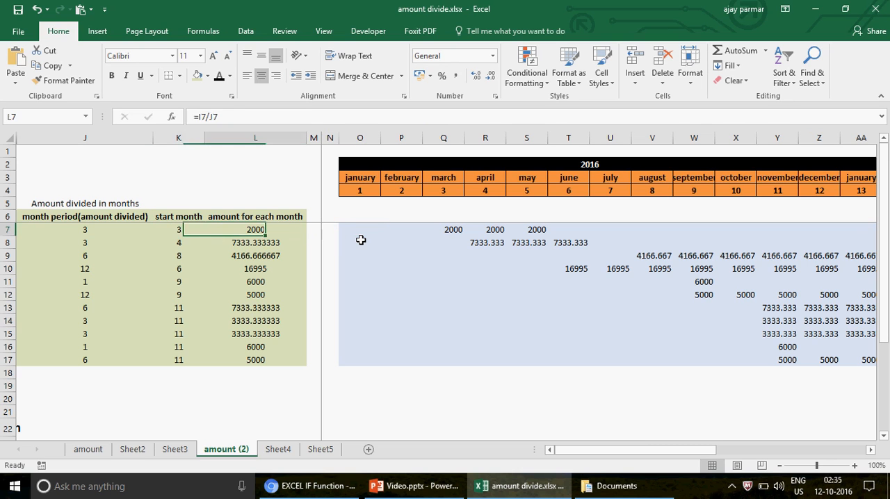
{"action": "key", "text": "Right"}
{"action": "key", "text": "Left"}
{"action": "key", "text": "Left"}
{"action": "key", "text": "Left"}
{"action": "key", "text": "Left"}
{"action": "key", "text": "Left"}
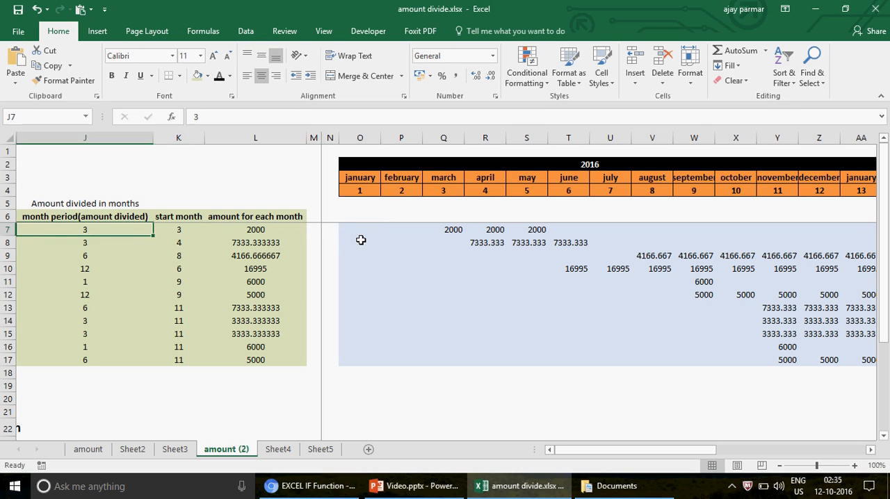
- Set the first record's start month in K7 to 1
{"action": "key", "text": "Right"}
{"action": "type", "text": "1"}
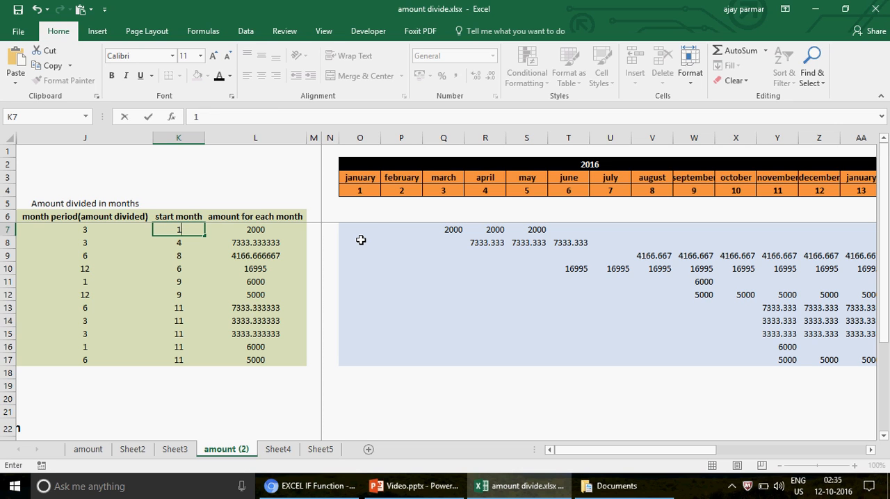
{"action": "key", "text": "Return"}
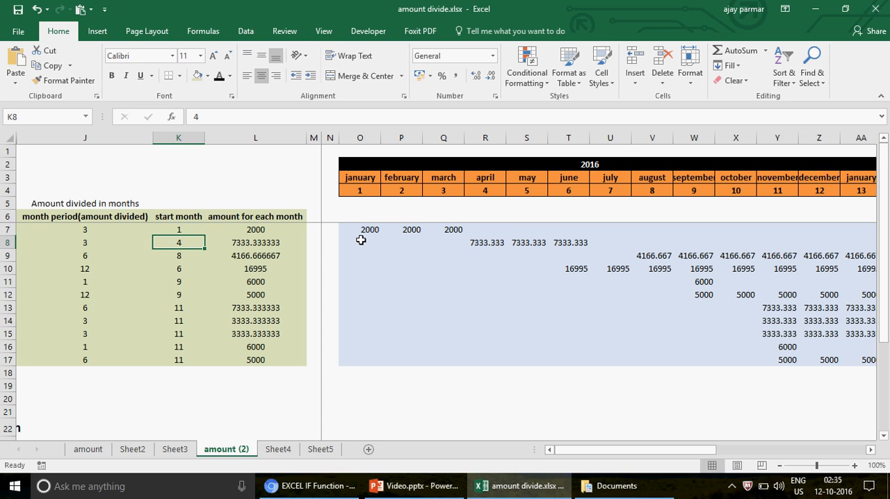
- Compare the first record's January amount in O7 with its start month in K7 and month period in J7
{"action": "key", "text": "Right"}
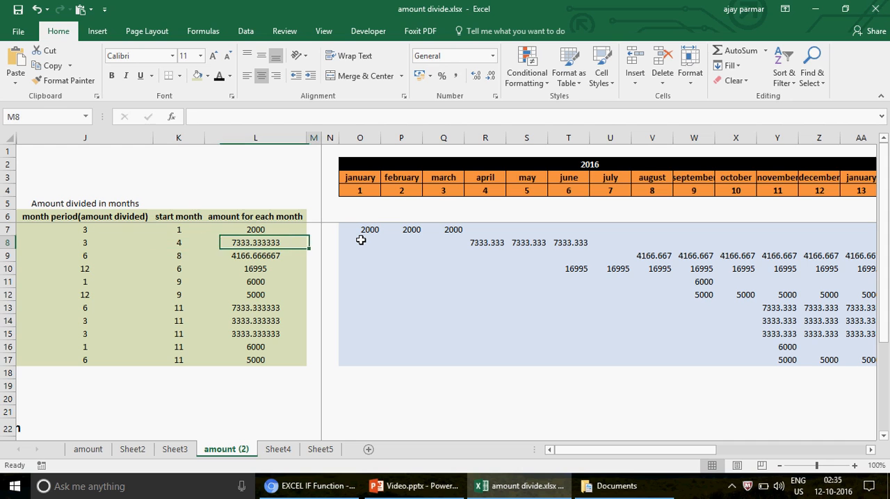
{"action": "key", "text": "Up"}
{"action": "key", "text": "Right"}
{"action": "key", "text": "Right"}
{"action": "key", "text": "Right"}
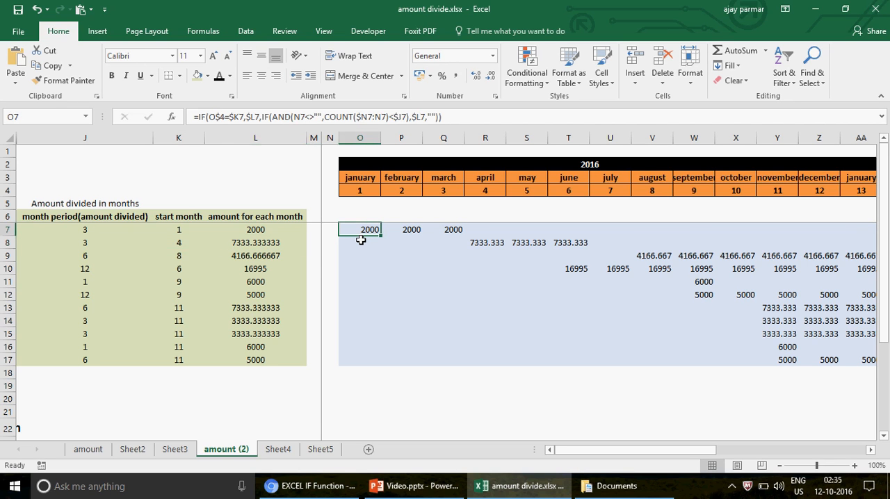
{"action": "key", "text": "Left"}
{"action": "key", "text": "Left"}
{"action": "key", "text": "Left"}
{"action": "key", "text": "Left"}
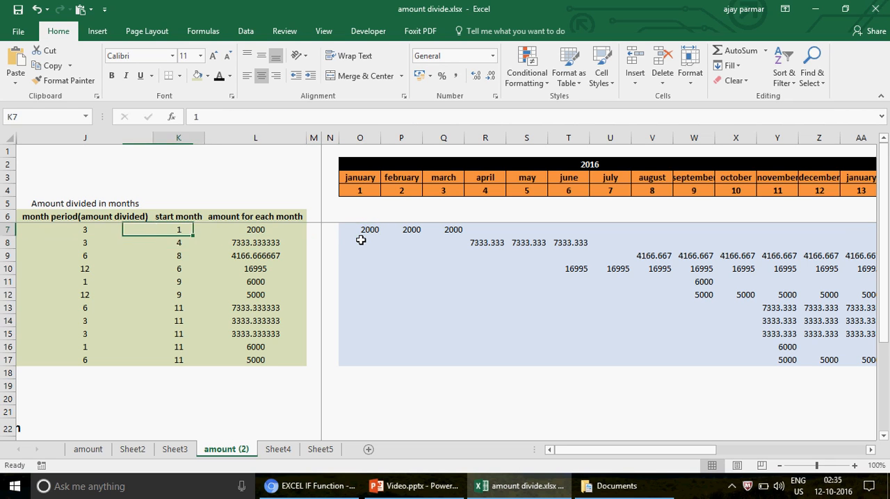
{"action": "key", "text": "Left"}
{"action": "key", "text": "Right"}
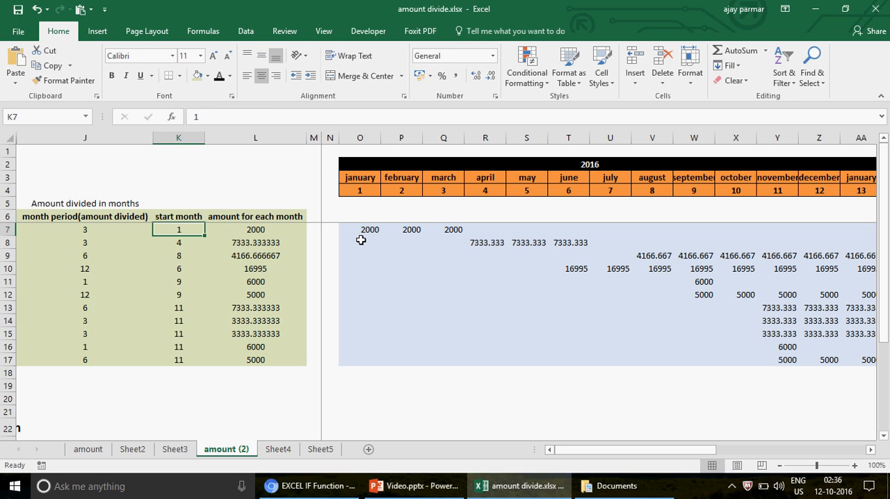
- Set the first record's month period in J7 to 5
{"action": "key", "text": "Left"}
{"action": "type", "text": "5"}
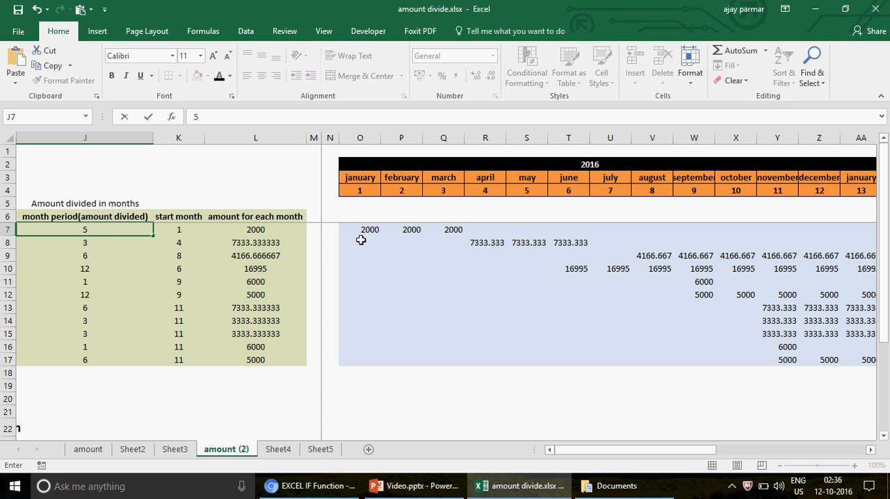
{"action": "key", "text": "Return"}
- Check the first record's amounts along row 7 against its monthly amount in L7 and month period in J7
{"action": "key", "text": "Right"}
{"action": "key", "text": "Right"}
{"action": "key", "text": "Right"}
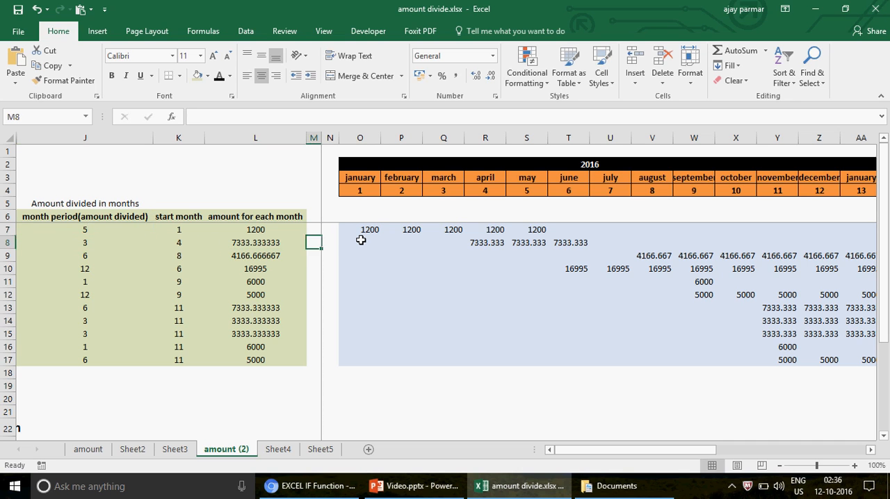
{"action": "key", "text": "Up"}
{"action": "key", "text": "Right"}
{"action": "key", "text": "Right"}
{"action": "key", "text": "Left"}
{"action": "key", "text": "Left"}
{"action": "key", "text": "Left"}
{"action": "key", "text": "Left"}
{"action": "key", "text": "Left"}
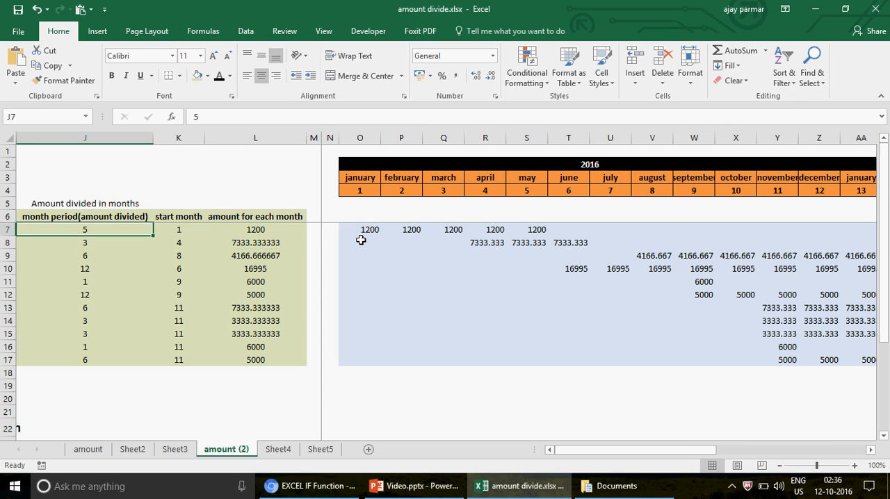
- Set the first record's month period in J7 to 1 and check its amounts across row 7
{"action": "type", "text": "1"}
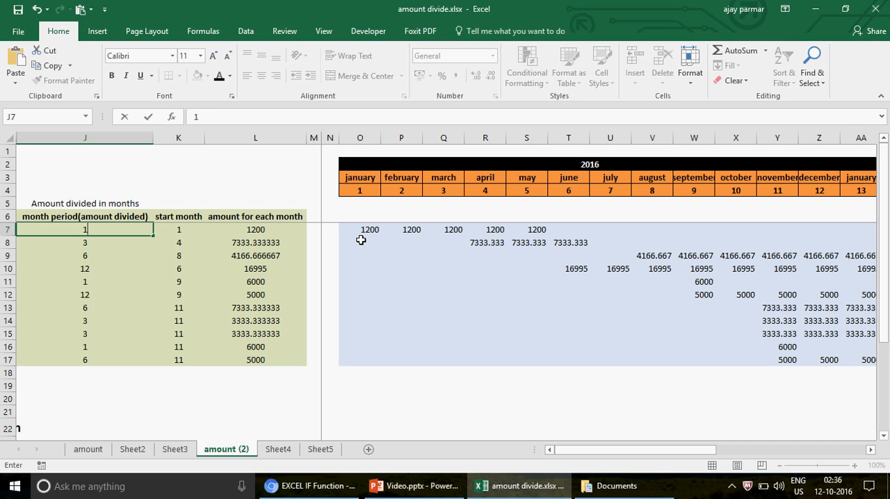
{"action": "key", "text": "Return"}
{"action": "key", "text": "Right"}
{"action": "key", "text": "Right"}
{"action": "key", "text": "Right"}
{"action": "key", "text": "Right"}
{"action": "key", "text": "Up"}
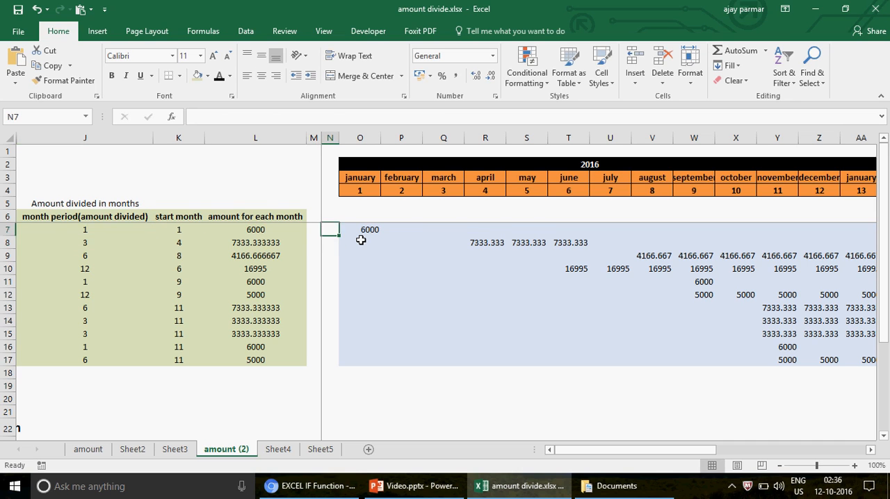
- Set the second record's start month in K8 to 2
{"action": "key", "text": "Left"}
{"action": "key", "text": "Left"}
{"action": "key", "text": "Left"}
{"action": "key", "text": "Down"}
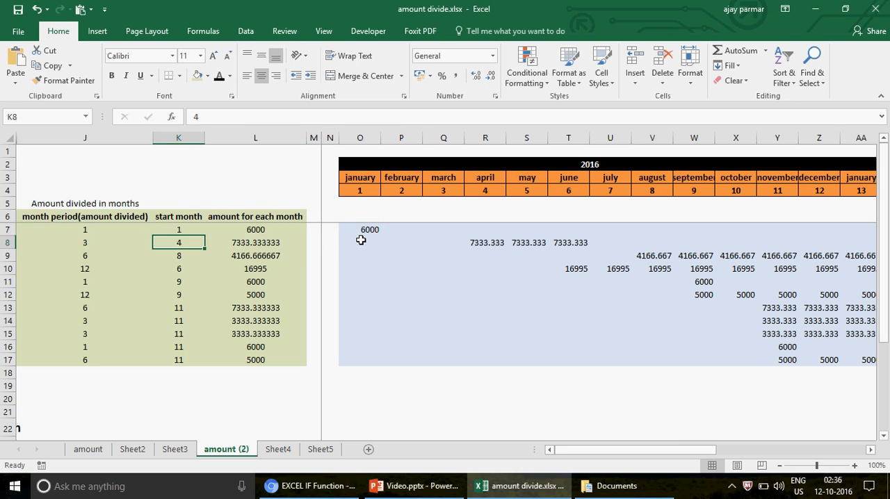
{"action": "type", "text": "2"}
{"action": "key", "text": "Return"}
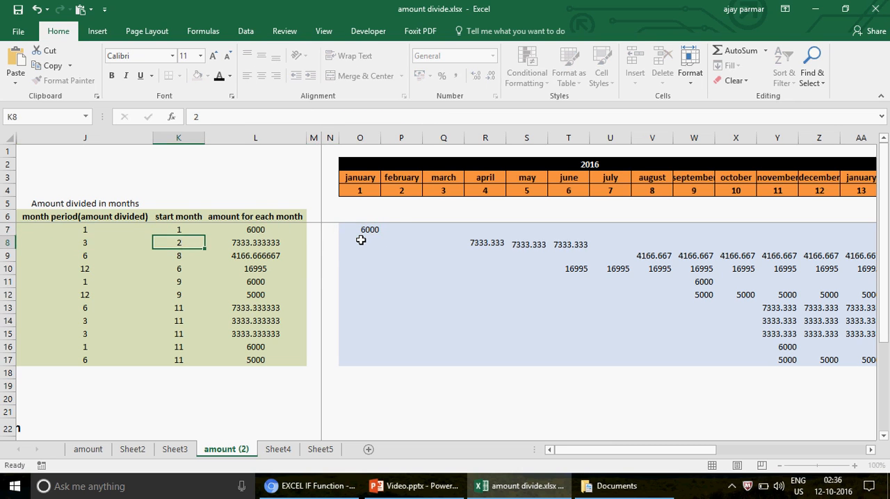
- Check the second record's first amount in the February column, P8
{"action": "key", "text": "Right"}
{"action": "key", "text": "Right"}
{"action": "key", "text": "Right"}
{"action": "key", "text": "Right"}
{"action": "key", "text": "Right"}
{"action": "key", "text": "Up"}
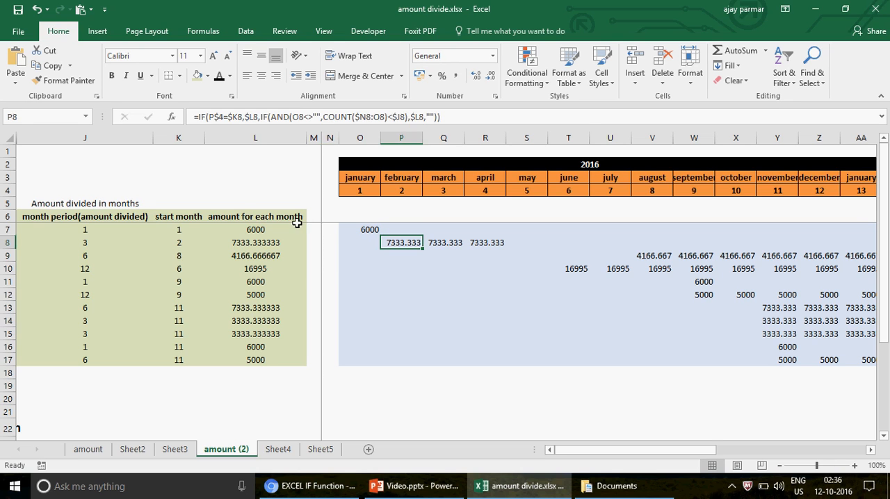
- Compare the first record's start month in K7 with the month numbers along row 4, from January in O4 to July in U4
{"action": "left_click_drag", "start_coordinate": [175, 225], "coordinate": [176, 221]}
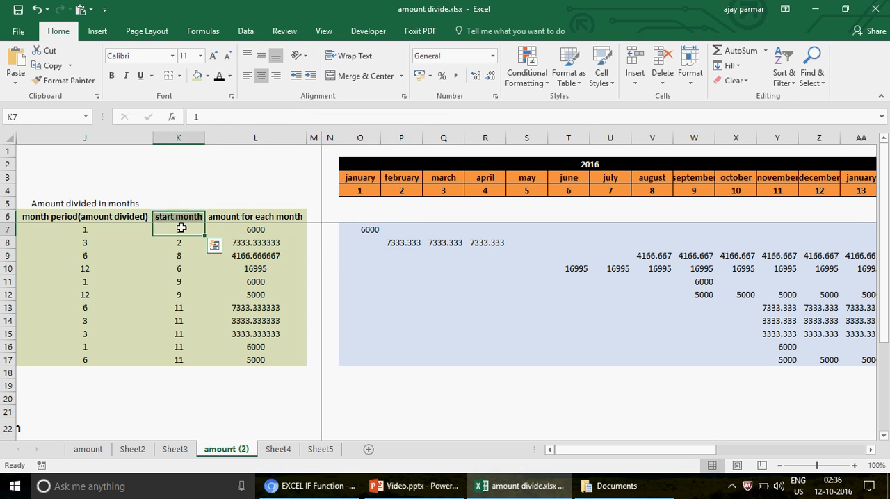
{"action": "left_click", "coordinate": [355, 191]}
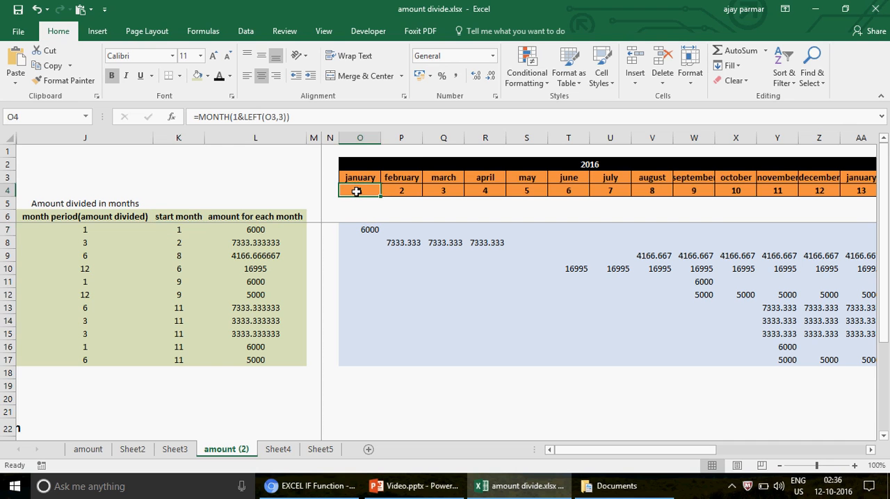
{"action": "key", "text": "shift+Right"}
{"action": "key", "text": "shift+Right"}
{"action": "key", "text": "shift+Right"}
{"action": "key", "text": "shift+Right"}
{"action": "key", "text": "shift+Right"}
{"action": "key", "text": "shift+Right"}
{"action": "left_click", "coordinate": [355, 191]}
{"action": "left_click", "coordinate": [180, 230]}
{"action": "left_click", "coordinate": [358, 193]}
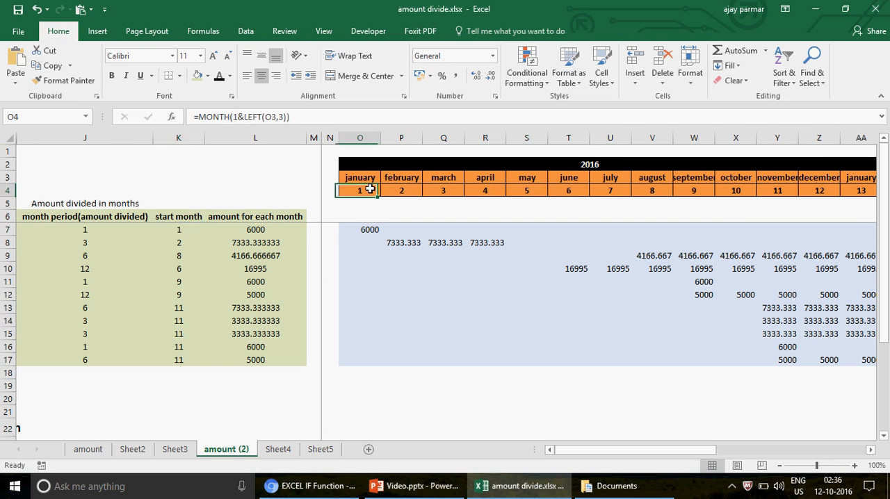
{"action": "key", "text": "Right"}
{"action": "key", "text": "Right"}
{"action": "key", "text": "Right"}
{"action": "key", "text": "Right"}
{"action": "key", "text": "Right"}
{"action": "key", "text": "Right"}
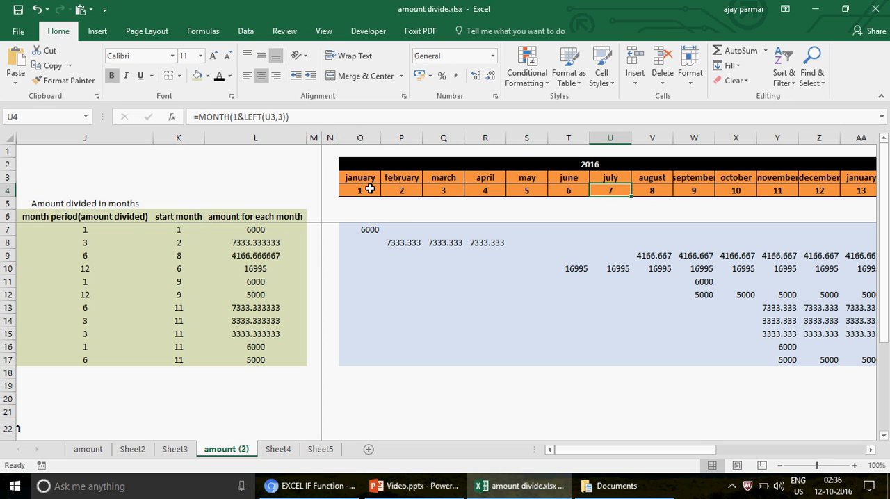
- Compare the second record's amounts in P8 and Q8 with its month period in J8
{"action": "key", "text": "Down"}
{"action": "key", "text": "Down"}
{"action": "key", "text": "Down"}
{"action": "key", "text": "Down"}
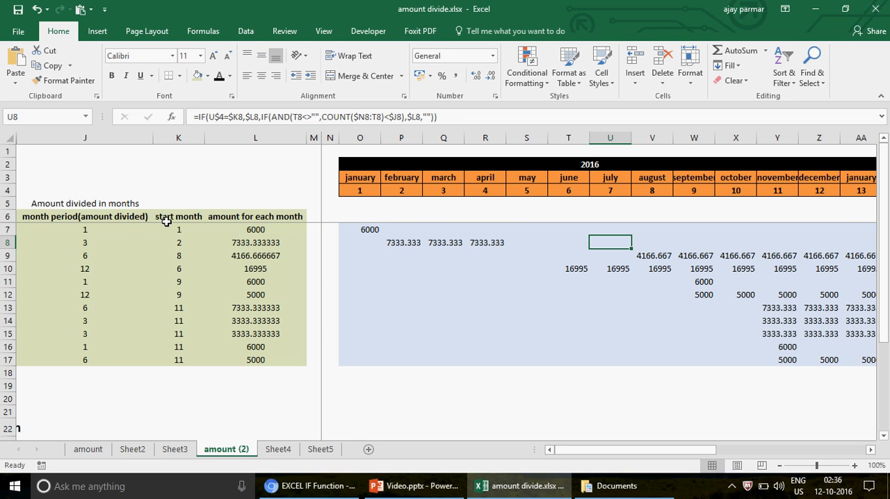
{"action": "key", "text": "Left"}
{"action": "key", "text": "Left"}
{"action": "key", "text": "Left"}
{"action": "key", "text": "Left"}
{"action": "key", "text": "Left"}
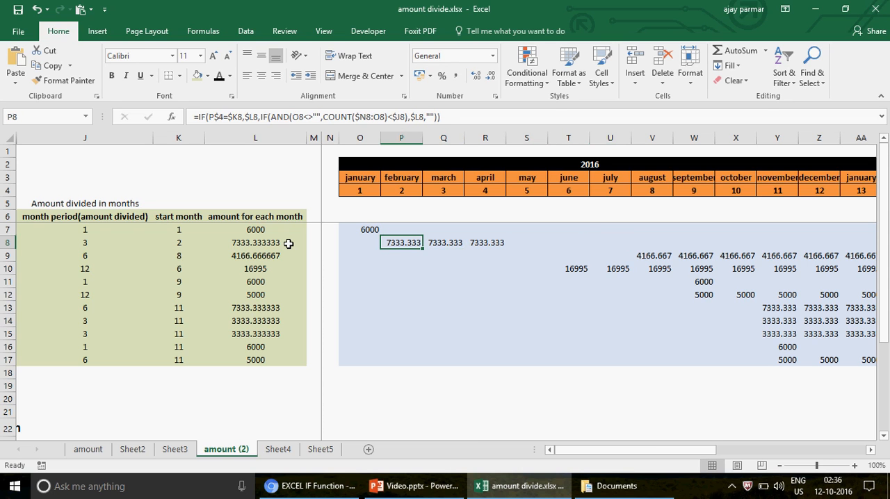
{"action": "key", "text": "Right"}
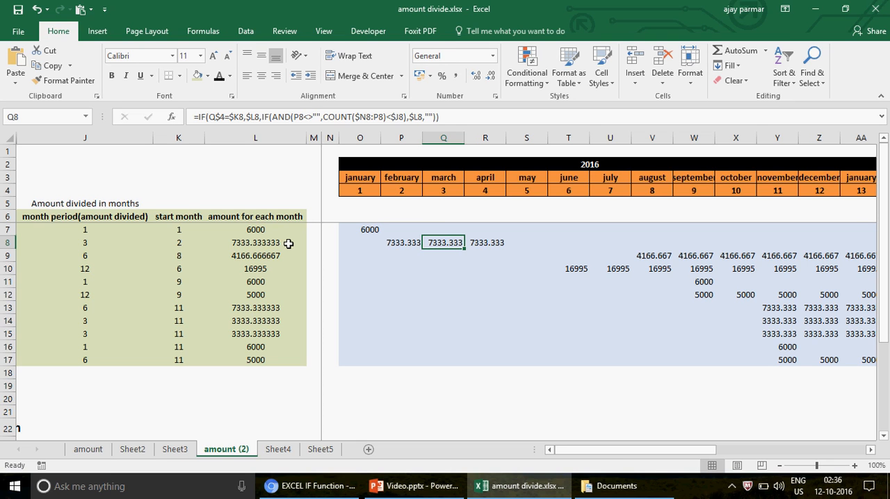
{"action": "left_click", "coordinate": [93, 242]}
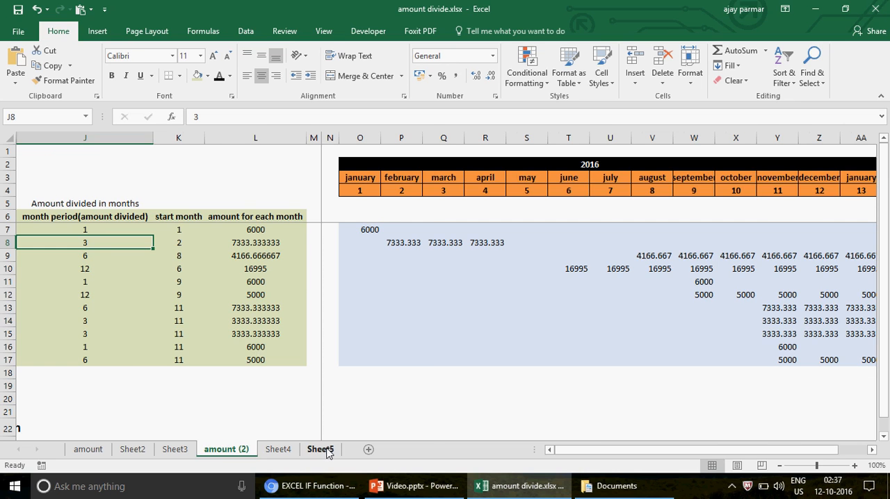
- On Sheet5, enter the value 1 in each cell from D4 to I4
{"action": "left_click", "coordinate": [327, 450]}
{"action": "left_click", "coordinate": [131, 174]}
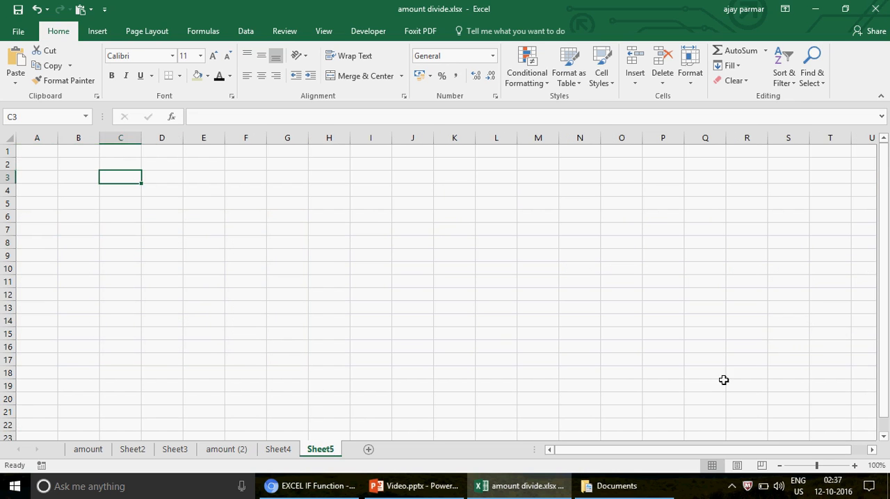
{"action": "left_click", "coordinate": [854, 465]}
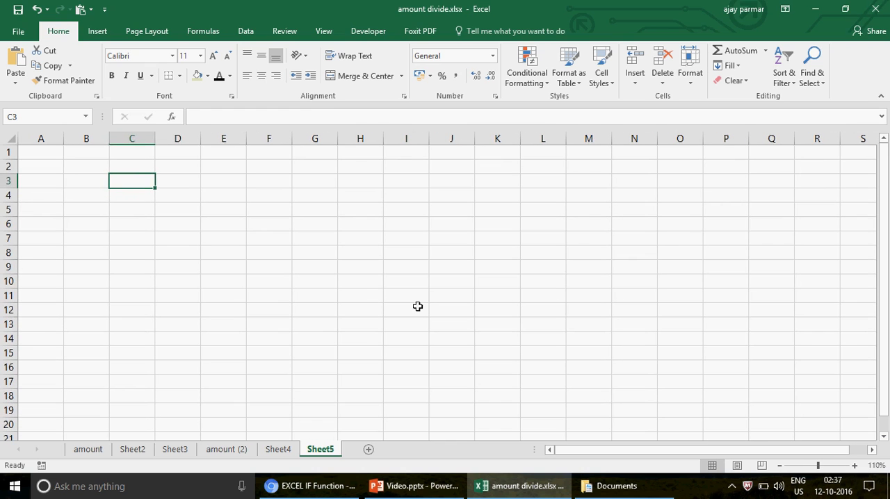
{"action": "left_click", "coordinate": [166, 196]}
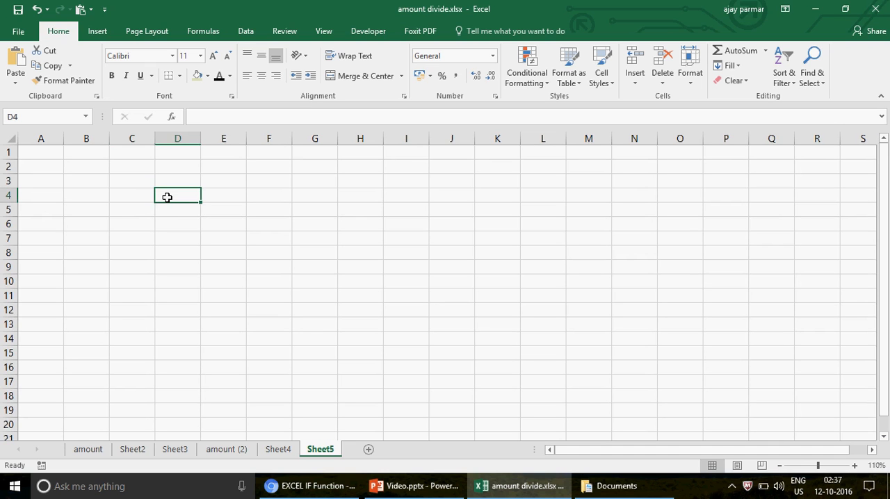
{"action": "type", "text": "1"}
{"action": "key", "text": "Tab"}
{"action": "type", "text": "1"}
{"action": "key", "text": "Tab"}
{"action": "type", "text": "1"}
{"action": "key", "text": "Tab"}
{"action": "type", "text": "1\t1"}
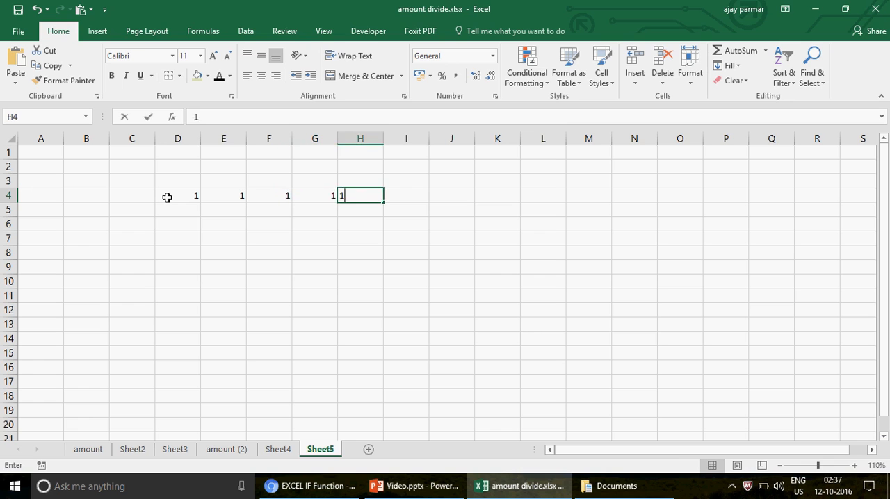
{"action": "key", "text": "Tab"}
{"action": "type", "text": "1"}
- Enter the numbers 1 to 6 across D8 to I8, below the row of ones
{"action": "key", "text": "Left"}
{"action": "key", "text": "Left"}
{"action": "key", "text": "Left"}
{"action": "key", "text": "Left"}
{"action": "key", "text": "Left"}
{"action": "key", "text": "Down"}
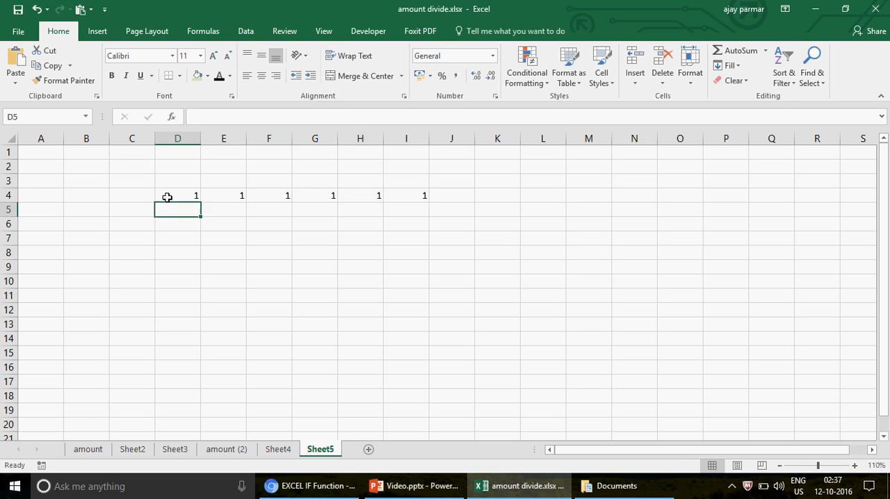
{"action": "key", "text": "Down"}
{"action": "key", "text": "Down"}
{"action": "key", "text": "Down"}
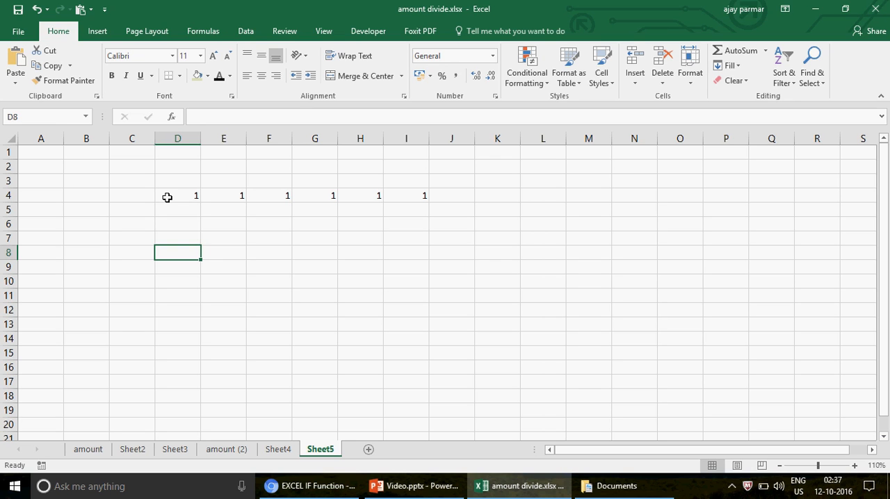
{"action": "type", "text": "1"}
{"action": "key", "text": "Tab"}
{"action": "type", "text": "2"}
{"action": "key", "text": "Tab"}
{"action": "type", "text": "3"}
{"action": "key", "text": "Tab"}
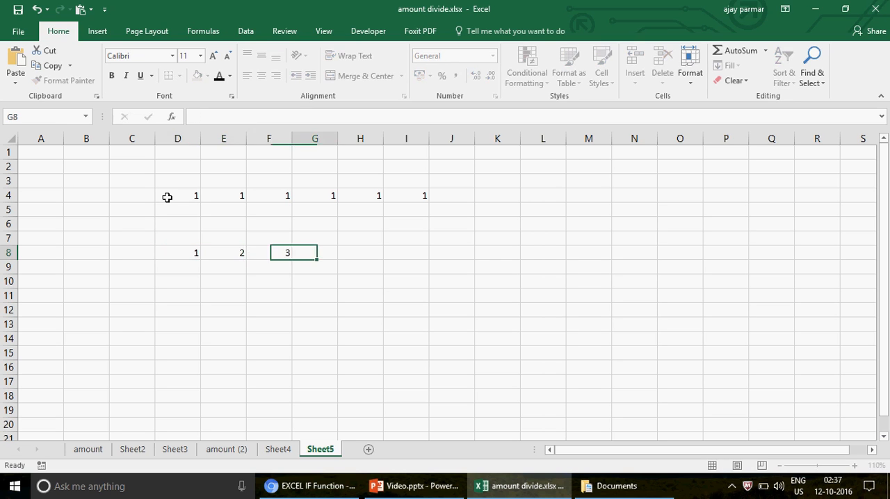
{"action": "type", "text": "4"}
{"action": "key", "text": "Tab"}
{"action": "type", "text": "5"}
{"action": "key", "text": "Tab"}
{"action": "type", "text": "6"}
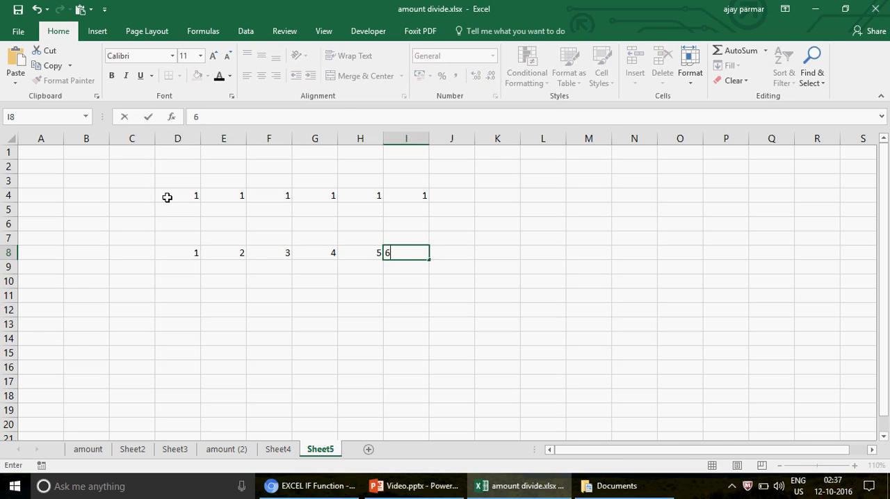
- Fill the row of ones, D4:I4, with the standard yellow colour
{"action": "key", "text": "Up"}
{"action": "key", "text": "Up"}
{"action": "key", "text": "Left"}
{"action": "key", "text": "Up"}
{"action": "key", "text": "Left"}
{"action": "key", "text": "Left"}
{"action": "key", "text": "Left"}
{"action": "key", "text": "Left"}
{"action": "key", "text": "Up"}
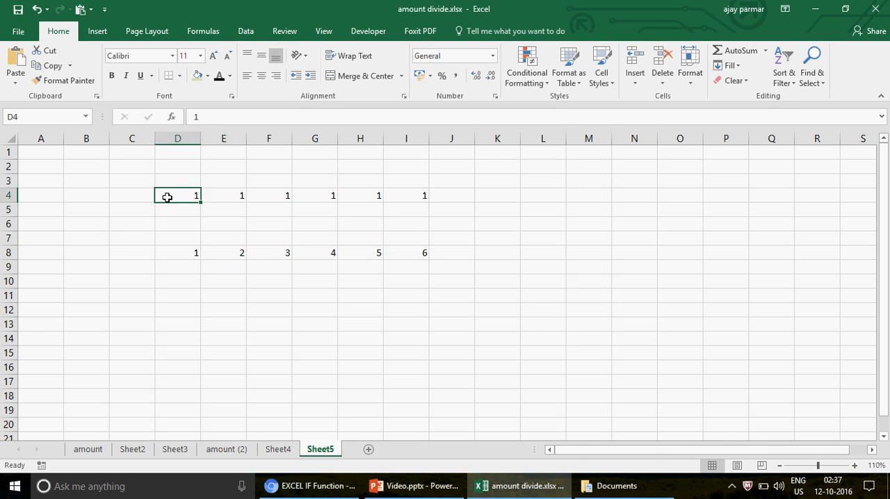
{"action": "key", "text": "shift+Right"}
{"action": "key", "text": "shift+Right"}
{"action": "key", "text": "shift+Right"}
{"action": "key", "text": "shift+Right"}
{"action": "key", "text": "shift+Right"}
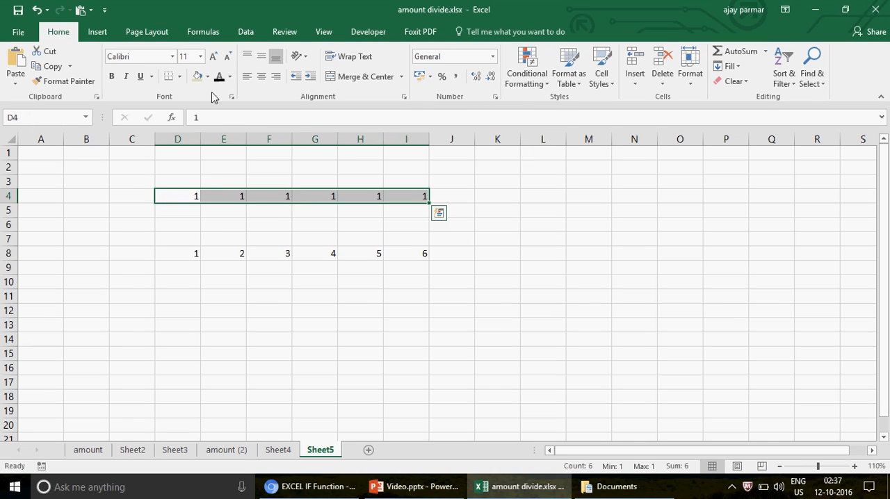
{"action": "left_click", "coordinate": [207, 77]}
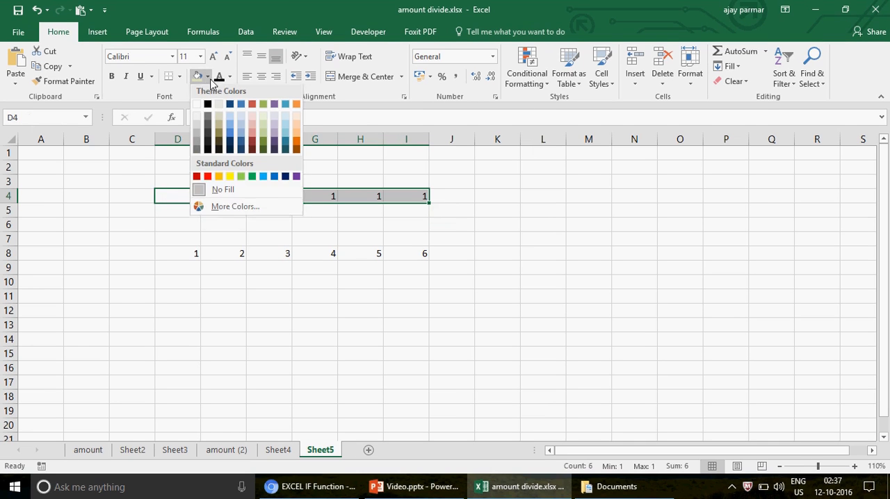
{"action": "left_click", "coordinate": [230, 179]}
- Fill the empty cells D6:I6 with the standard light green colour
{"action": "left_click", "coordinate": [180, 231]}
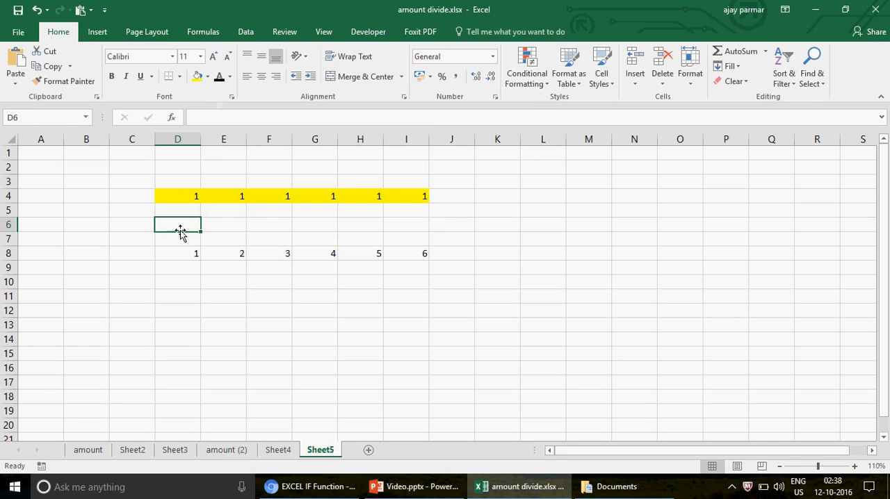
{"action": "key", "text": "shift+Right"}
{"action": "key", "text": "shift+Right"}
{"action": "key", "text": "shift+Right"}
{"action": "key", "text": "shift+Right"}
{"action": "key", "text": "shift+Right"}
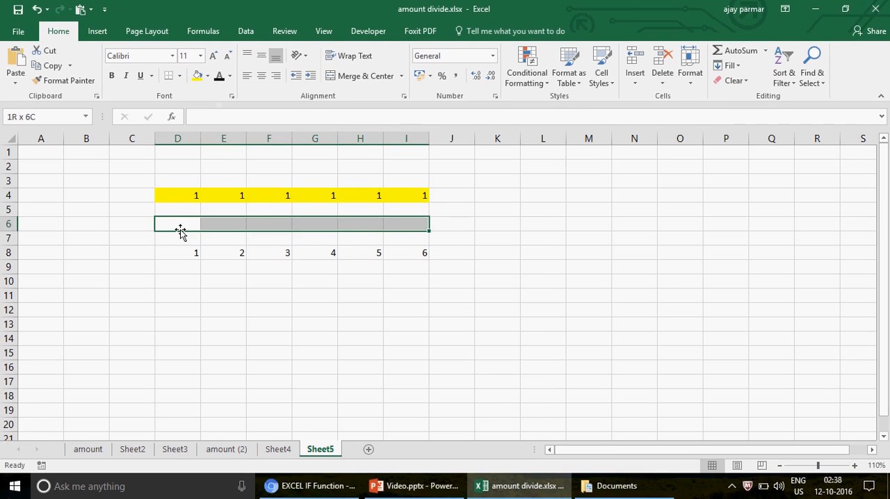
{"action": "left_click", "coordinate": [207, 77]}
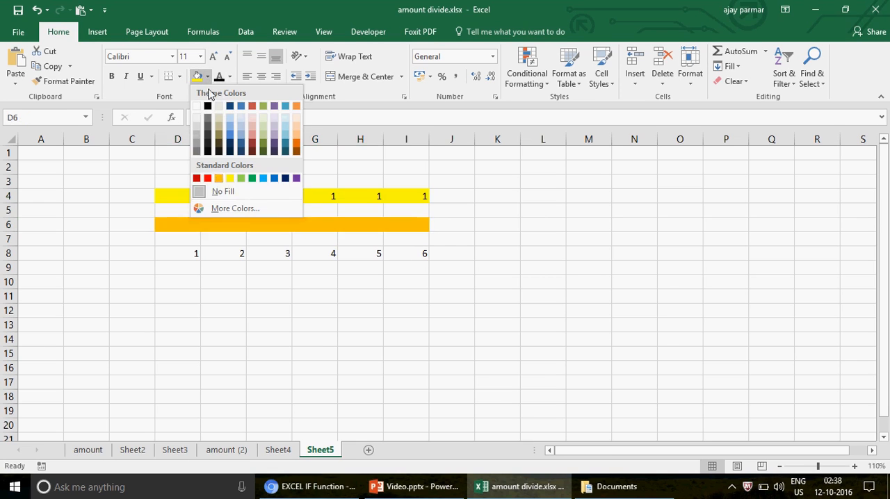
{"action": "left_click", "coordinate": [241, 179]}
- Go through the green cells D6 to I6 and compare them with the numbers in row 8
{"action": "left_click", "coordinate": [185, 221]}
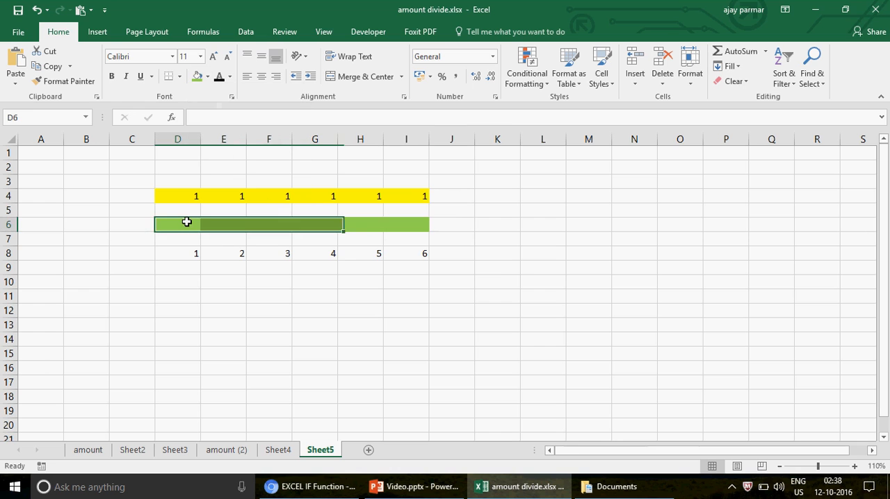
{"action": "key", "text": "Down"}
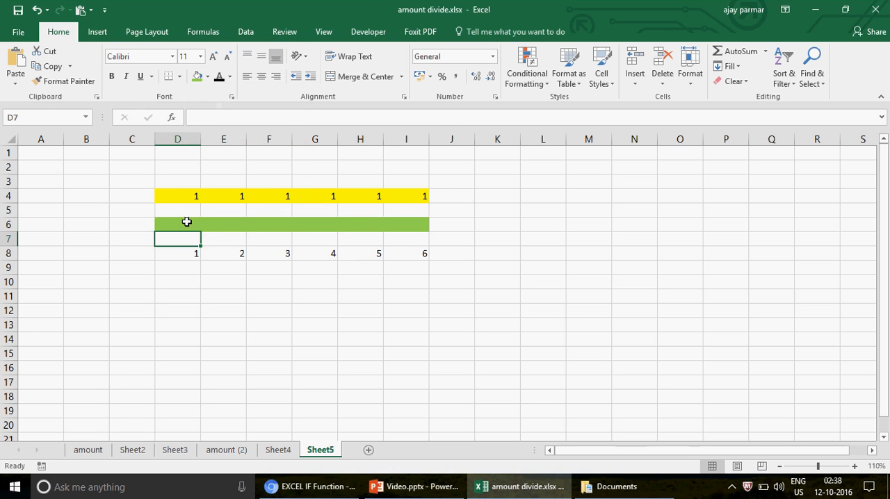
{"action": "left_click", "coordinate": [186, 221]}
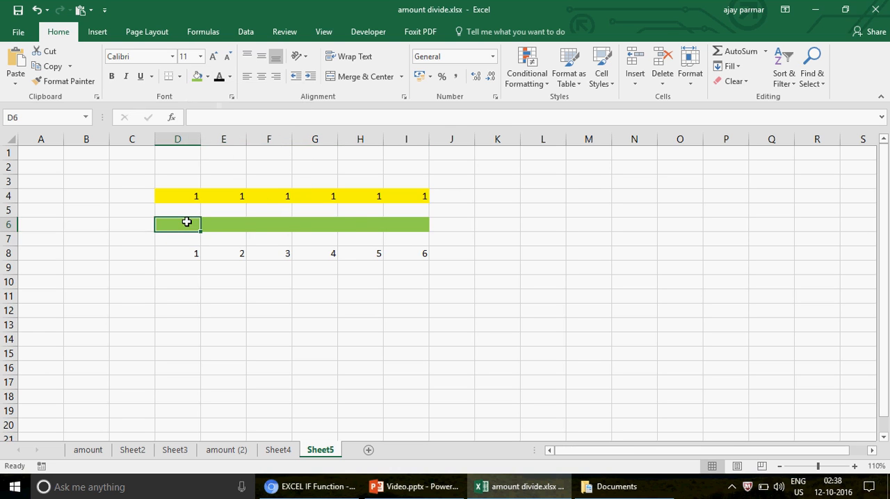
{"action": "left_click_drag", "start_coordinate": [200, 231], "coordinate": [429, 237]}
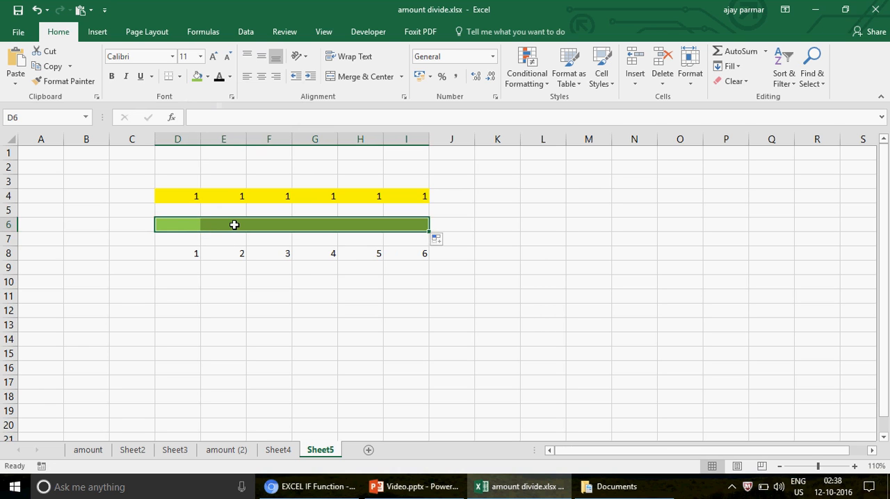
{"action": "left_click", "coordinate": [235, 225]}
{"action": "key", "text": "Down"}
{"action": "key", "text": "Up"}
{"action": "key", "text": "Right"}
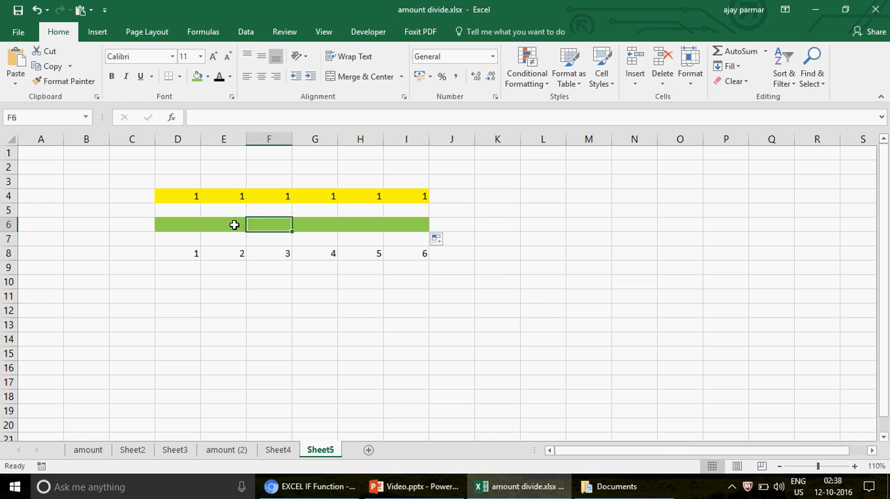
{"action": "key", "text": "Right"}
{"action": "key", "text": "Right"}
{"action": "key", "text": "Right"}
{"action": "key", "text": "Right"}
{"action": "key", "text": "Left"}
{"action": "key", "text": "Left"}
{"action": "key", "text": "Left"}
{"action": "key", "text": "Left"}
{"action": "key", "text": "Left"}
{"action": "key", "text": "Left"}
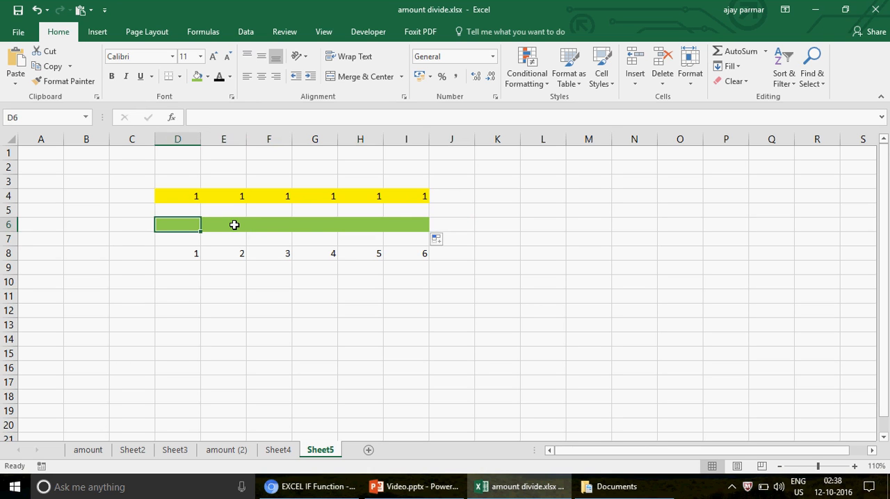
- Enter the formula =SUM(D4:D4) in D6 and enlarge the sheet view to 120%
{"action": "type", "text": "=SU"}
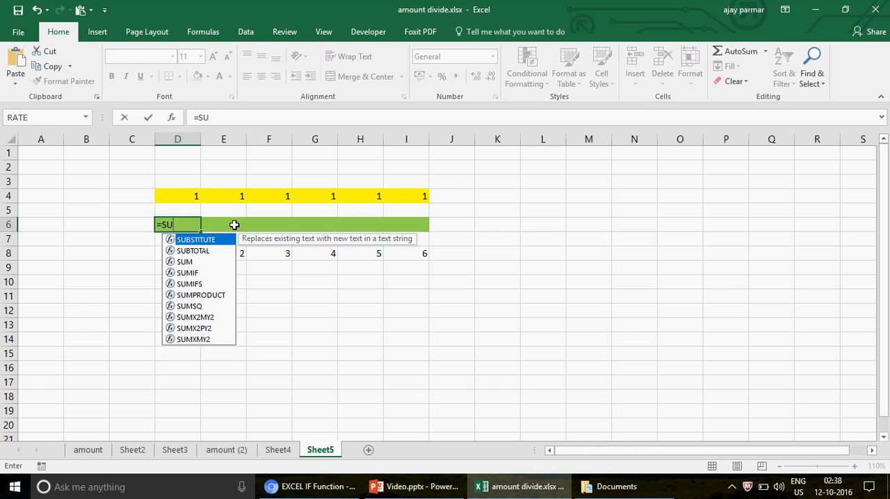
{"action": "type", "text": "M("}
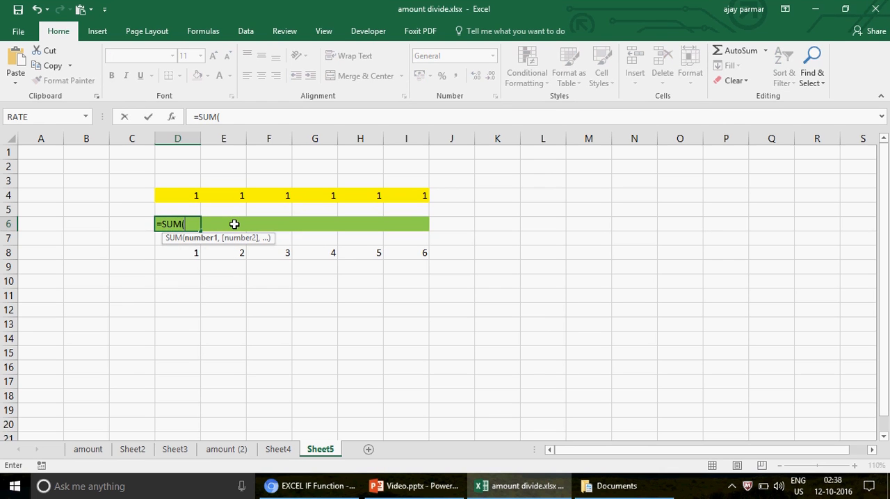
{"action": "left_click", "coordinate": [167, 192]}
{"action": "key", "text": "F8"}
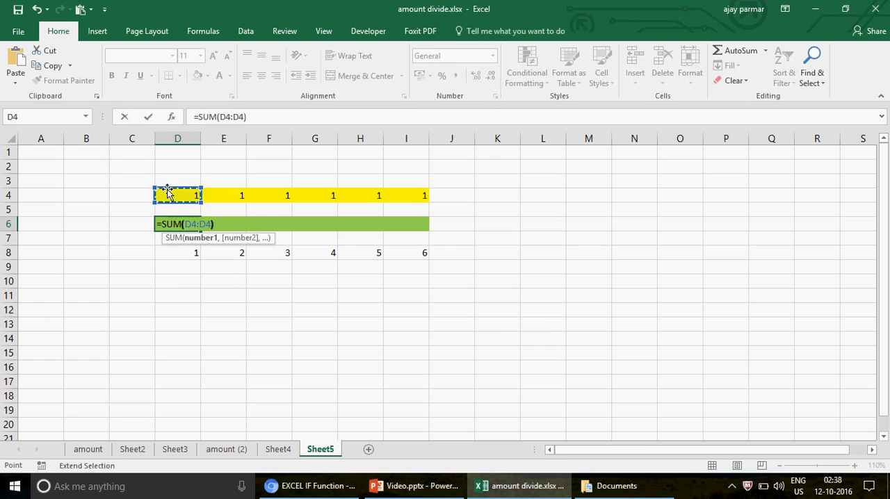
{"action": "key", "text": "Return"}
{"action": "key", "text": "Up"}
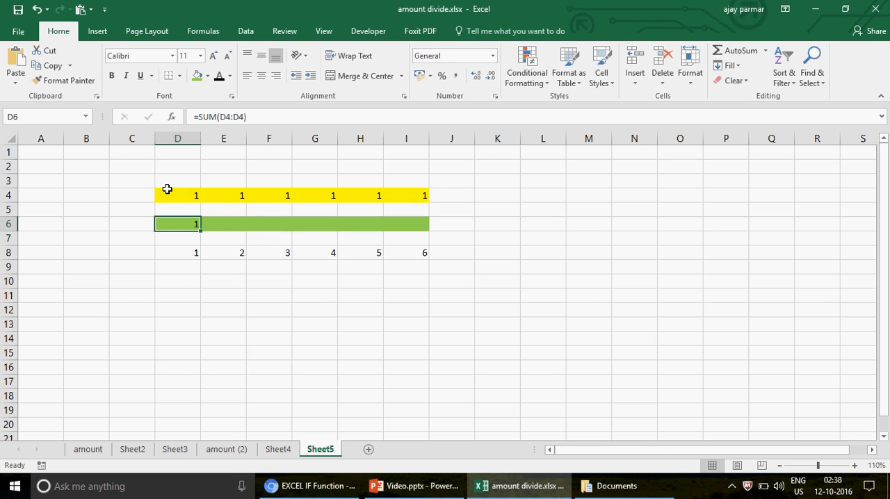
{"action": "left_click", "coordinate": [855, 466]}
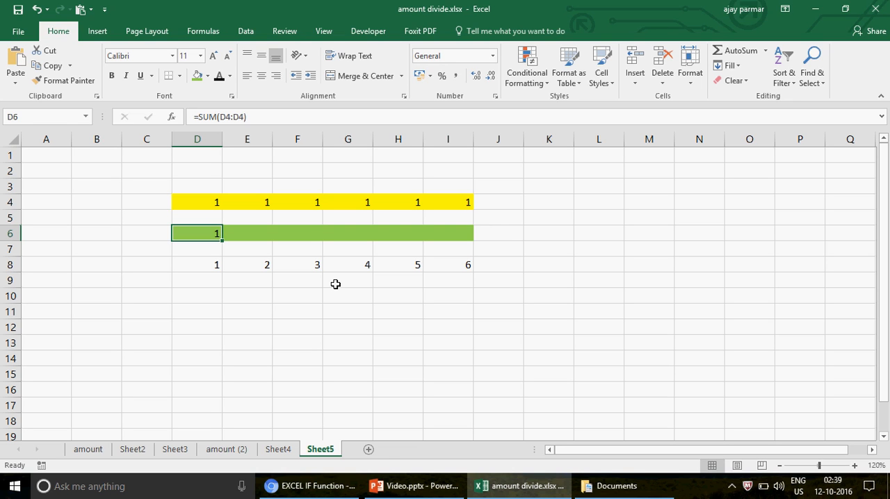
- Switch to YouTube in the browser, open the EXCEL DEMO VIDEOS -MIS TRAINING playlist and look through its cell reference videos
{"action": "left_click", "coordinate": [314, 487]}
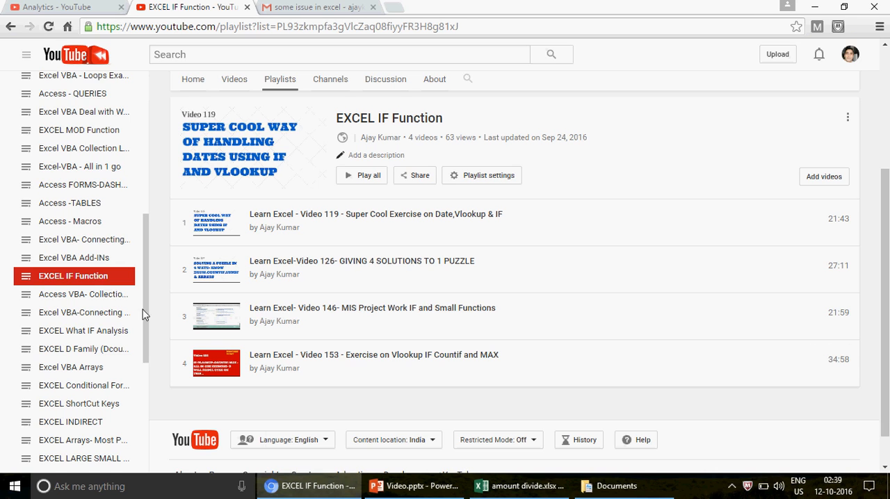
{"action": "left_click_drag", "start_coordinate": [143, 314], "coordinate": [147, 380]}
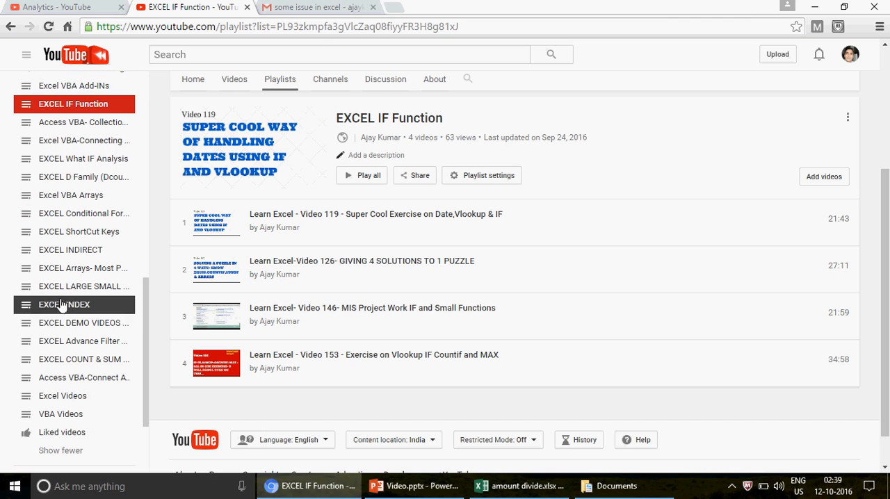
{"action": "left_click", "coordinate": [89, 328]}
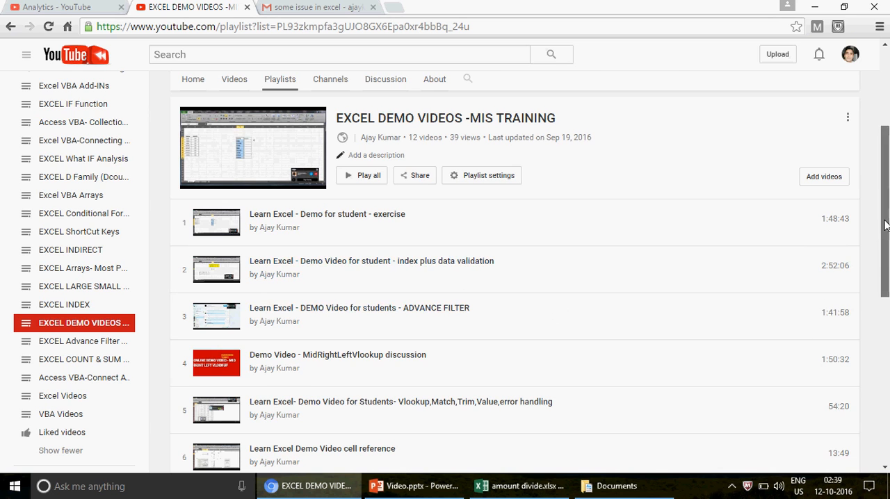
{"action": "scroll", "coordinate": [795, 313], "scroll_direction": "down", "scroll_amount": 2}
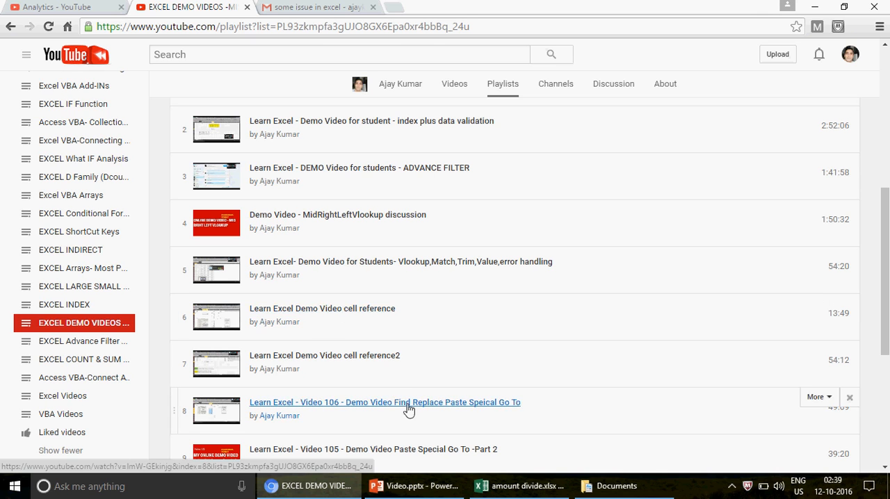
- Switch back to the amount divide.xlsx workbook and select growing ranges along the yellow row, from D4:E4 out to D4:I4
{"action": "left_click", "coordinate": [523, 488]}
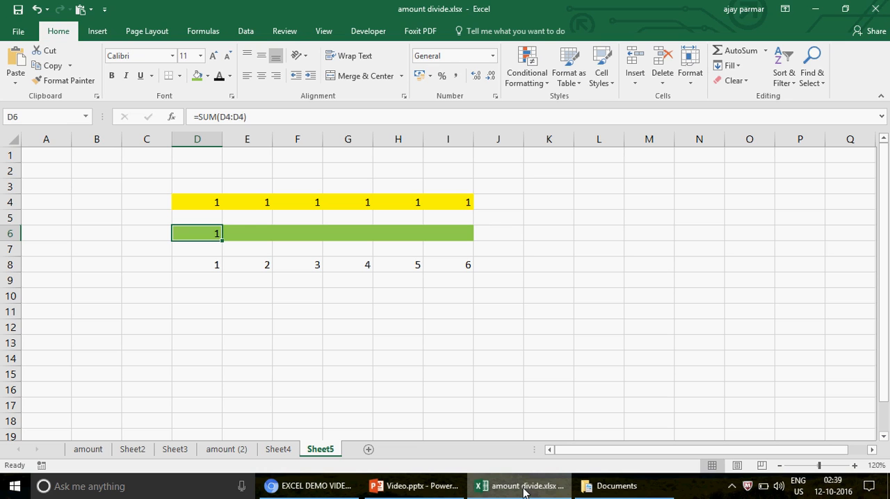
{"action": "left_click", "coordinate": [244, 233]}
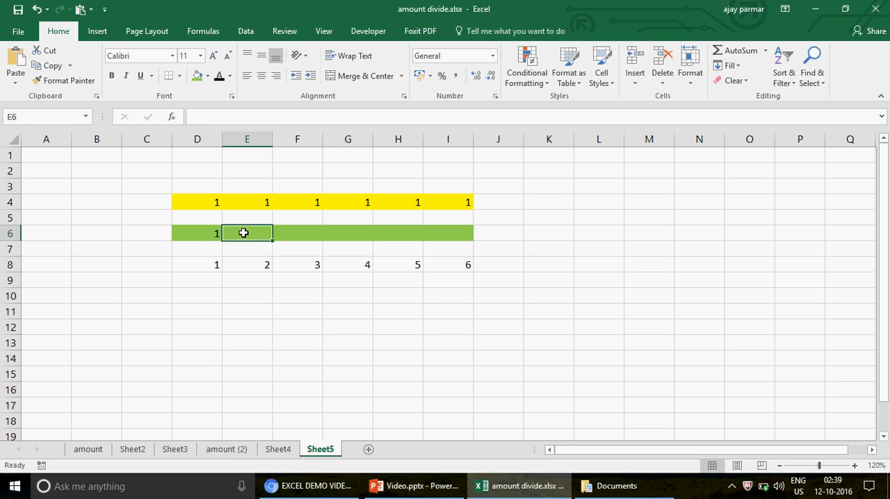
{"action": "left_click", "coordinate": [205, 205]}
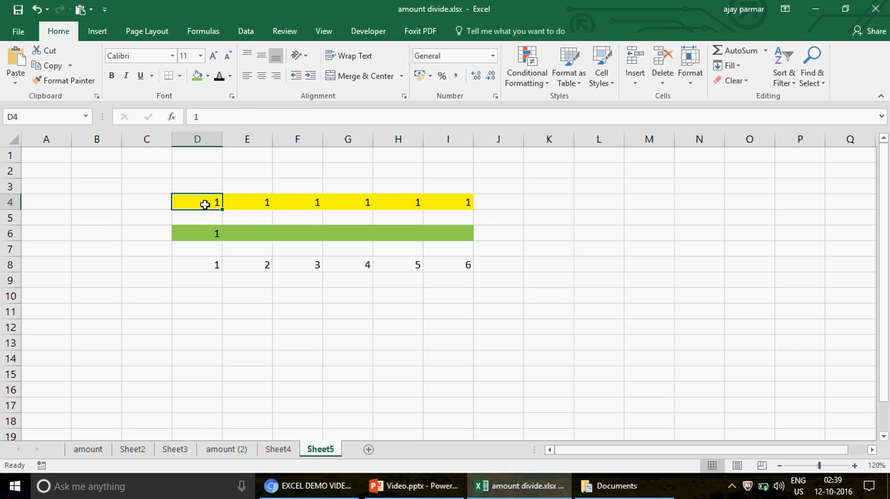
{"action": "key", "text": "shift+Right"}
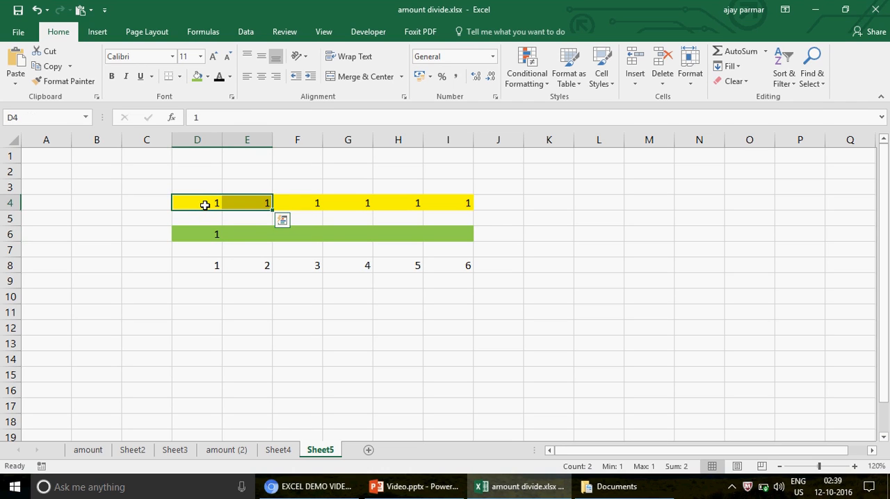
{"action": "key", "text": "Right"}
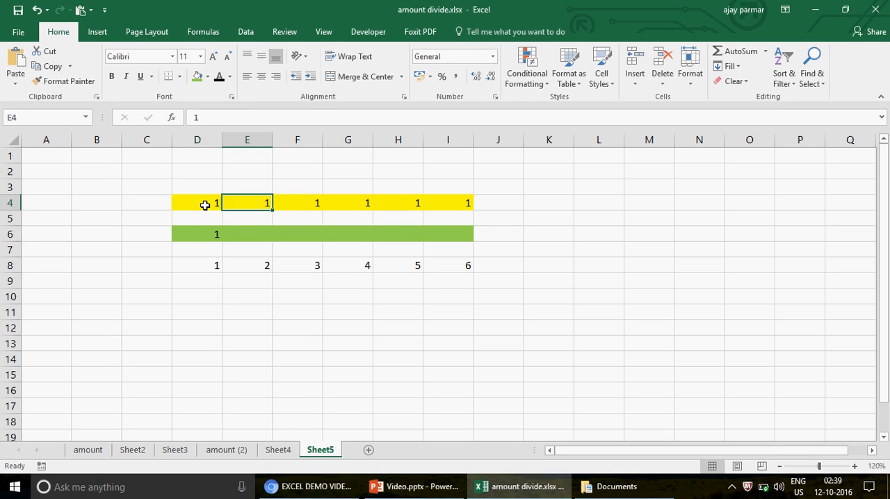
{"action": "key", "text": "Left"}
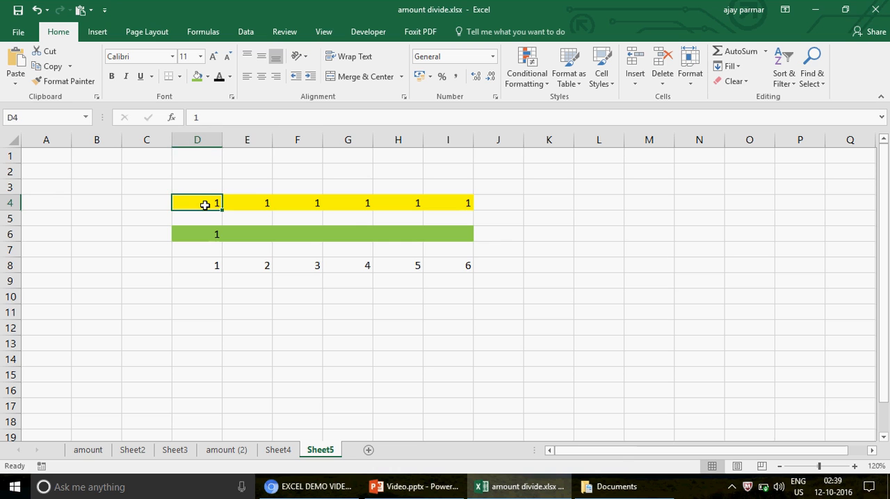
{"action": "key", "text": "shift+Right"}
{"action": "key", "text": "shift+Right"}
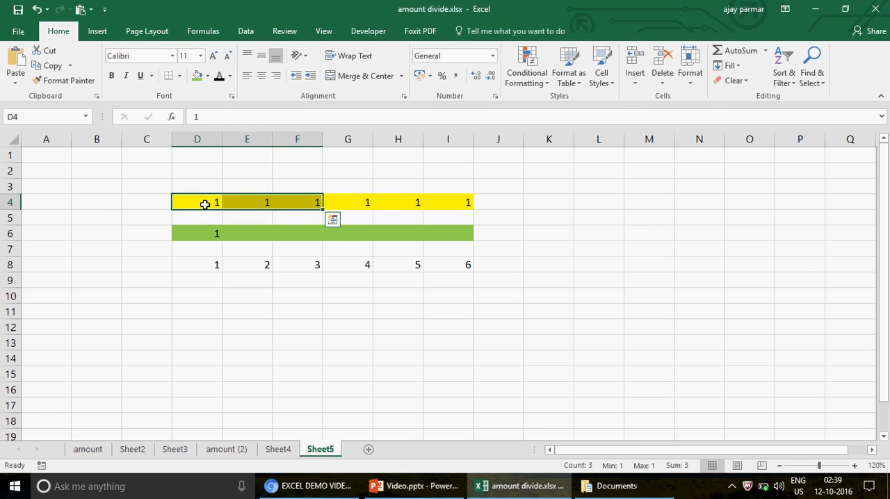
{"action": "key", "text": "Left"}
{"action": "key", "text": "Right"}
{"action": "key", "text": "shift+Right"}
{"action": "key", "text": "shift+Right"}
{"action": "key", "text": "shift+Right"}
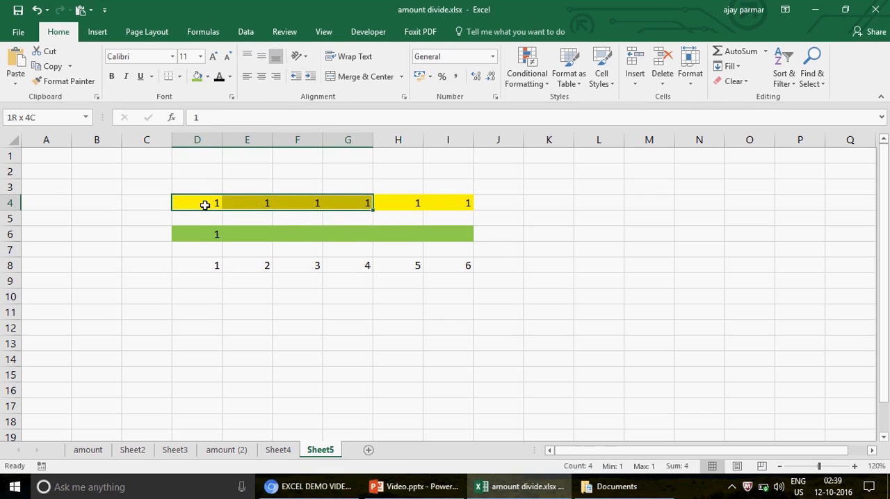
{"action": "key", "text": "Right"}
{"action": "key", "text": "Left"}
{"action": "key", "text": "shift+Right"}
{"action": "key", "text": "shift+Right"}
{"action": "key", "text": "shift+Right"}
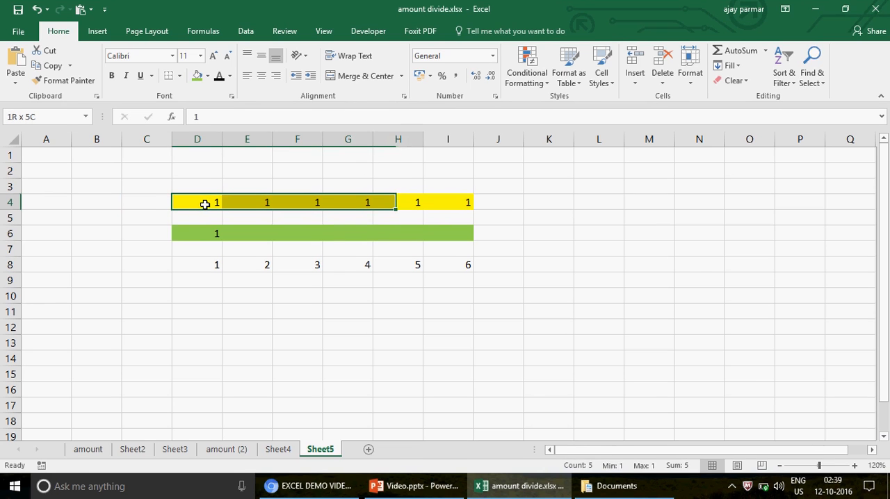
{"action": "key", "text": "shift+Right"}
{"action": "key", "text": "Left"}
{"action": "key", "text": "Right"}
{"action": "key", "text": "shift+Right"}
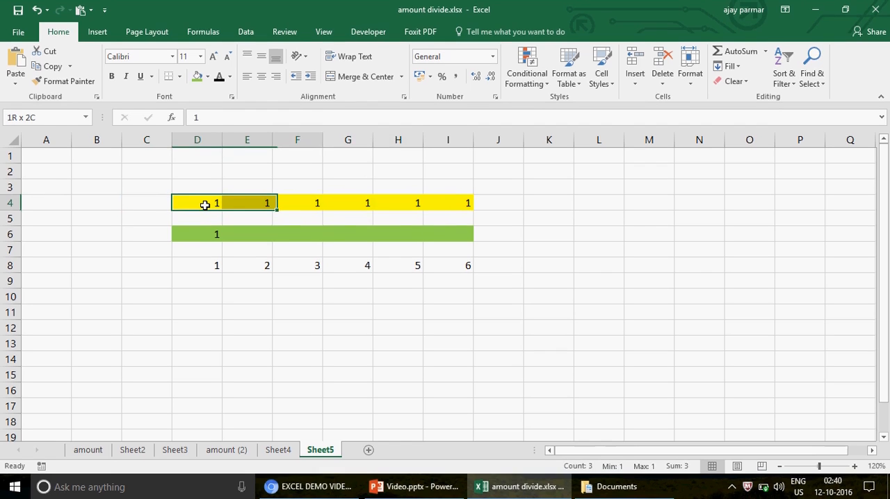
{"action": "key", "text": "shift+Right"}
{"action": "key", "text": "shift+Right"}
{"action": "key", "text": "shift+Right"}
{"action": "key", "text": "shift+Right"}
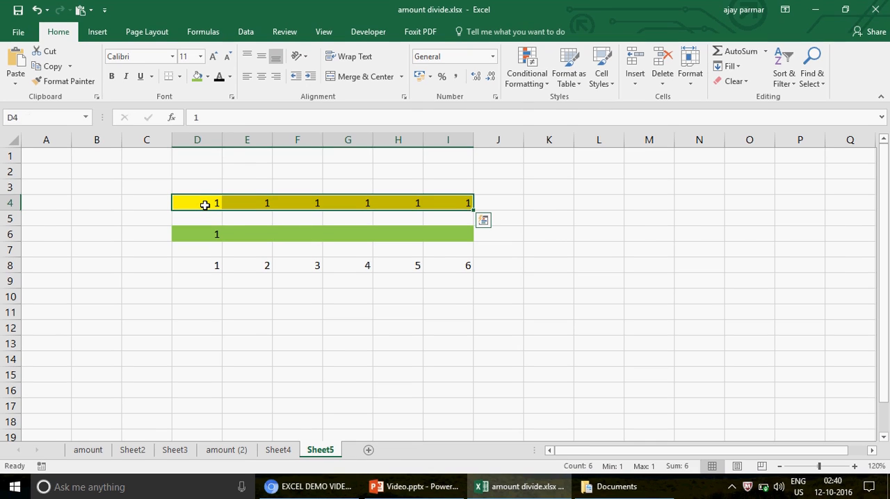
{"action": "key", "text": "Down"}
{"action": "key", "text": "Up"}
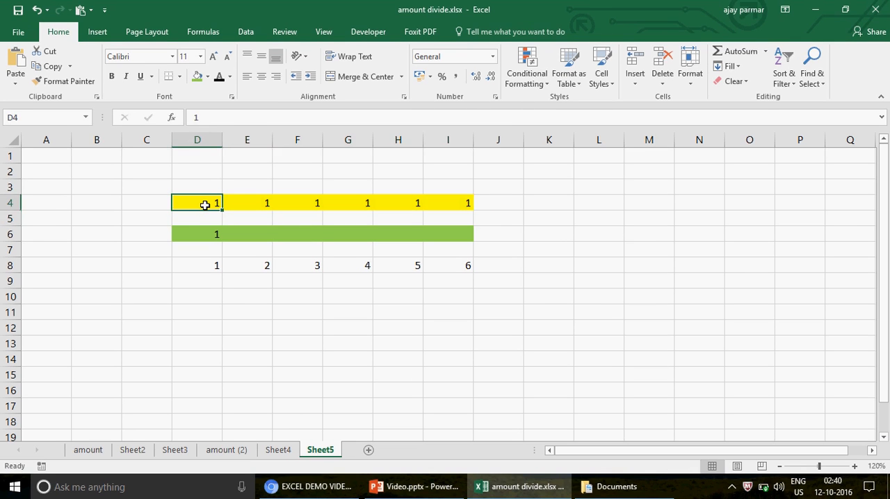
- Compare the yellow ranges D4:E4 and D4:F4 with the green cells E6 and F6 that should total them
{"action": "key", "text": "shift+Right"}
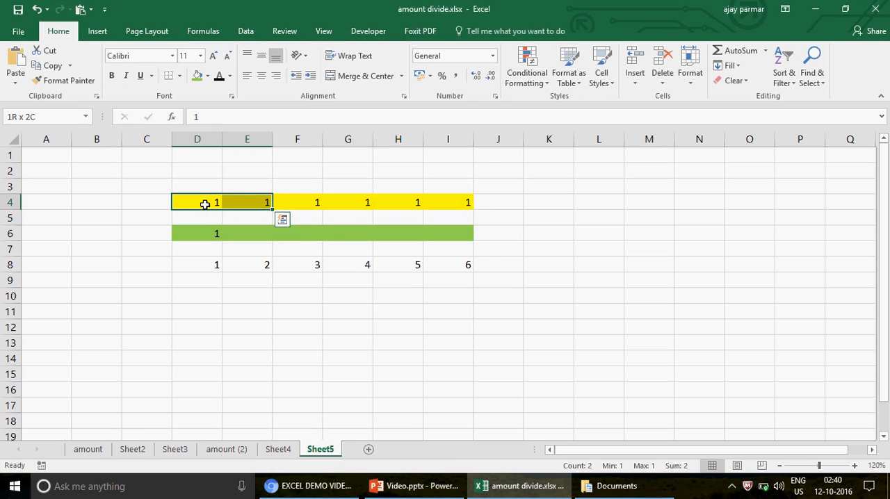
{"action": "key", "text": "Right"}
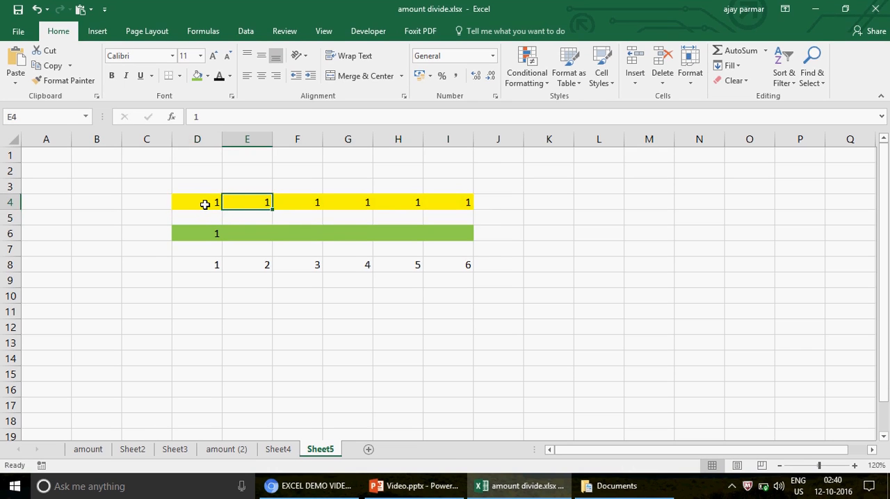
{"action": "key", "text": "Down"}
{"action": "key", "text": "Down"}
{"action": "key", "text": "Down"}
{"action": "key", "text": "Up"}
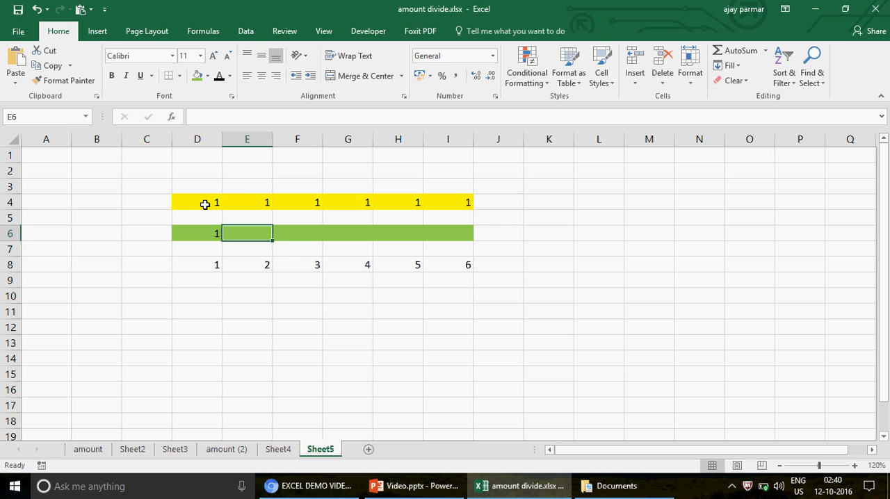
{"action": "key", "text": "Up"}
{"action": "key", "text": "Up"}
{"action": "key", "text": "Left"}
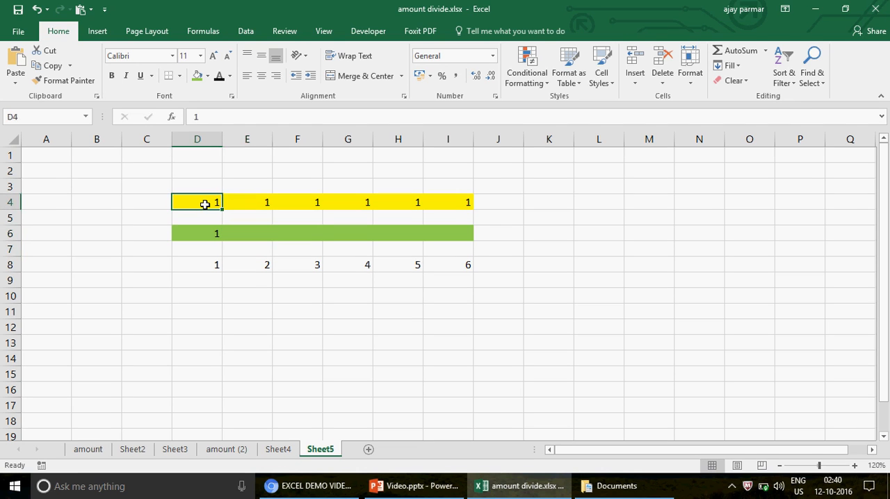
{"action": "key", "text": "shift+Right"}
{"action": "key", "text": "Down"}
{"action": "key", "text": "Down"}
{"action": "key", "text": "Right"}
{"action": "key", "text": "Right"}
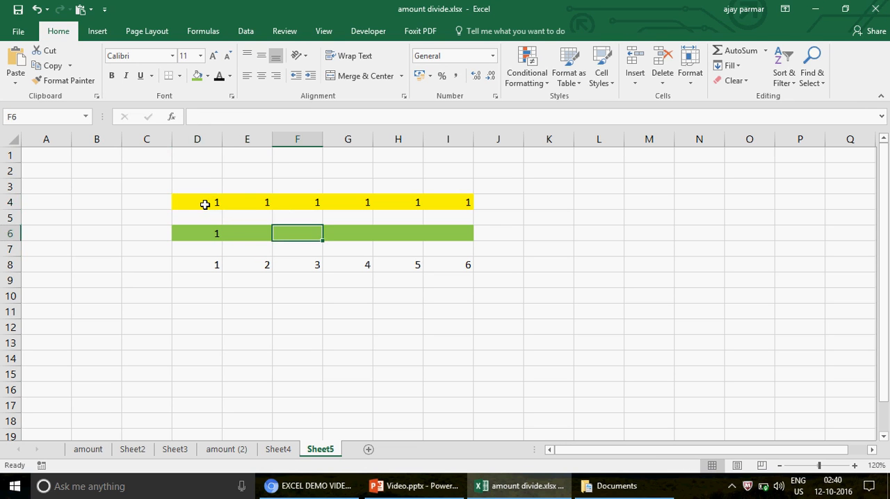
{"action": "key", "text": "Up"}
{"action": "key", "text": "Left"}
{"action": "key", "text": "Left"}
{"action": "key", "text": "Up"}
{"action": "key", "text": "shift+Right"}
{"action": "key", "text": "shift+Right"}
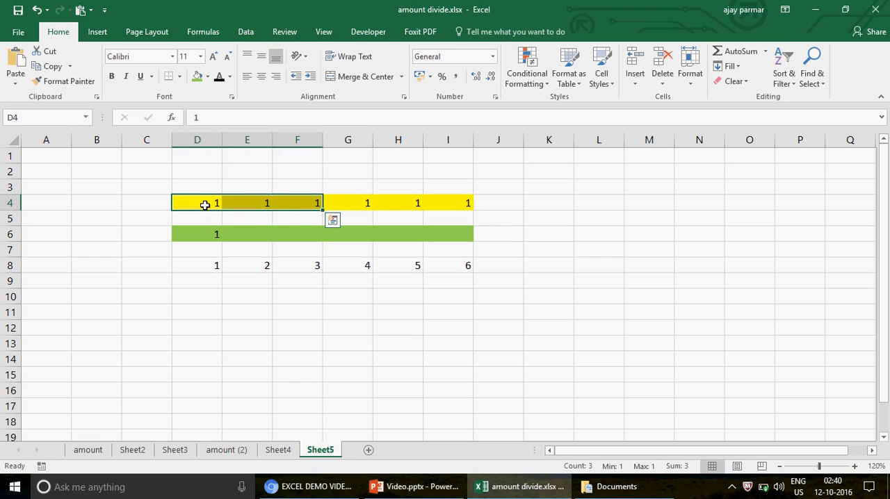
- Lock the column of the first reference in D6 so that the formula reads =SUM($D4:D4)
{"action": "key", "text": "Down"}
{"action": "key", "text": "Down"}
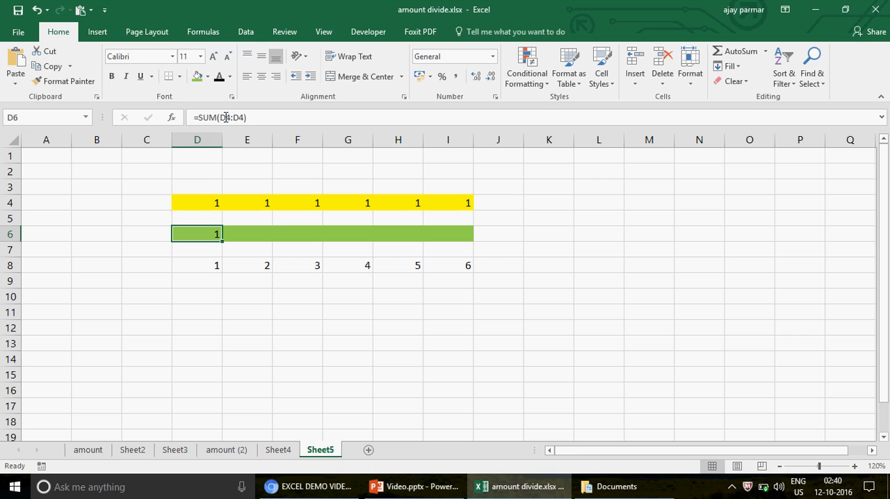
{"action": "left_click", "coordinate": [226, 117]}
{"action": "key", "text": "F4"}
{"action": "key", "text": "F4"}
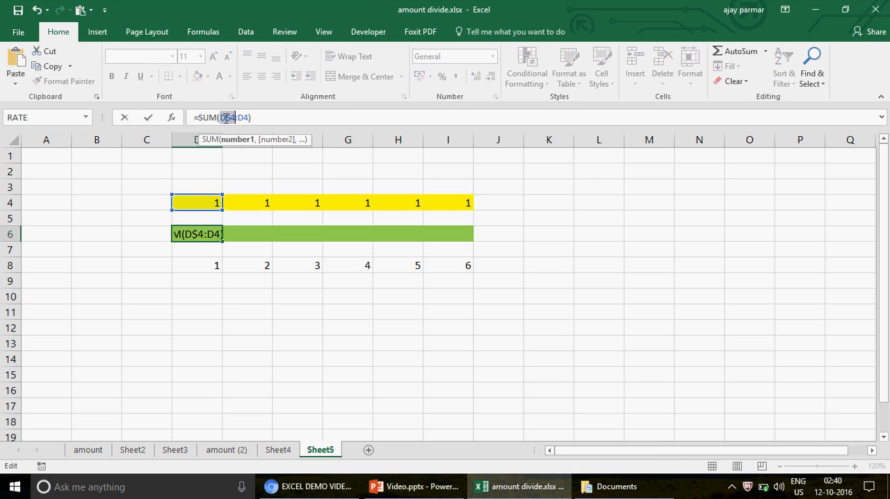
{"action": "key", "text": "F4"}
{"action": "left_click", "coordinate": [232, 118]}
{"action": "left_click", "coordinate": [240, 118]}
{"action": "key", "text": "Return"}
{"action": "key", "text": "Up"}
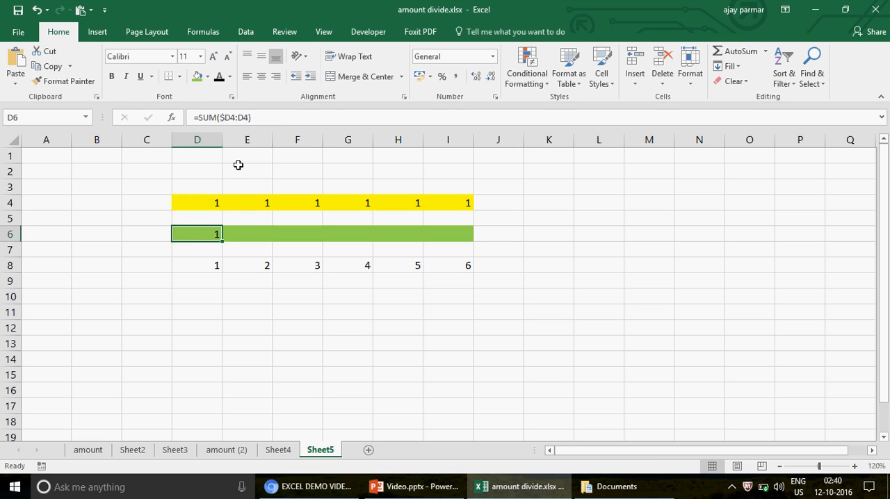
- Copy the D6 formula into E6 and inspect the range it sums
{"action": "left_click", "coordinate": [223, 241]}
{"action": "left_click_drag", "start_coordinate": [220, 238], "coordinate": [257, 237]}
{"action": "left_click", "coordinate": [246, 234]}
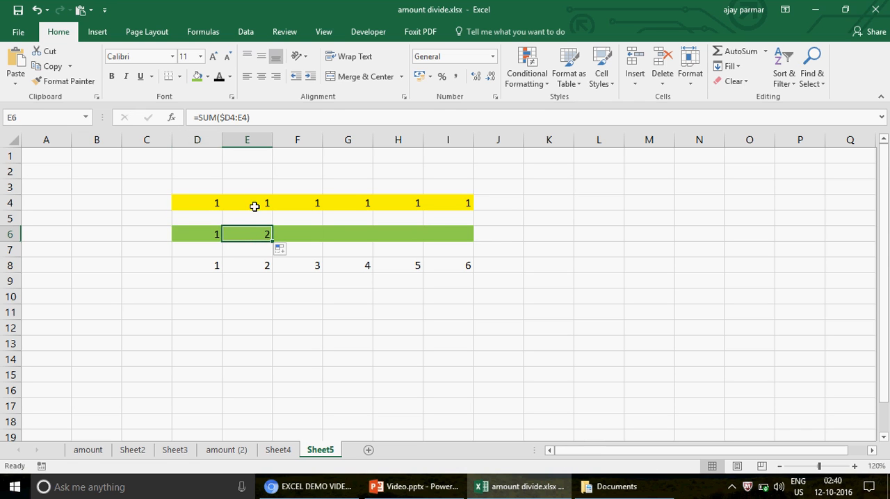
{"action": "key", "text": "F2"}
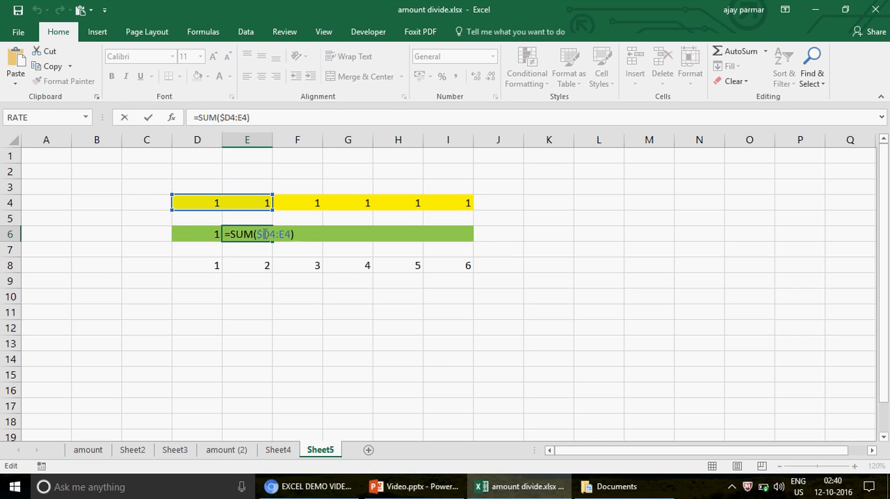
{"action": "key", "text": "Escape"}
- Extend the running-total formula from E6 into F6 and check its referenced range
{"action": "left_click_drag", "start_coordinate": [273, 242], "coordinate": [302, 233]}
{"action": "left_click", "coordinate": [302, 235]}
{"action": "double_click", "coordinate": [302, 235]}
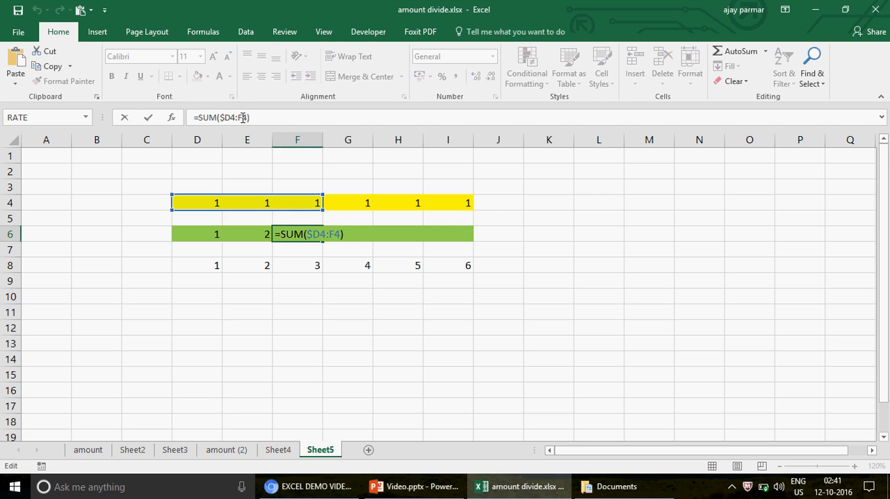
{"action": "key", "text": "ctrl+Return"}
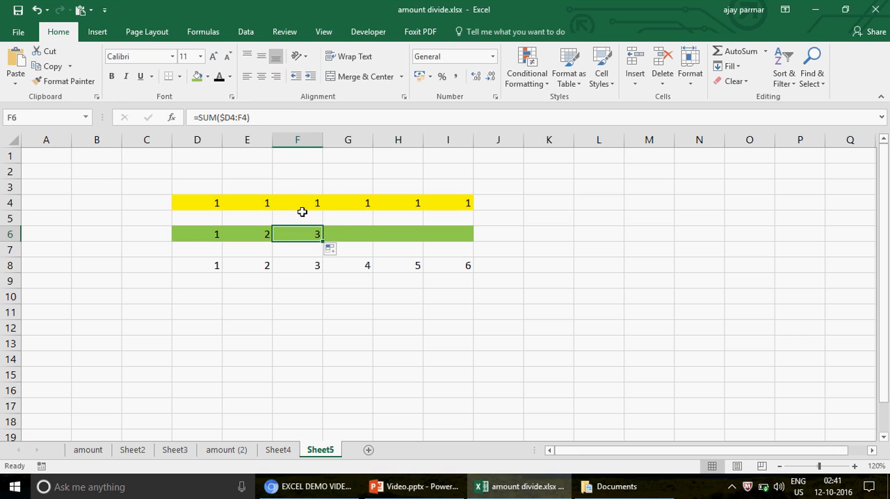
- Fill the running-total formula from F6 across the remaining green cells to I6
{"action": "left_click", "coordinate": [331, 249]}
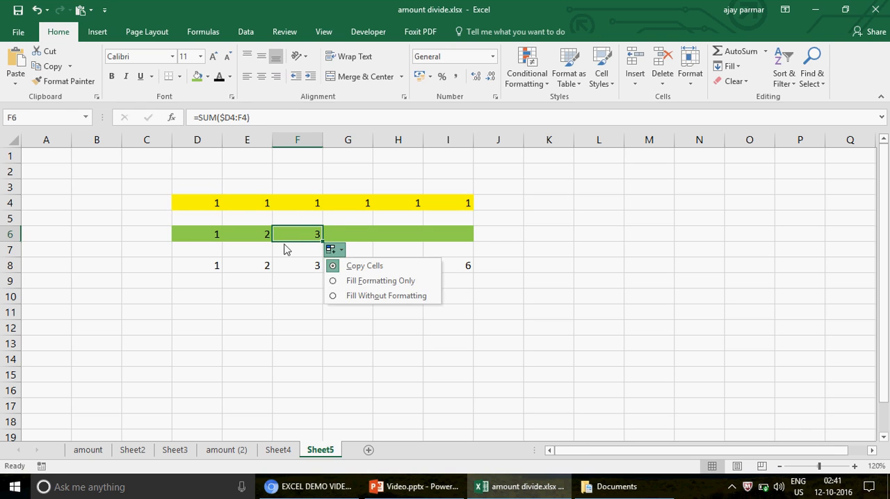
{"action": "left_click", "coordinate": [284, 245]}
{"action": "left_click_drag", "start_coordinate": [323, 241], "coordinate": [464, 247]}
{"action": "left_click", "coordinate": [438, 234]}
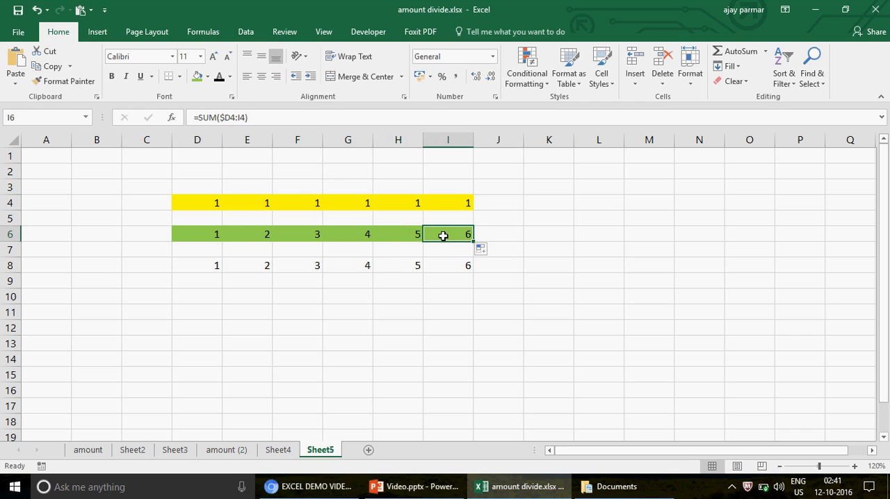
- Examine the formula in each green cell from D6 to I6, comparing the yellow range that each one references
{"action": "left_click", "coordinate": [204, 232]}
{"action": "double_click", "coordinate": [204, 232]}
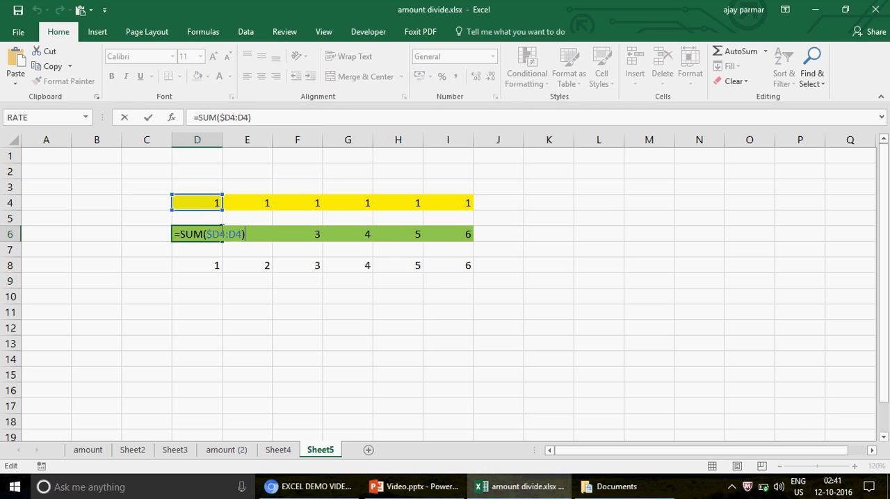
{"action": "key", "text": "Tab"}
{"action": "key", "text": "F2"}
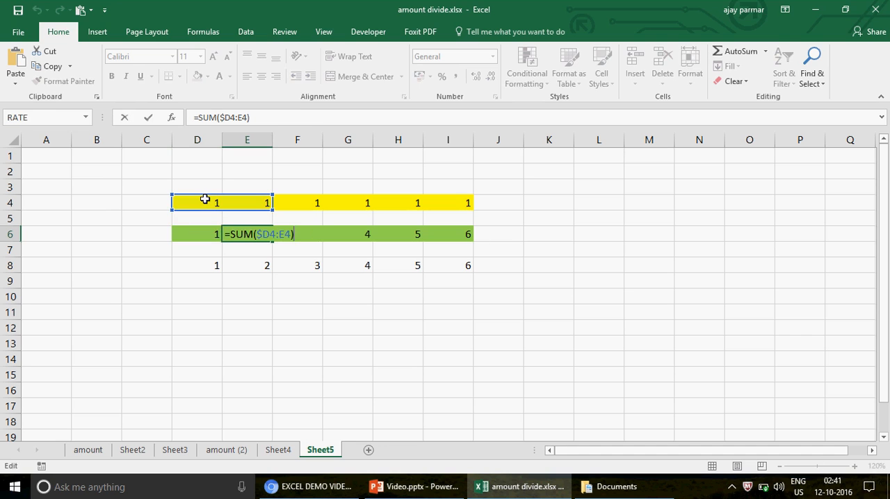
{"action": "key", "text": "Tab"}
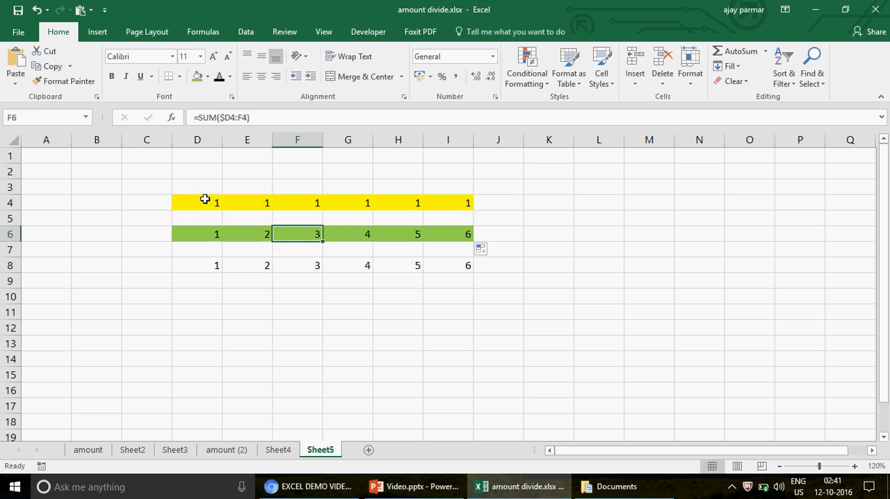
{"action": "key", "text": "F2"}
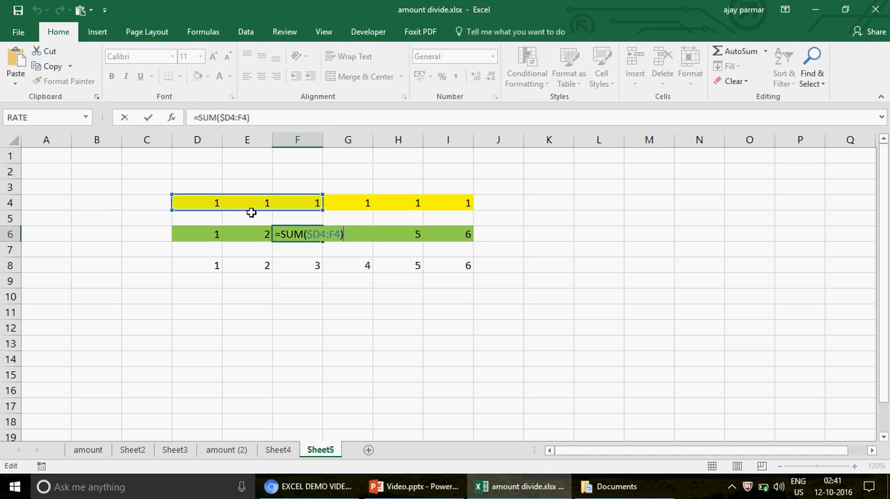
{"action": "key", "text": "Tab"}
{"action": "key", "text": "F2"}
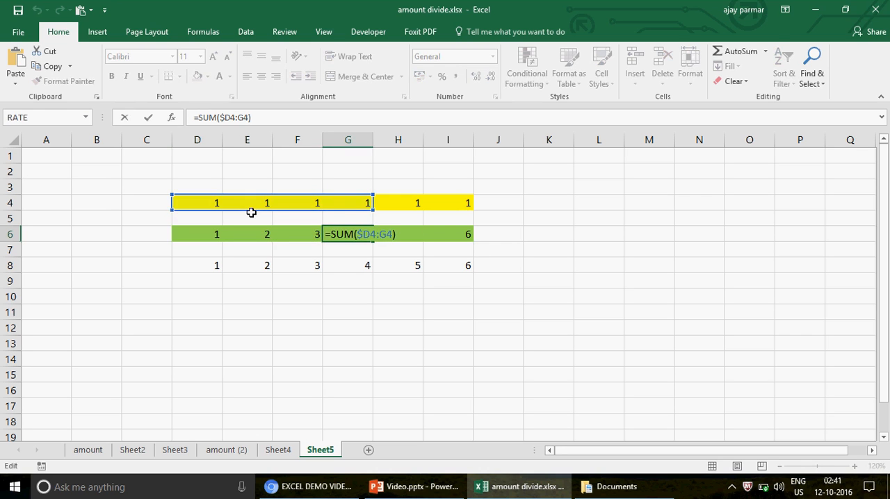
{"action": "key", "text": "Tab"}
{"action": "key", "text": "F2"}
{"action": "key", "text": "Escape"}
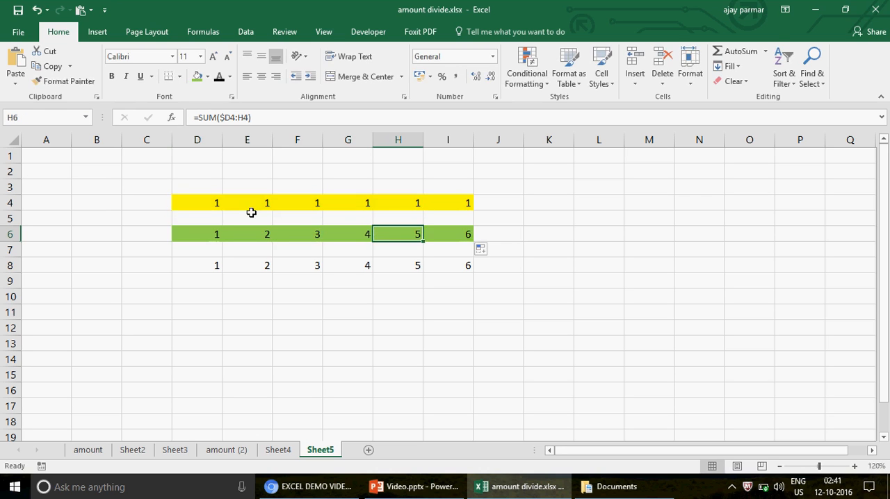
{"action": "key", "text": "Tab"}
{"action": "key", "text": "F2"}
{"action": "key", "text": "Escape"}
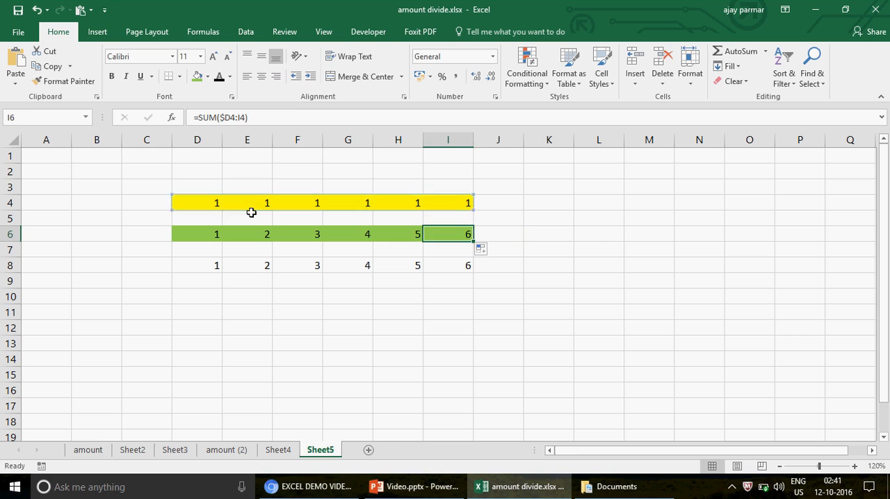
{"action": "key", "text": "Left"}
{"action": "key", "text": "Left"}
{"action": "key", "text": "Left"}
{"action": "key", "text": "Left"}
{"action": "key", "text": "Left"}
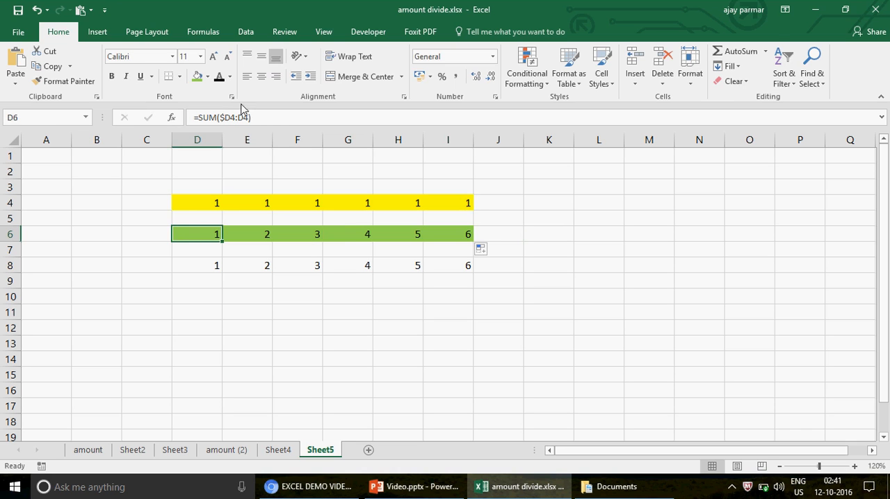
- Compare the SUM range references in the green row 6 cells, starting with D6 and returning to it
{"action": "left_click", "coordinate": [239, 117]}
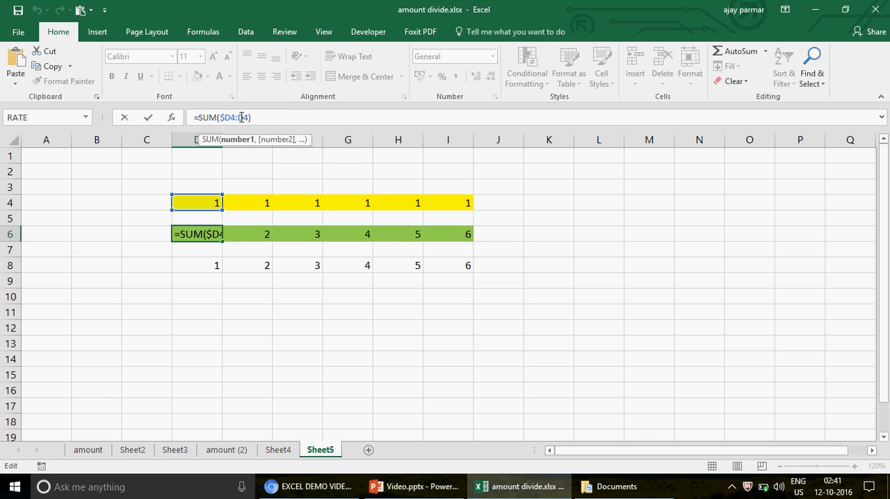
{"action": "key", "text": "ctrl+Return"}
{"action": "key", "text": "Right"}
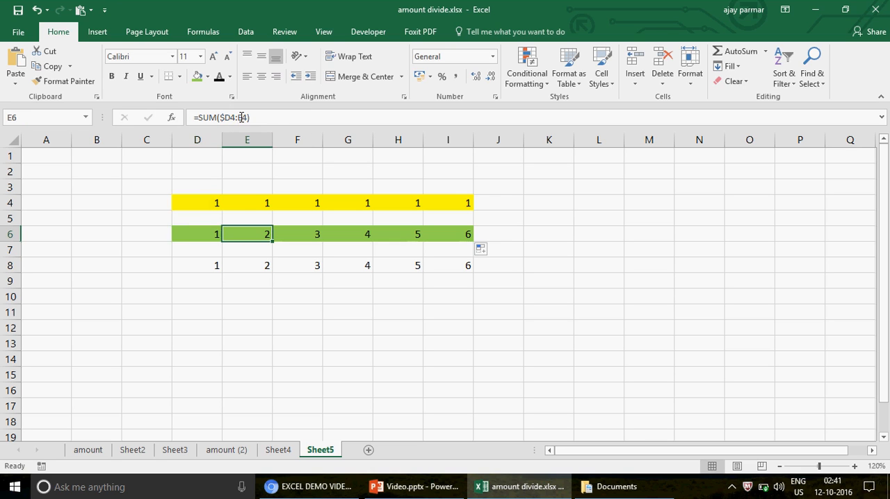
{"action": "key", "text": "Right"}
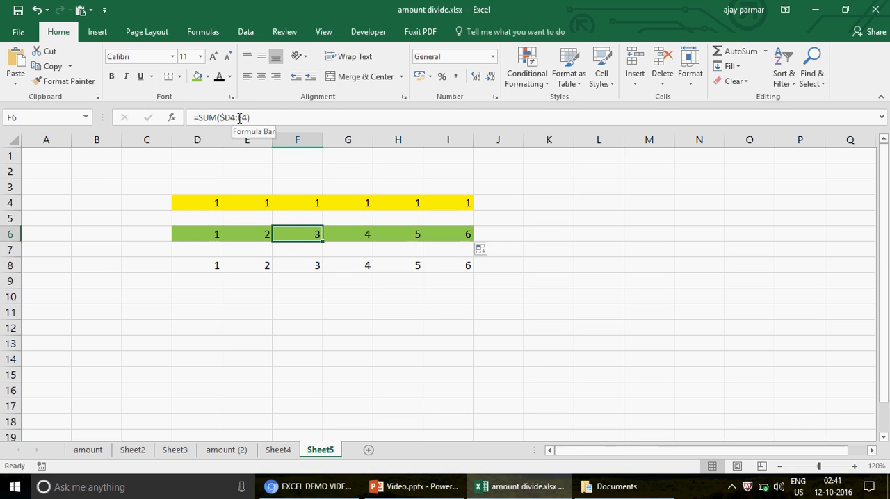
{"action": "key", "text": "Right"}
{"action": "key", "text": "Right"}
{"action": "key", "text": "Left"}
{"action": "key", "text": "Left"}
{"action": "key", "text": "Left"}
{"action": "key", "text": "Left"}
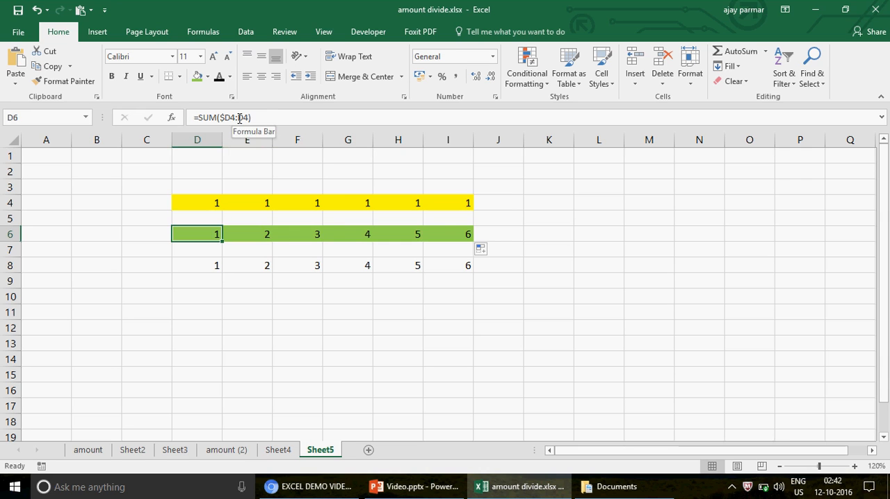
- On the amount (2) sheet, clear the month-grid formulas from P7 to AL17
{"action": "left_click", "coordinate": [241, 450]}
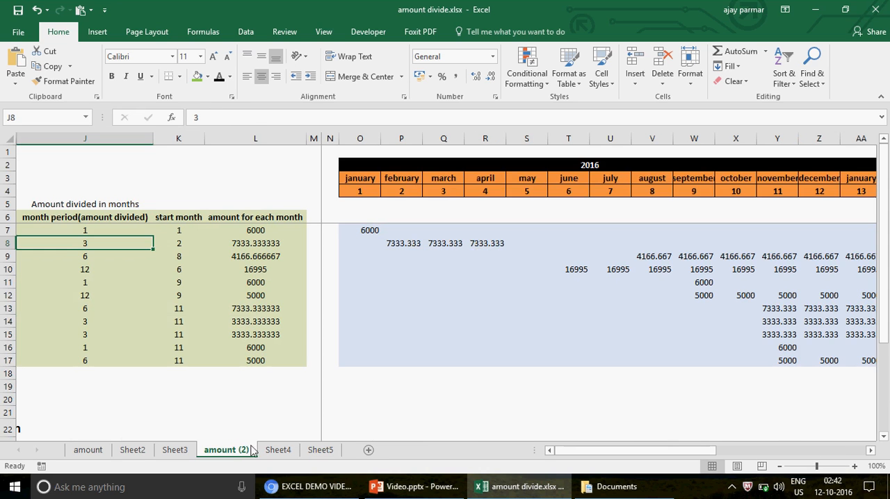
{"action": "left_click", "coordinate": [367, 229]}
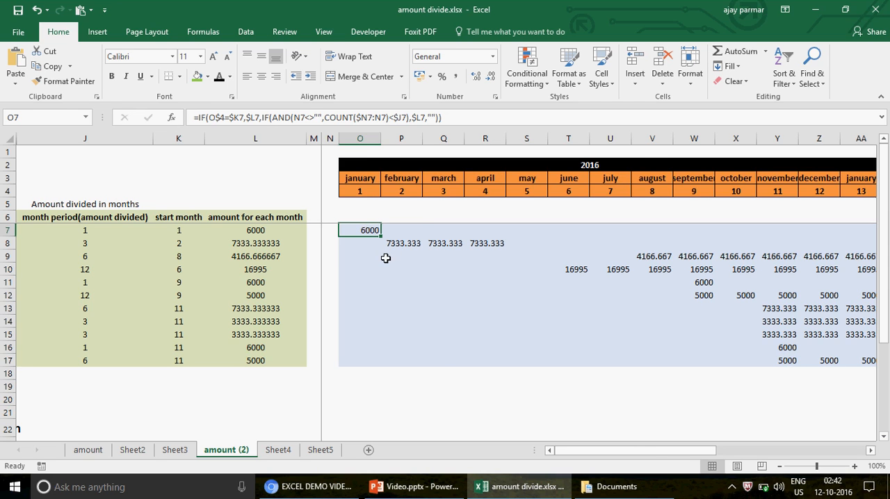
{"action": "key", "text": "Right"}
{"action": "key", "text": "ctrl+shift+End"}
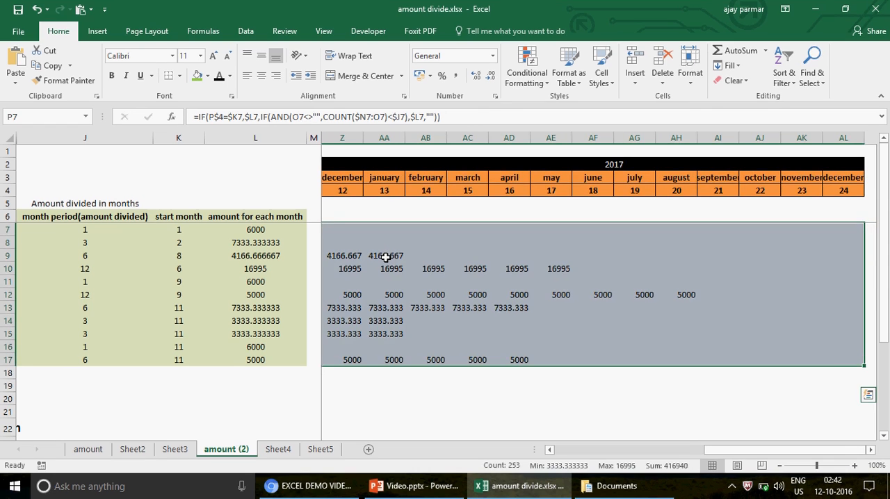
{"action": "key", "text": "Delete"}
- Clear the formula in O7, the first January cell of the month grid
{"action": "key", "text": "Left"}
{"action": "key", "text": "Left"}
{"action": "key", "text": "Left"}
{"action": "key", "text": "Right"}
{"action": "key", "text": "Right"}
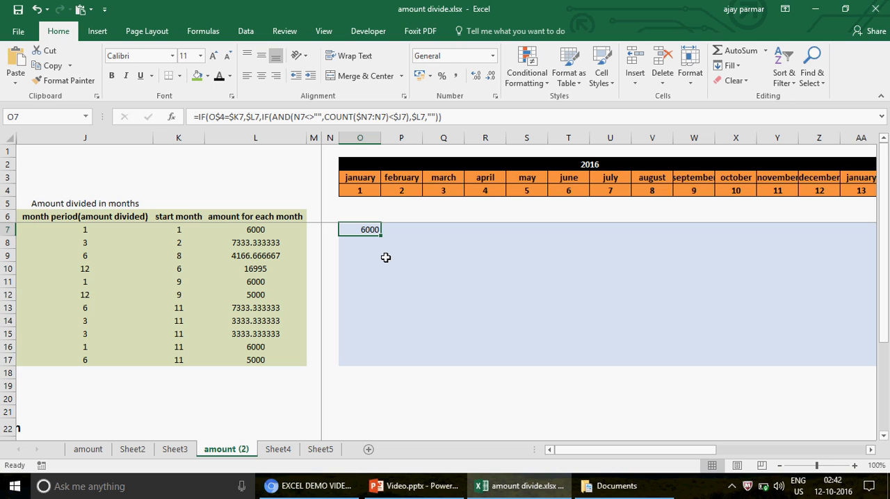
{"action": "key", "text": "Delete"}
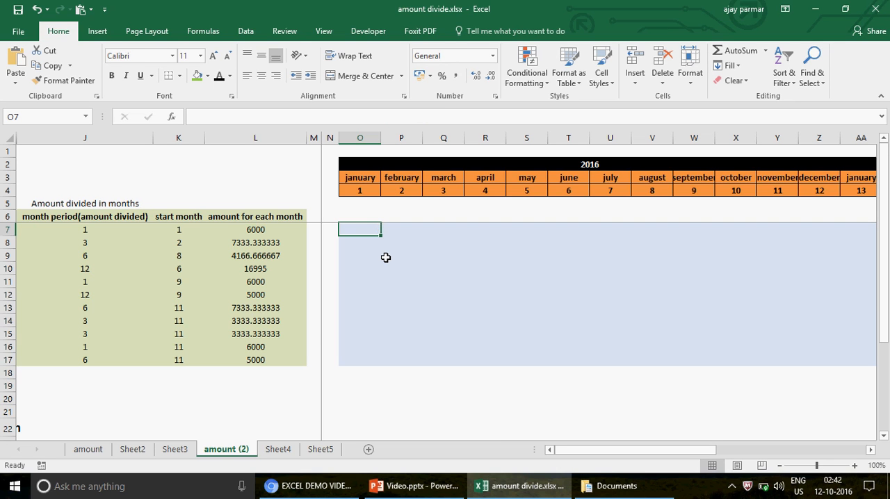
- Enter =IF(O4=K7,L7,"") in O7 to return the monthly amount when the month number matches the start month
{"action": "type", "text": "=IF"}
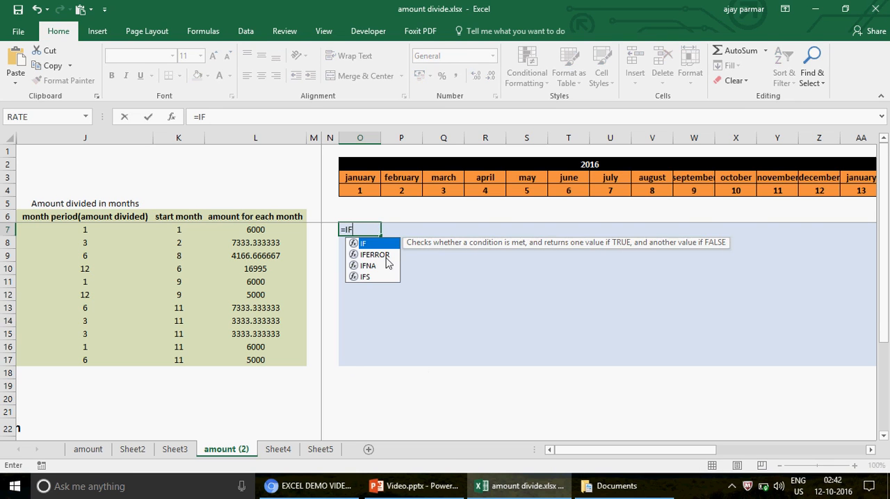
{"action": "type", "text": "("}
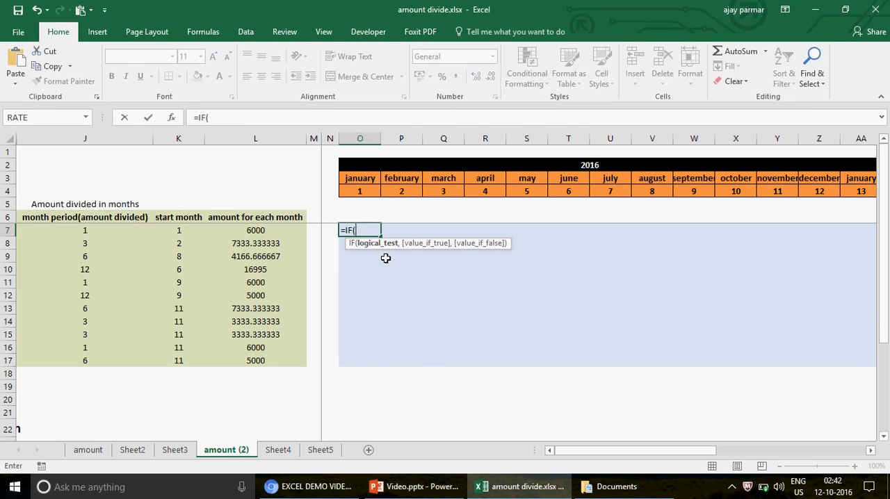
{"action": "left_click", "coordinate": [359, 189]}
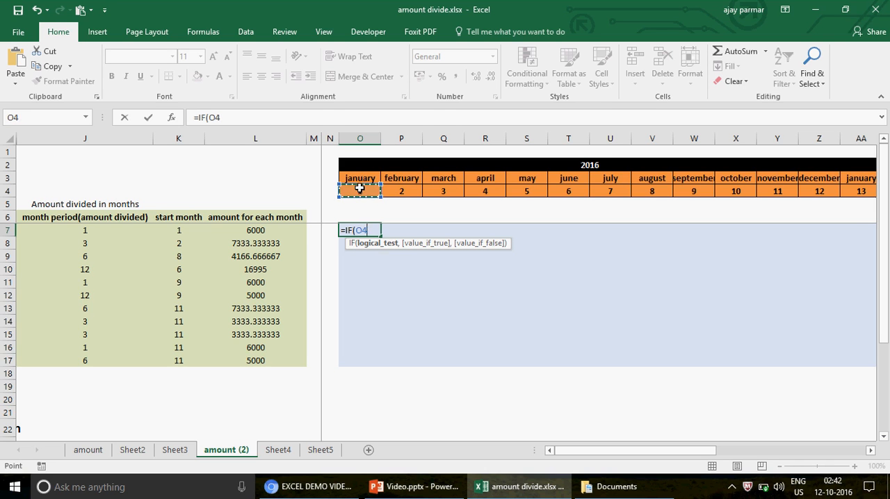
{"action": "type", "text": "="}
{"action": "left_click", "coordinate": [183, 231]}
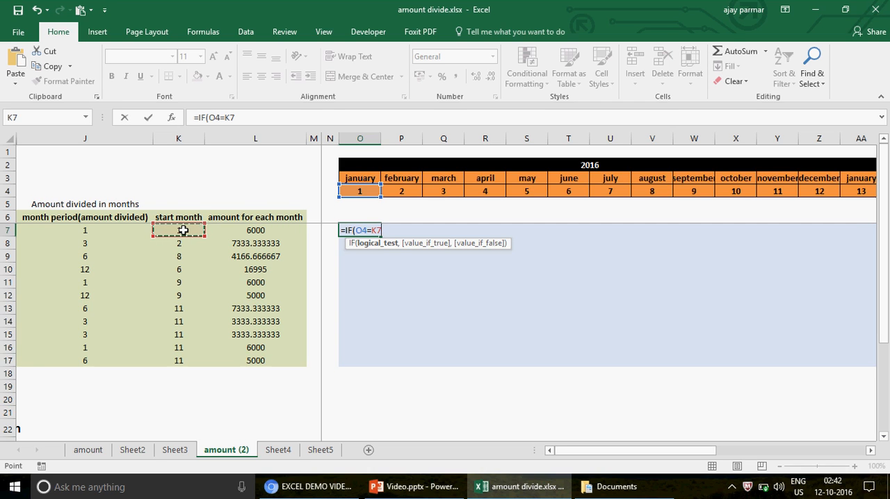
{"action": "type", "text": ","}
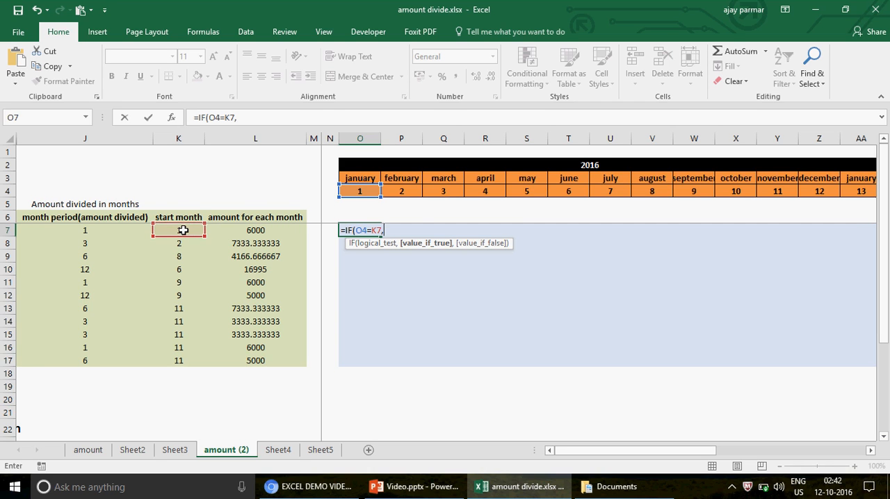
{"action": "left_click", "coordinate": [259, 230]}
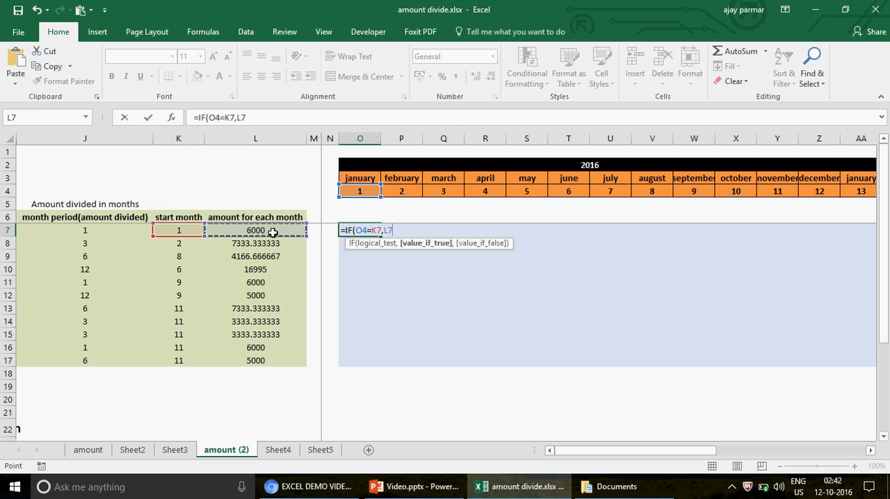
{"action": "type", "text": ","}
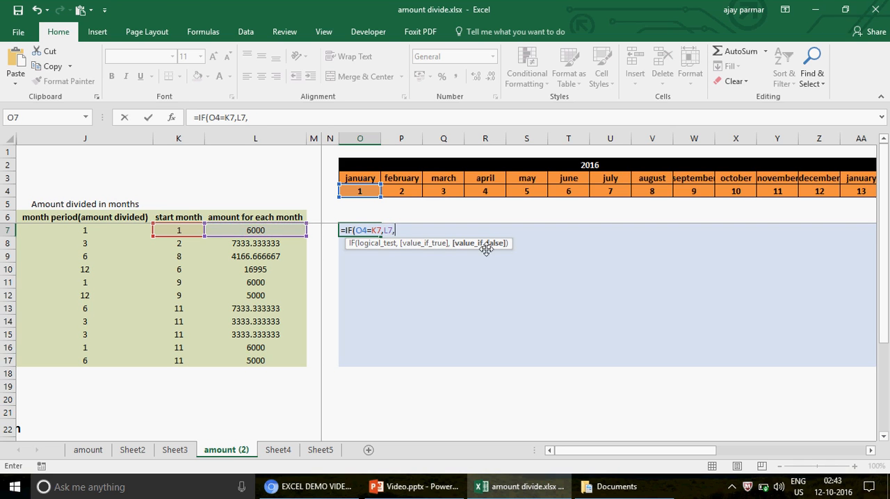
{"action": "type", "text": "\"\")"}
{"action": "key", "text": "ctrl+Return"}
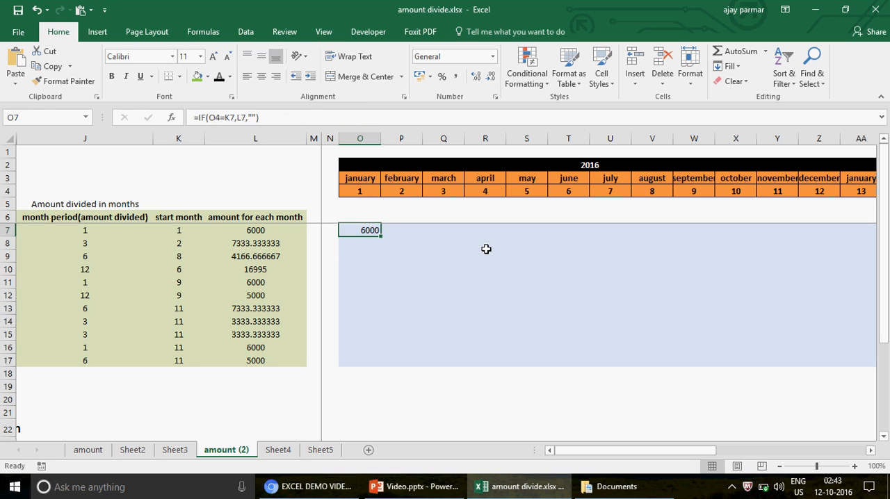
- Check the month number and start month that O7 compares, and set the month period in J7 to 3
{"action": "left_click", "coordinate": [355, 191]}
{"action": "left_click", "coordinate": [179, 232]}
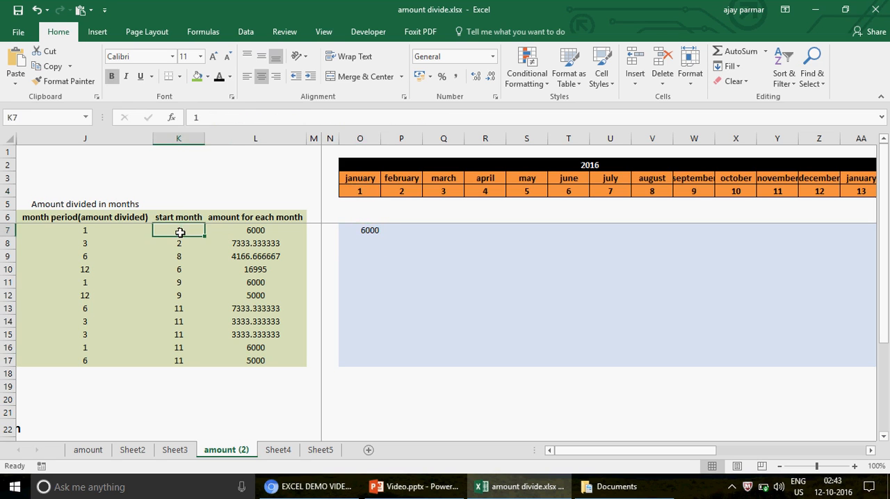
{"action": "left_click", "coordinate": [365, 230]}
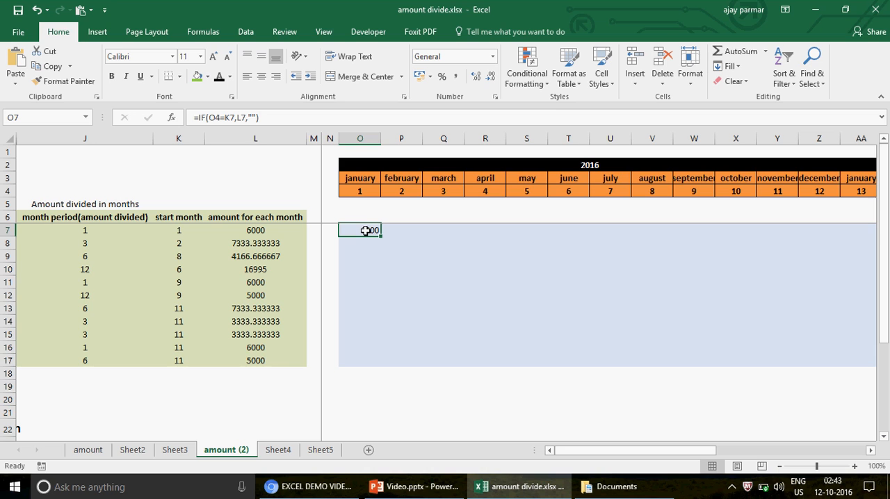
{"action": "left_click", "coordinate": [85, 228]}
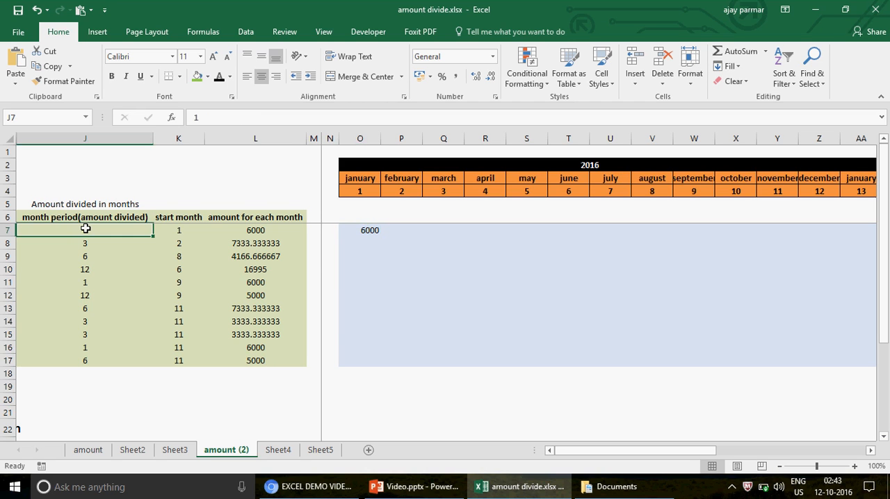
{"action": "type", "text": "3"}
{"action": "key", "text": "Return"}
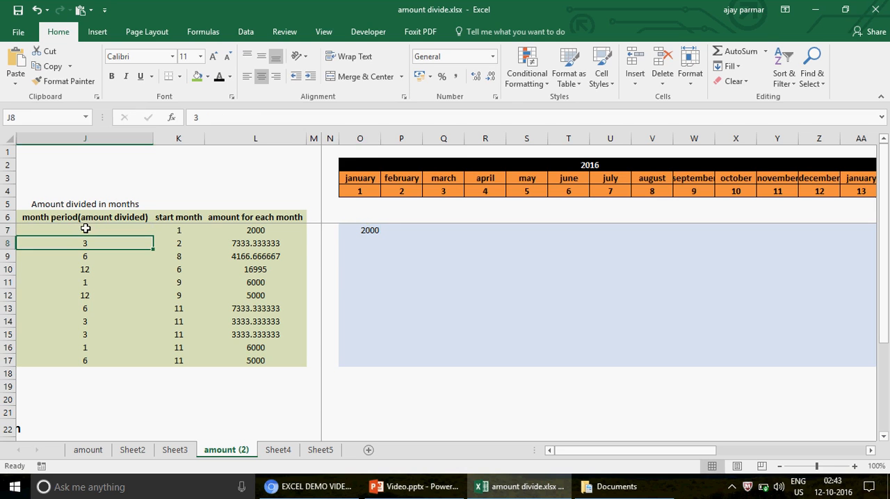
- In the O7 formula, lock the row of the month number and the column of the start month as O$4=$K7
{"action": "left_click", "coordinate": [374, 229]}
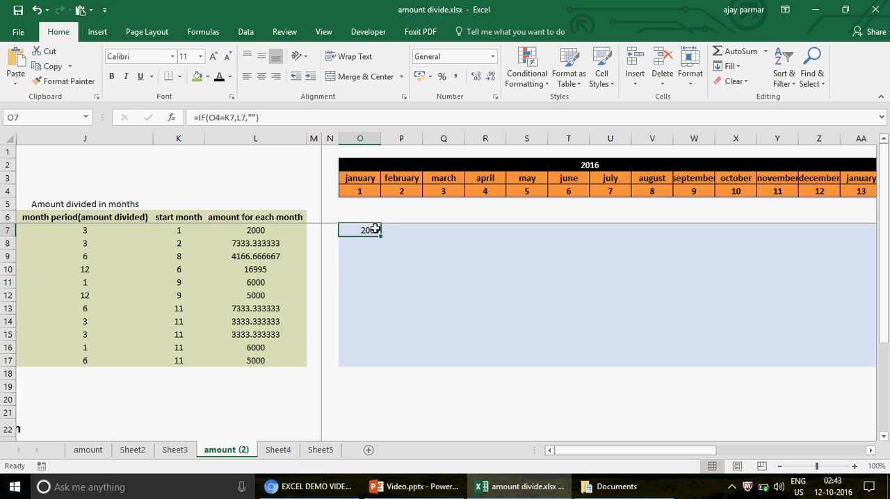
{"action": "left_click", "coordinate": [218, 119]}
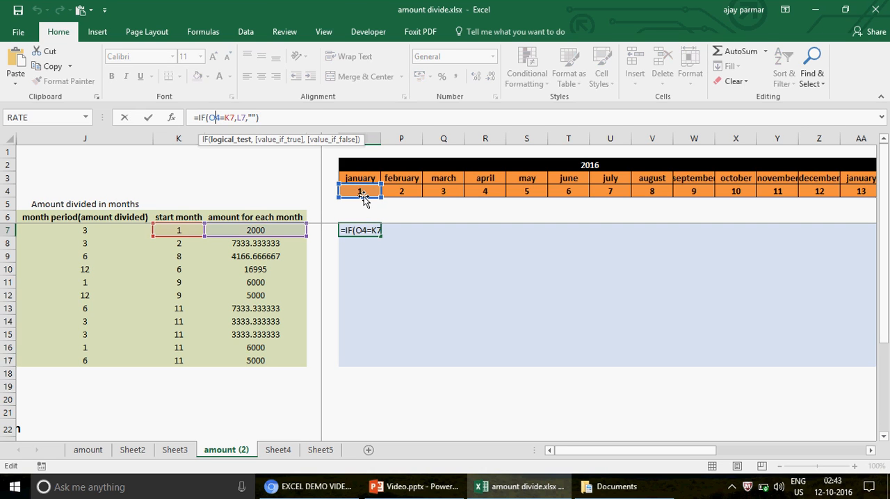
{"action": "key", "text": "F4"}
{"action": "key", "text": "F4"}
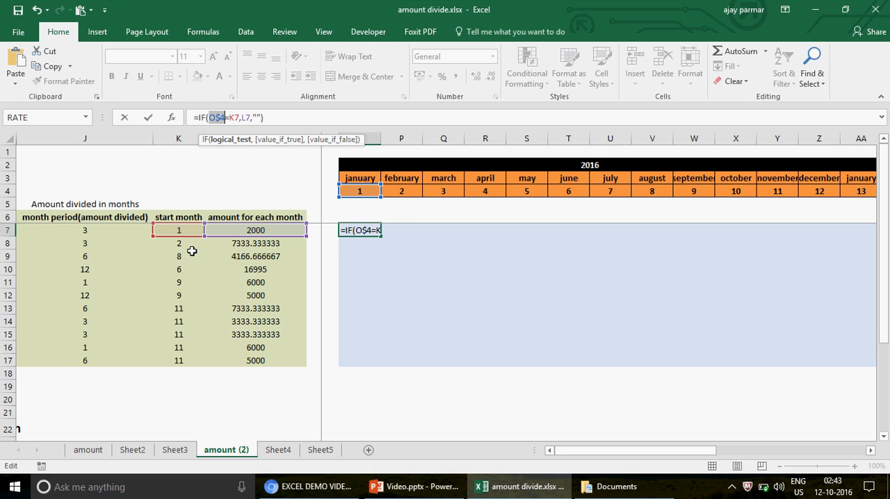
{"action": "left_click", "coordinate": [232, 118]}
{"action": "key", "text": "F4"}
{"action": "key", "text": "F4"}
{"action": "key", "text": "F4"}
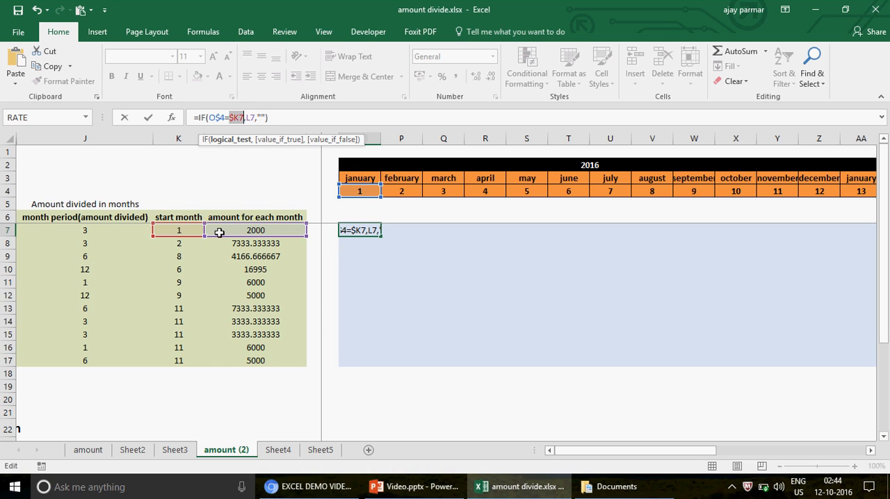
- Lock the column of the monthly amount reference in the O7 formula as $L7 and commit the formula
{"action": "left_click", "coordinate": [250, 117]}
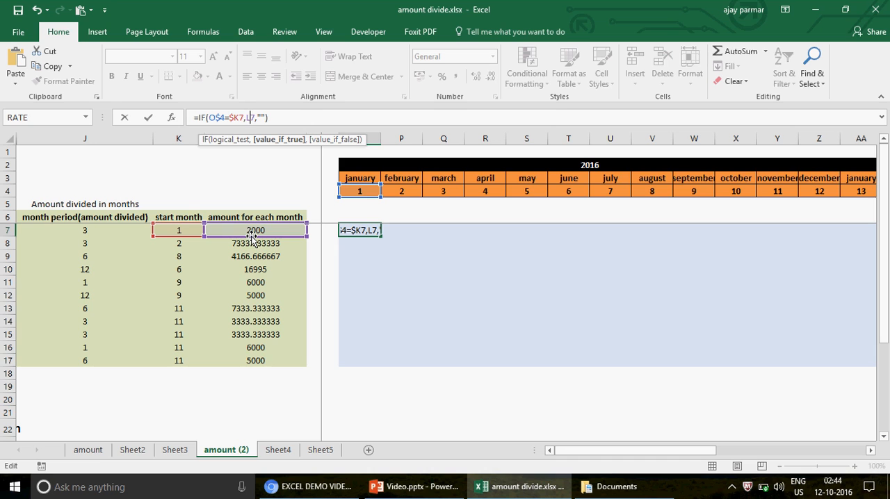
{"action": "key", "text": "F4"}
{"action": "key", "text": "F4"}
{"action": "key", "text": "F4"}
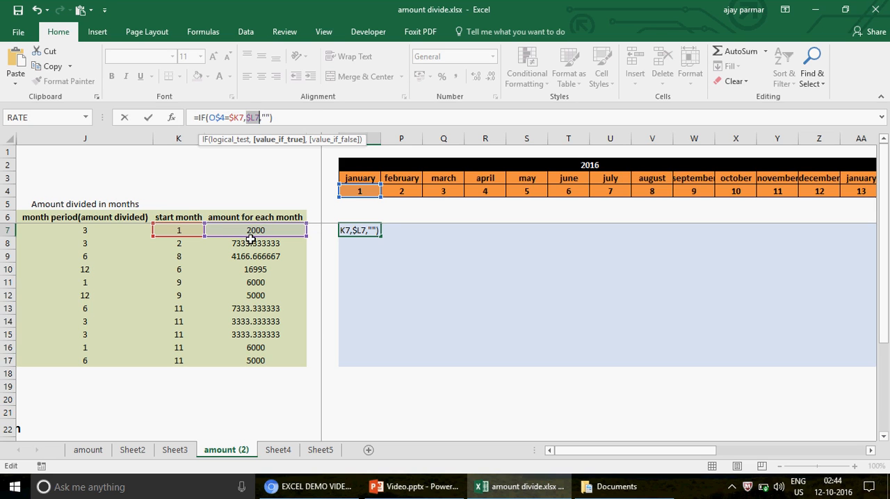
{"action": "key", "text": "Return"}
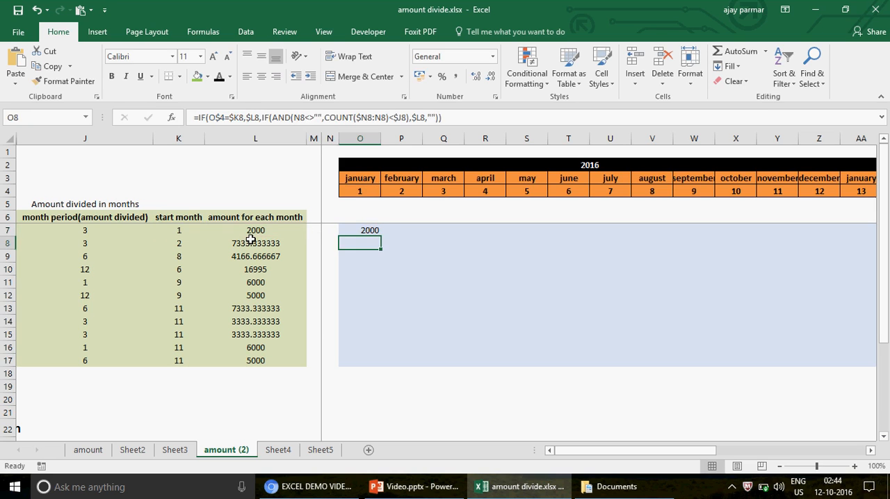
- Fill the O7 formula into the February cell P7 and inspect its references and value-if-false argument
{"action": "key", "text": "Up"}
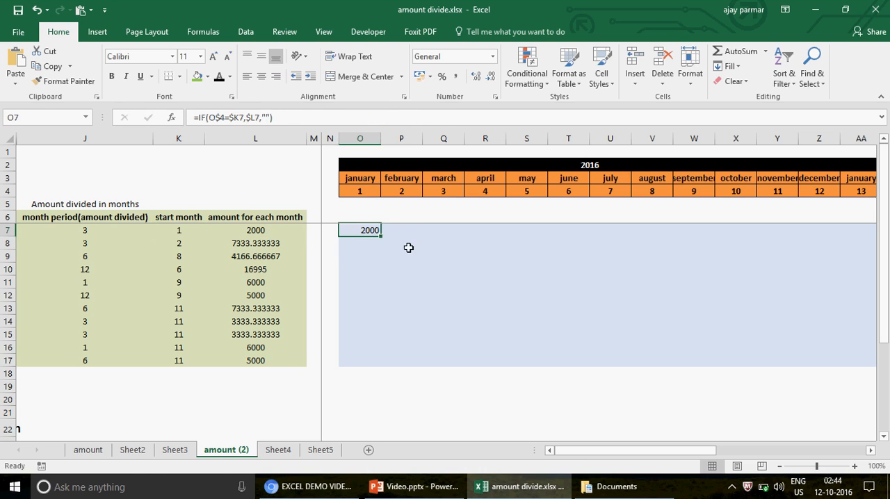
{"action": "left_click_drag", "start_coordinate": [385, 238], "coordinate": [418, 234]}
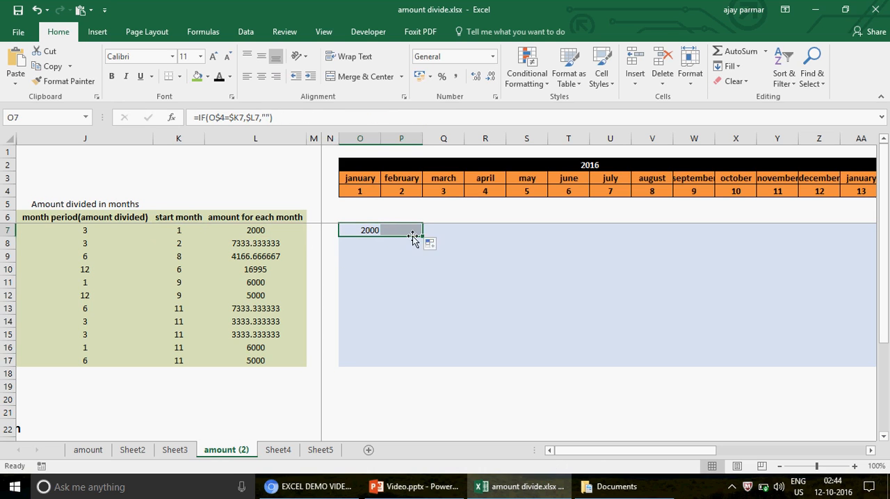
{"action": "left_click", "coordinate": [409, 229]}
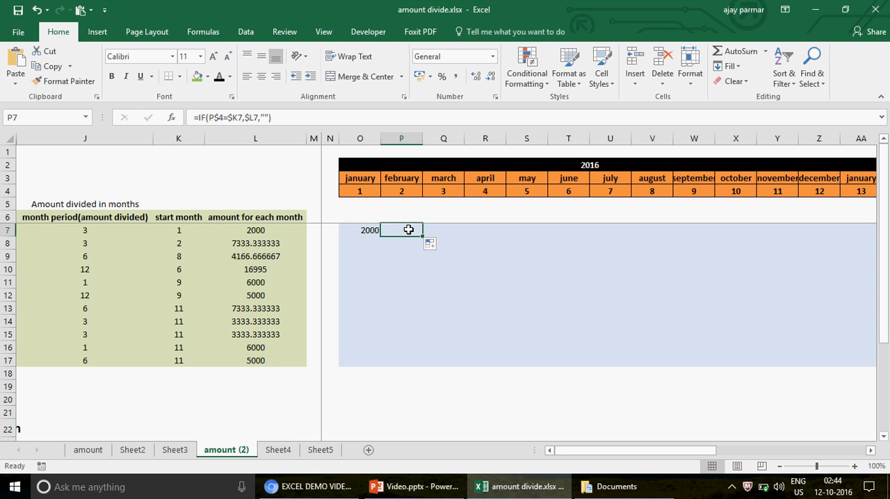
{"action": "double_click", "coordinate": [409, 230]}
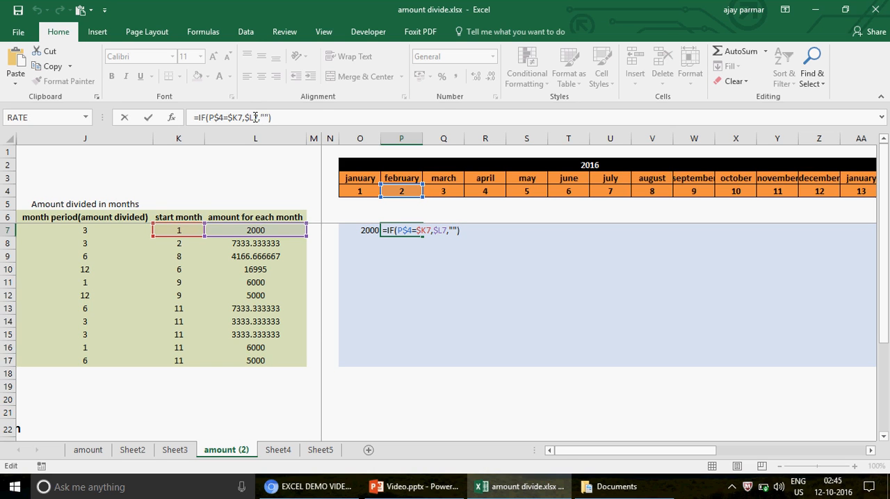
{"action": "left_click", "coordinate": [254, 118]}
{"action": "left_click", "coordinate": [266, 117]}
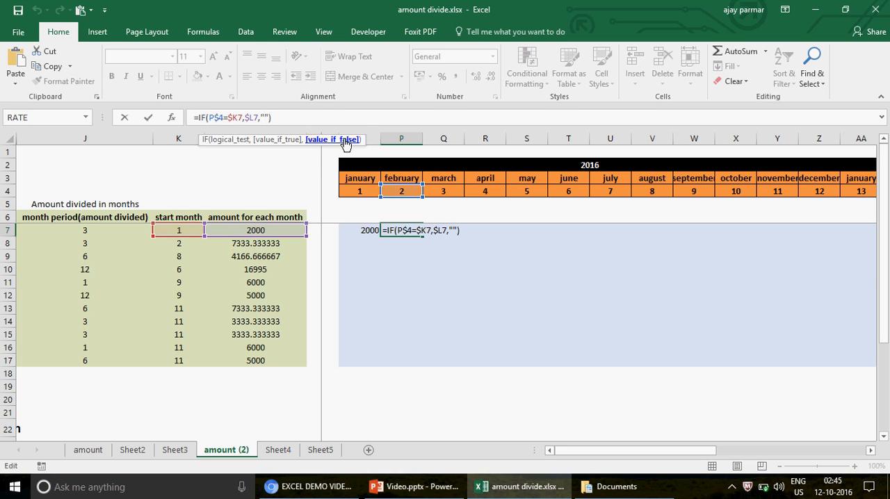
{"action": "key", "text": "ctrl+Return"}
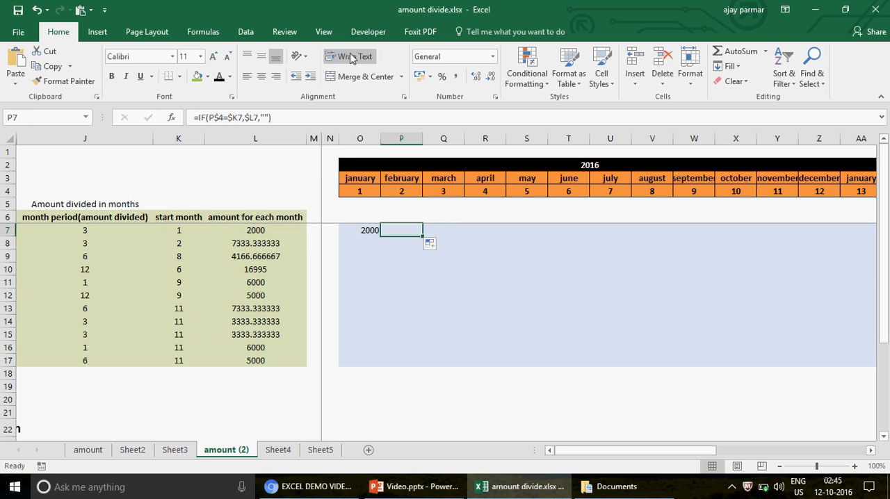
{"action": "left_click", "coordinate": [296, 35]}
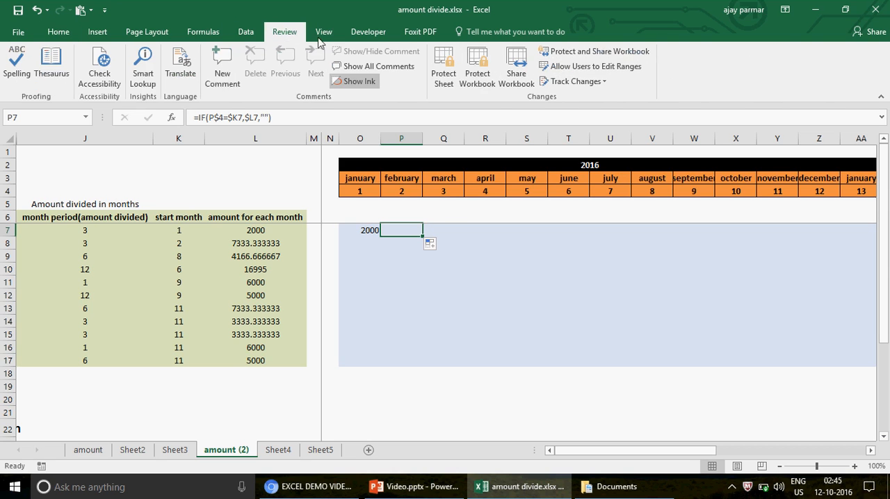
- Evaluate the IF formula in February cell P7 step by step through to its result, then close the evaluation
{"action": "left_click", "coordinate": [199, 33]}
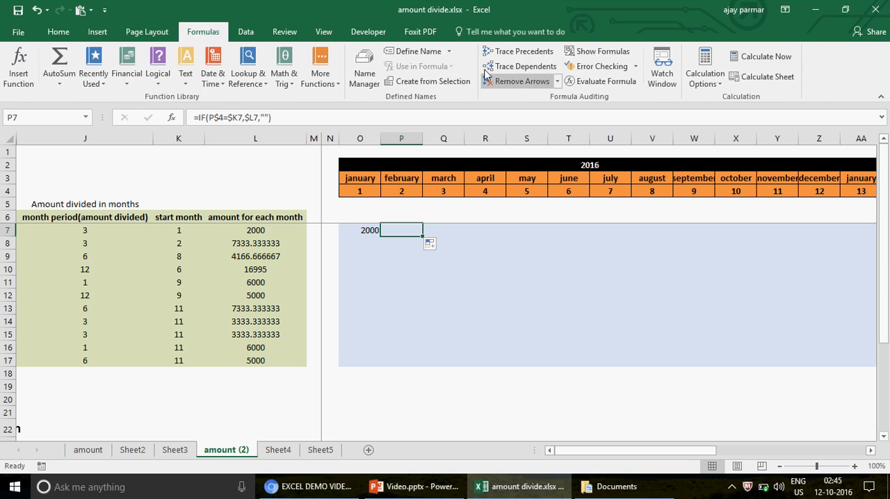
{"action": "left_click", "coordinate": [595, 84]}
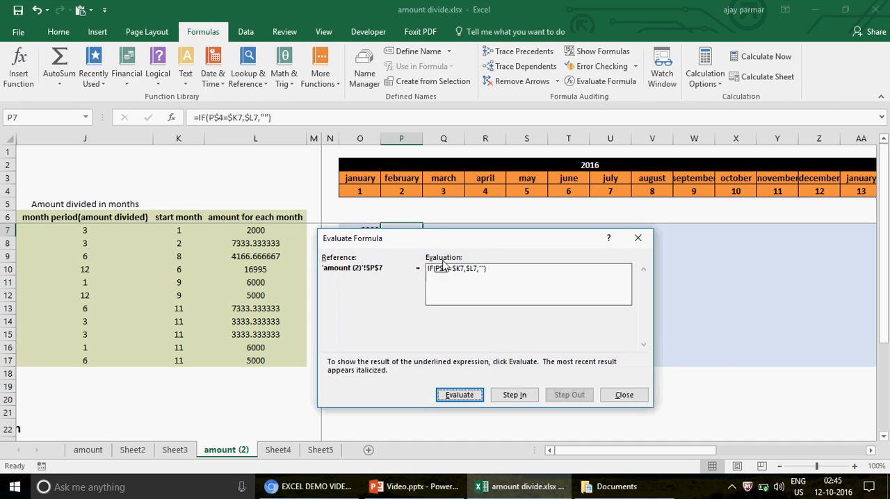
{"action": "left_click_drag", "start_coordinate": [493, 241], "coordinate": [688, 204]}
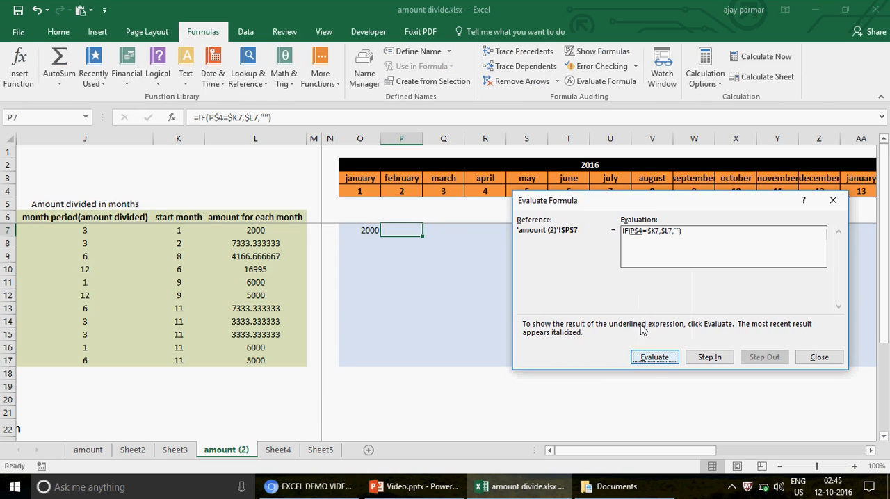
{"action": "left_click", "coordinate": [657, 358]}
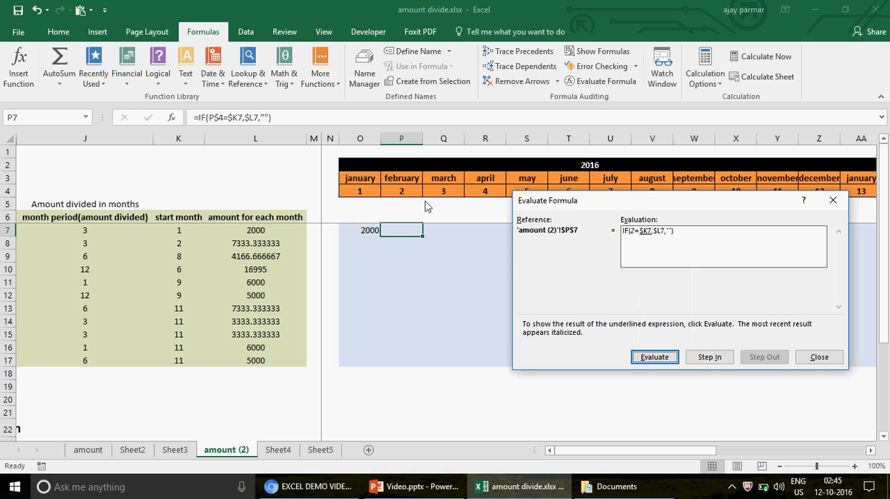
{"action": "left_click", "coordinate": [652, 363]}
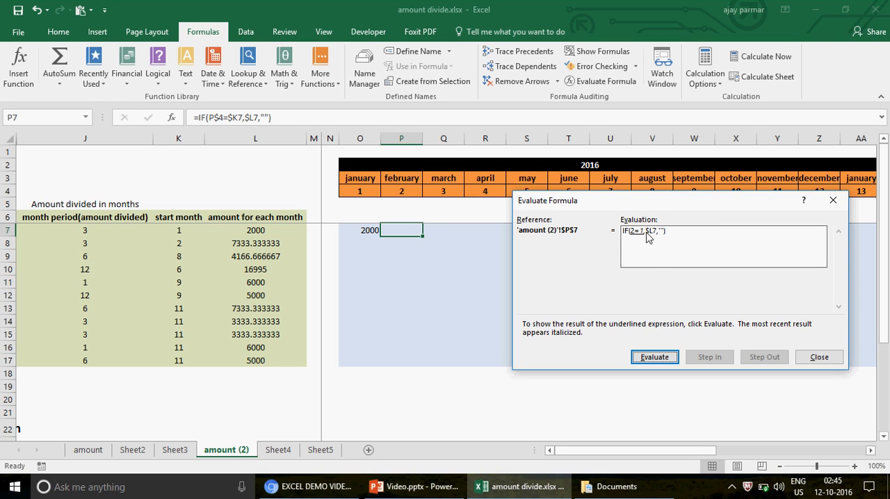
{"action": "left_click", "coordinate": [660, 356]}
{"action": "left_click", "coordinate": [657, 360]}
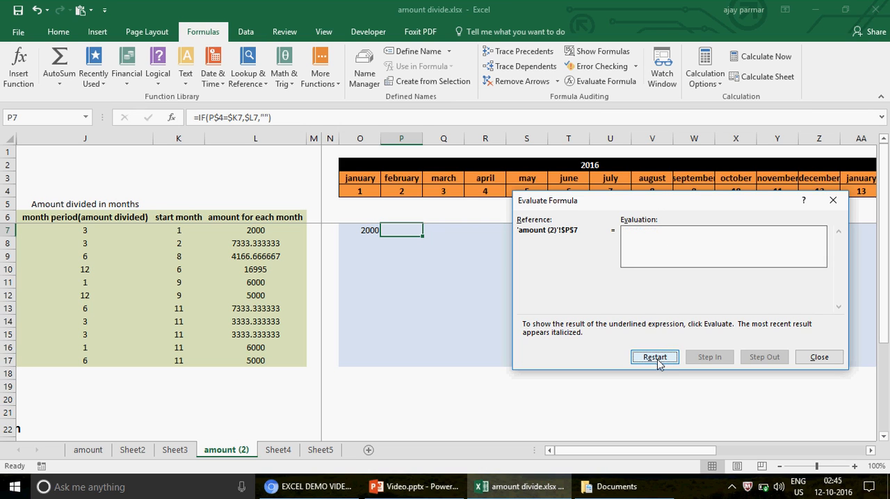
{"action": "left_click", "coordinate": [818, 357]}
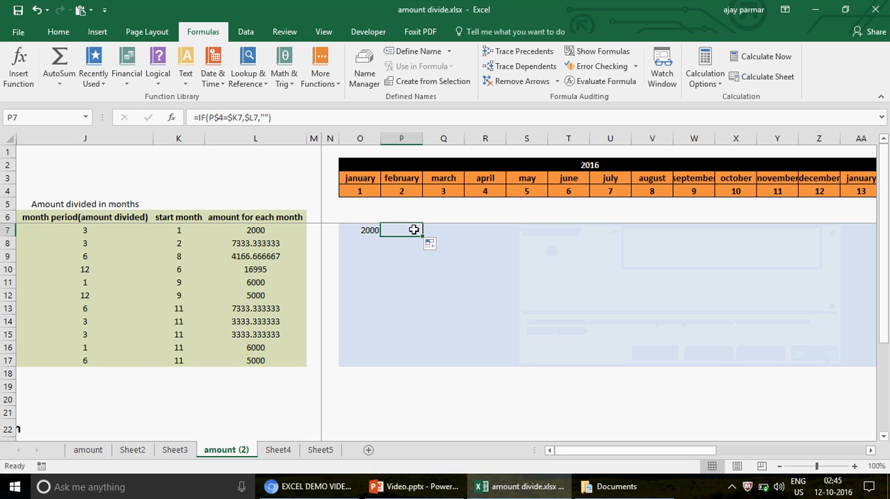
- Check the month period and start month in row 7, and clear the formula from February cell P7
{"action": "left_click", "coordinate": [85, 229]}
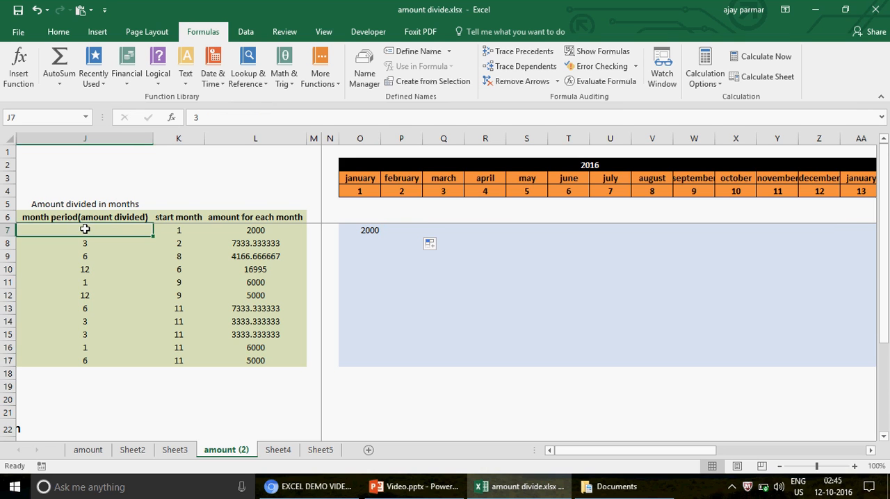
{"action": "left_click", "coordinate": [180, 228]}
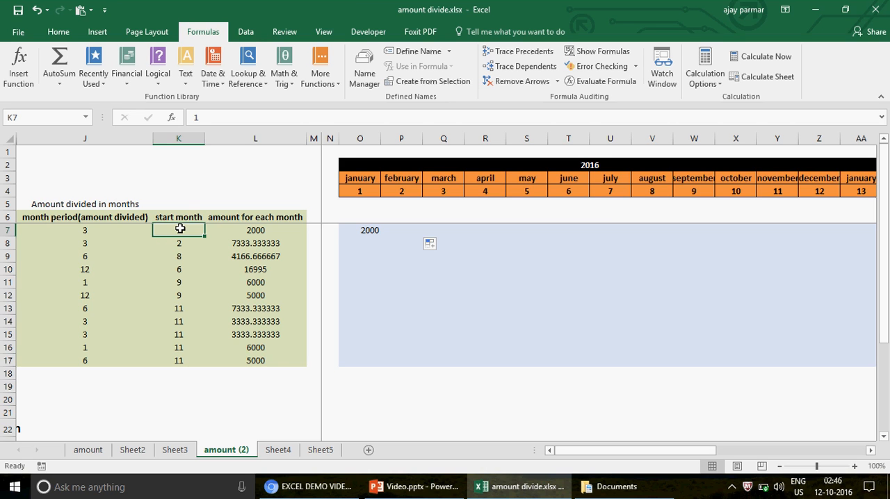
{"action": "left_click", "coordinate": [396, 230]}
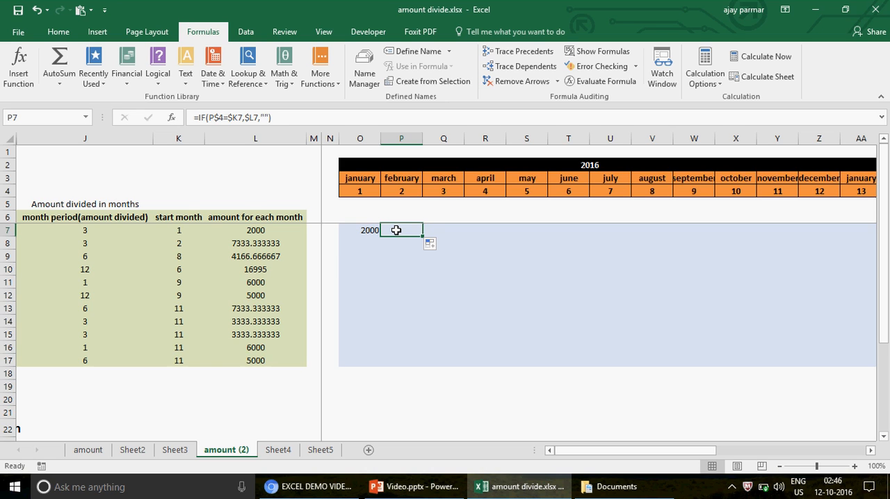
{"action": "key", "text": "Delete"}
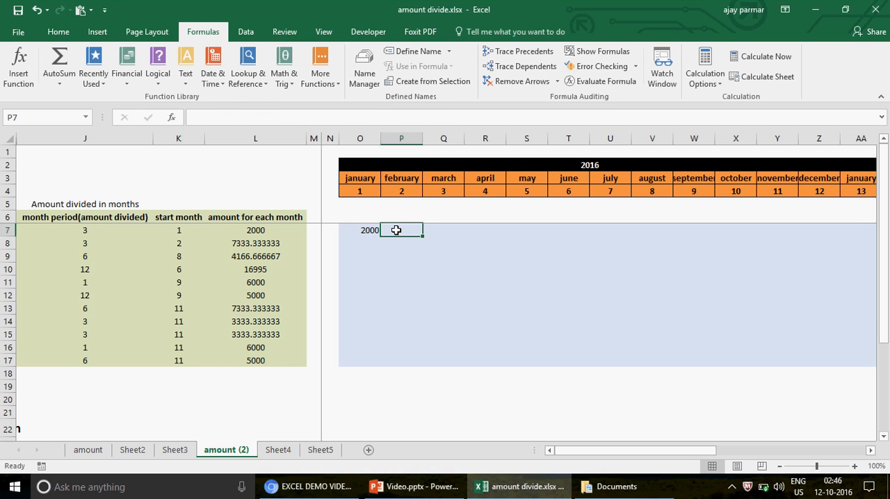
- Review the references in the O7 formula and fill it across into February cell P7
{"action": "left_click", "coordinate": [353, 230]}
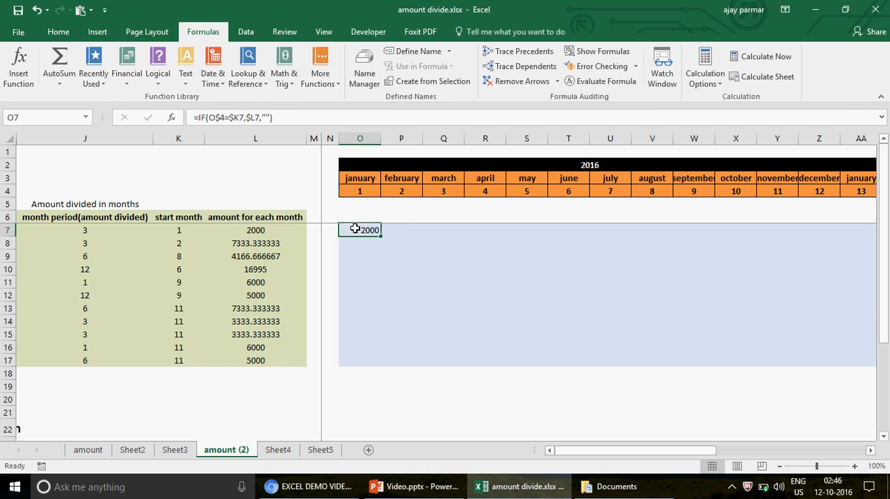
{"action": "left_click", "coordinate": [226, 116]}
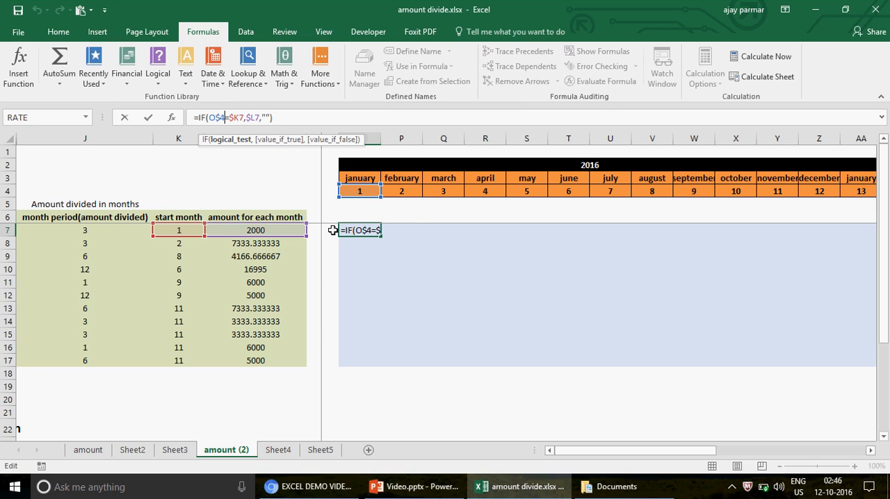
{"action": "key", "text": "ctrl+Return"}
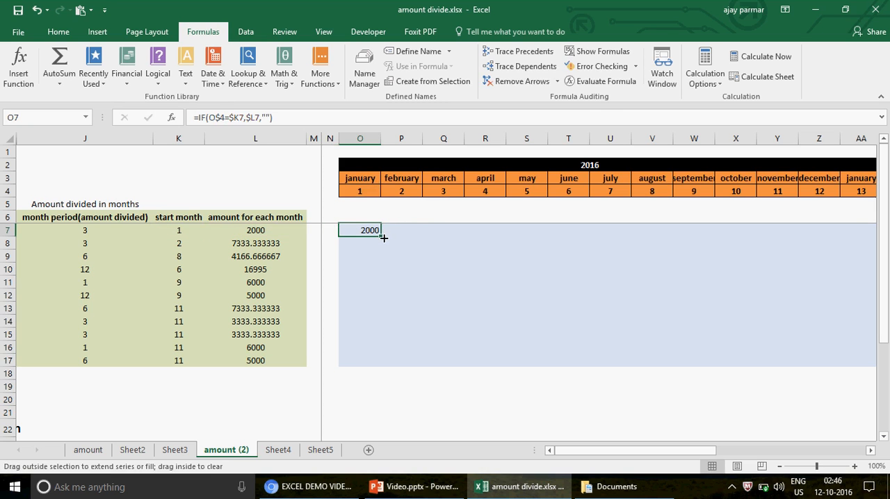
{"action": "left_click_drag", "start_coordinate": [382, 237], "coordinate": [410, 233]}
{"action": "left_click", "coordinate": [410, 230]}
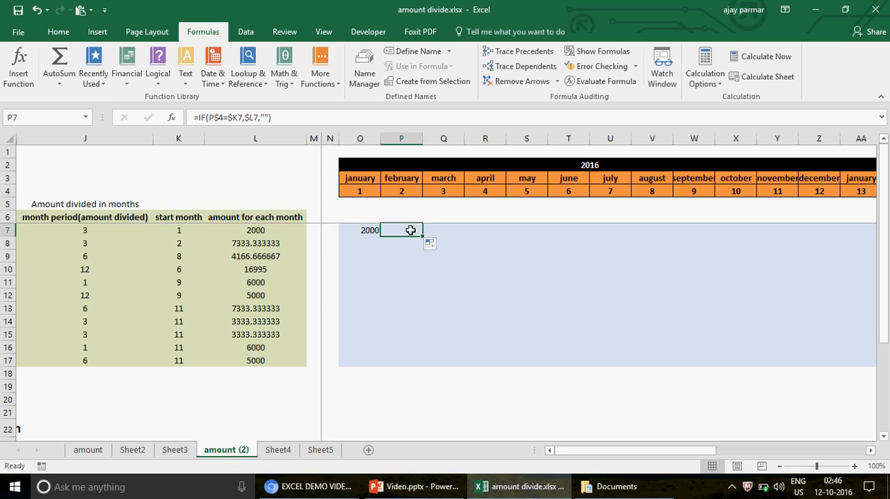
- Remove the empty-text value-if-false argument and the closing bracket from the IF formula in February cell P7
{"action": "left_click", "coordinate": [85, 230]}
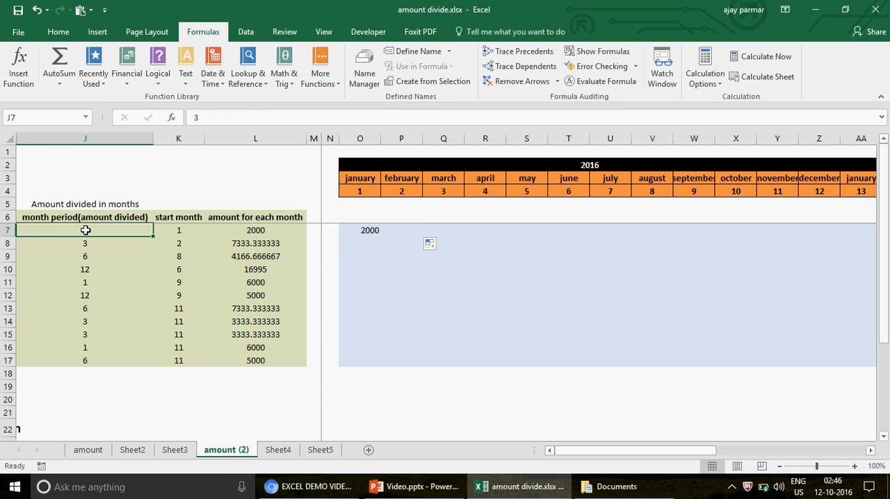
{"action": "left_click", "coordinate": [404, 231]}
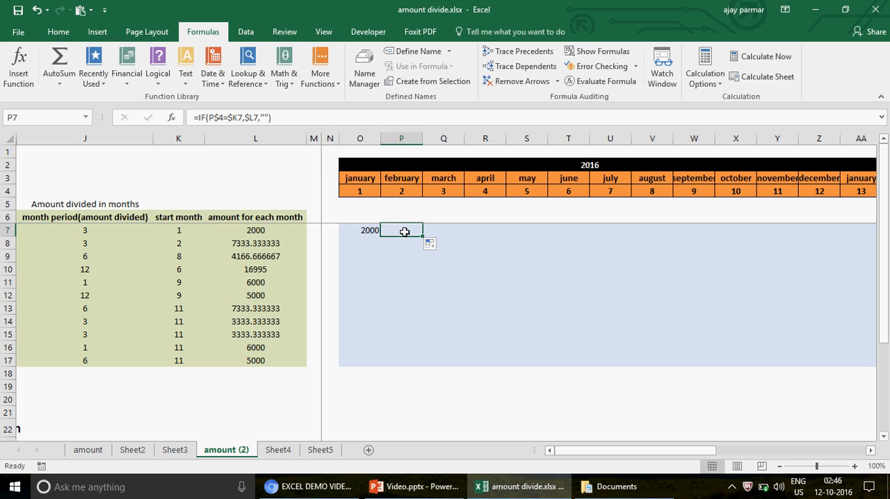
{"action": "left_click", "coordinate": [281, 120]}
{"action": "key", "text": "BackSpace"}
{"action": "key", "text": "BackSpace"}
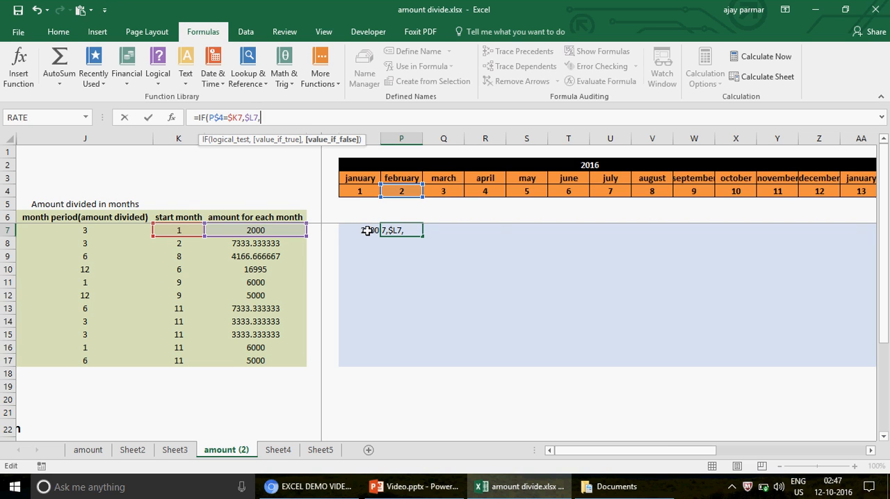
- Discard the unfinished edit in P7, compare the O7 and P7 formulas, and fill the O7 formula across into P7 again
{"action": "key", "text": "Escape"}
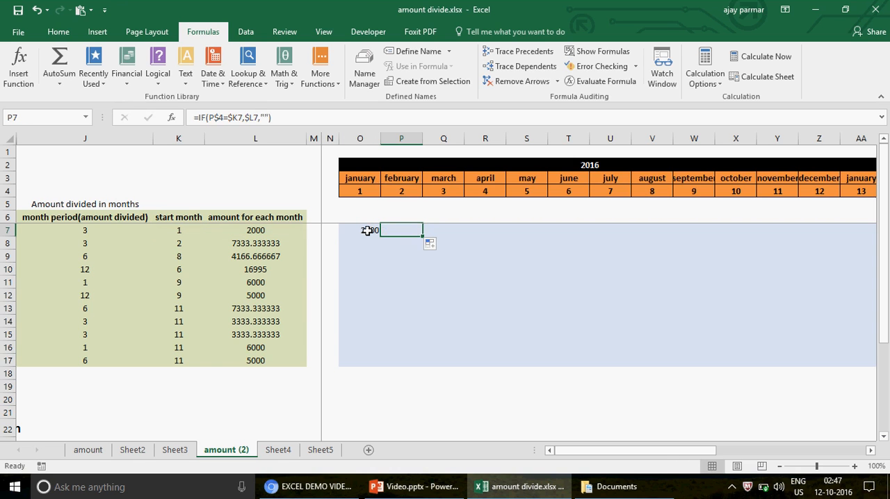
{"action": "left_click", "coordinate": [367, 230]}
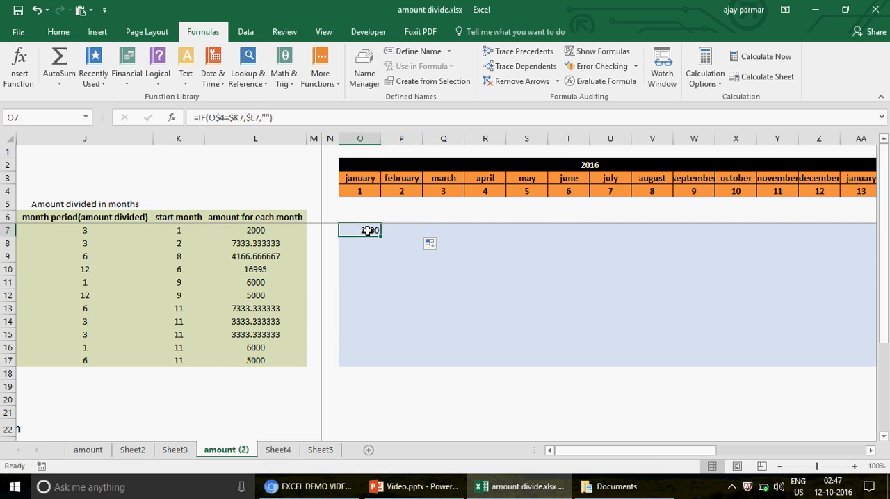
{"action": "left_click", "coordinate": [408, 230]}
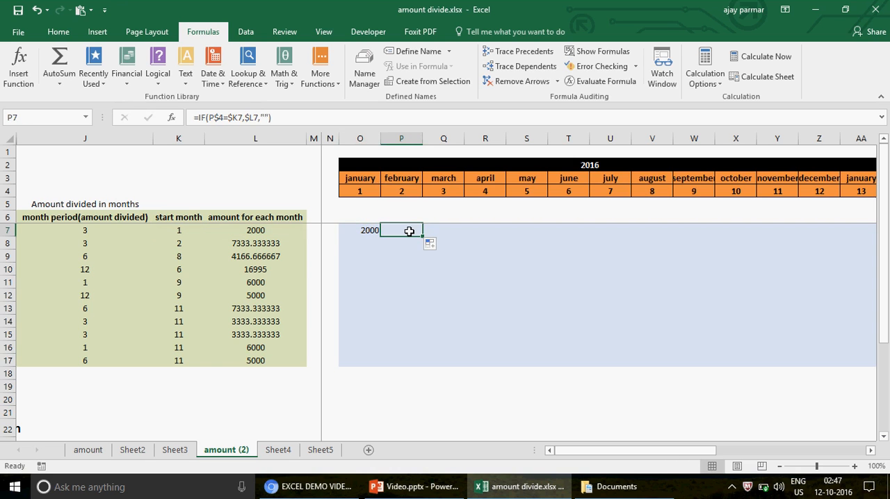
{"action": "left_click", "coordinate": [364, 230]}
{"action": "left_click_drag", "start_coordinate": [382, 238], "coordinate": [417, 239]}
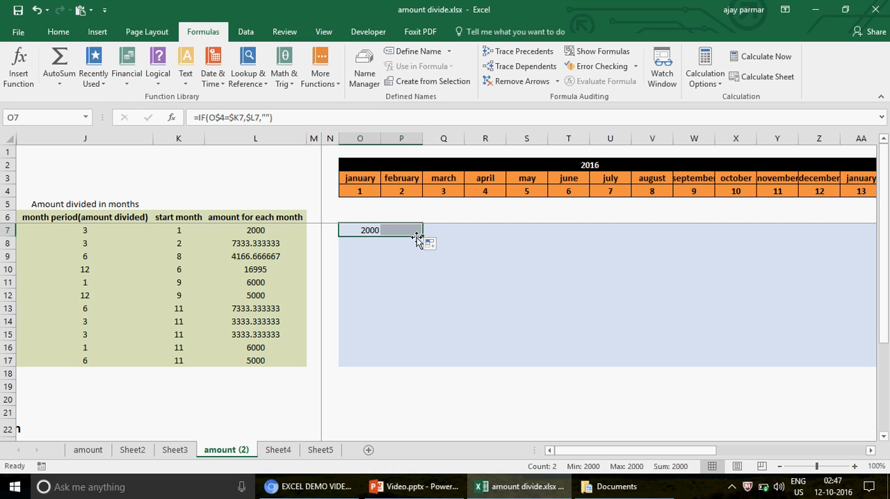
{"action": "left_click", "coordinate": [413, 231]}
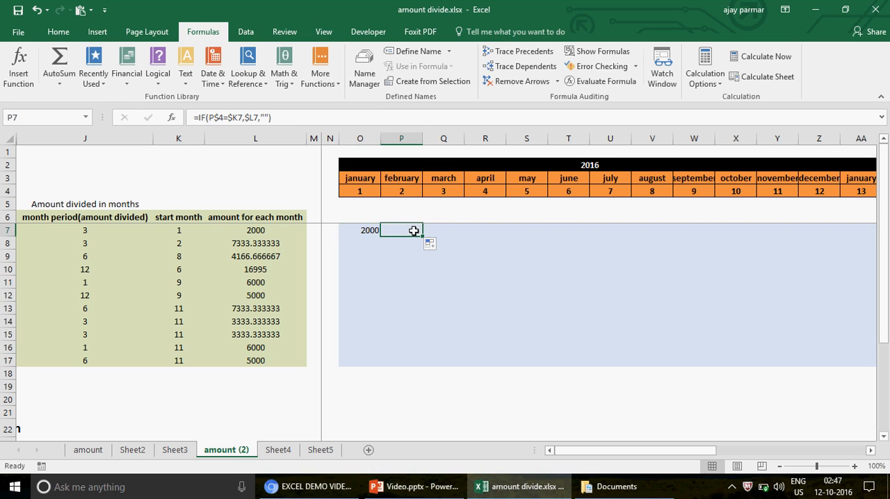
- Replace the empty-text value-if-false argument in the P7 formula with the start of a nested IF holding an AND test
{"action": "left_click", "coordinate": [287, 118]}
{"action": "key", "text": "BackSpace"}
{"action": "key", "text": "BackSpace"}
{"action": "key", "text": "BackSpace"}
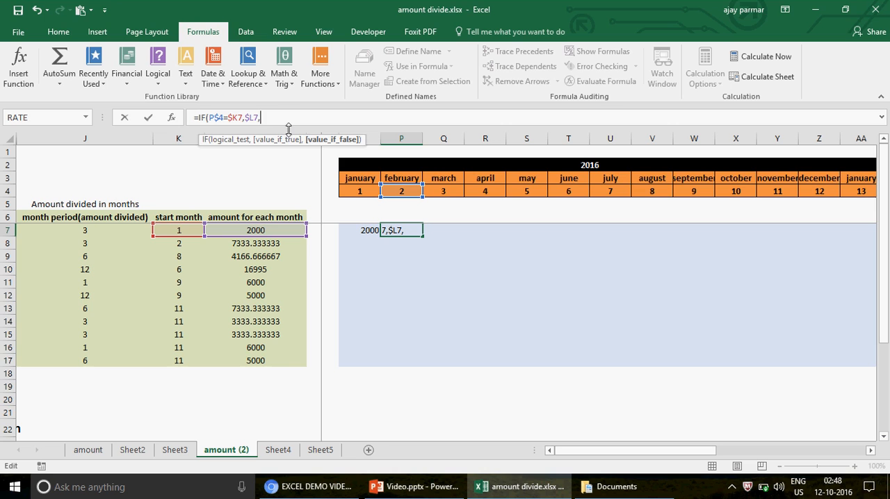
{"action": "type", "text": "IF("}
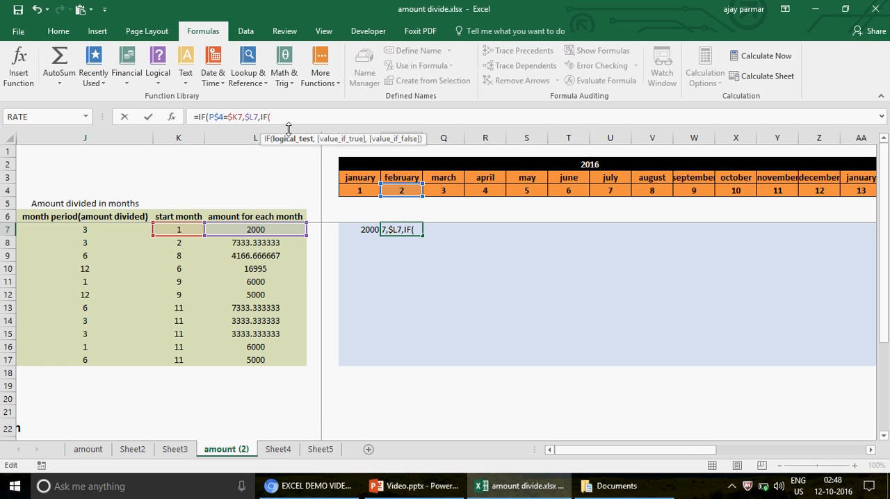
{"action": "type", "text": "AND("}
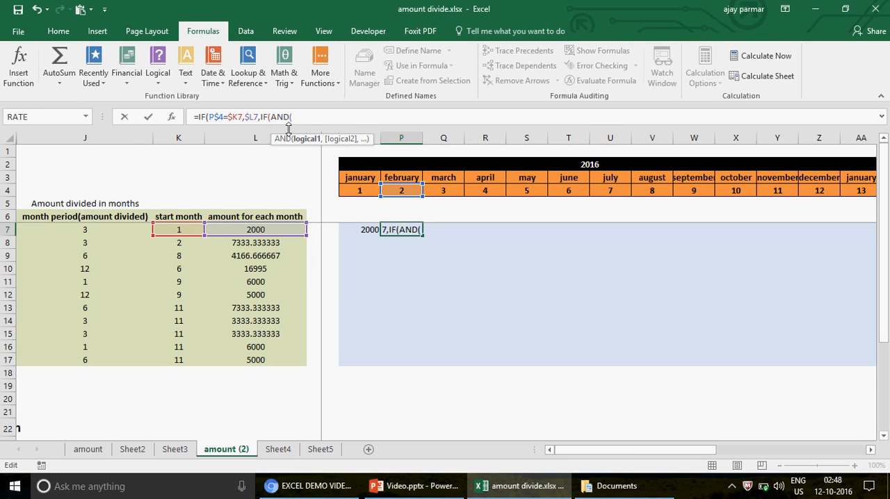
- Enter O7<>"" as the first AND condition, requiring the January cell not to be empty
{"action": "left_click", "coordinate": [360, 230]}
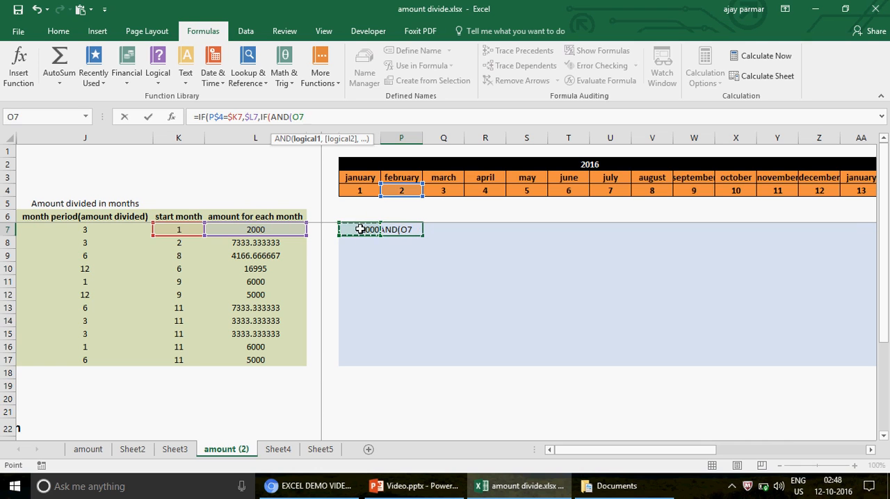
{"action": "type", "text": "<>\""}
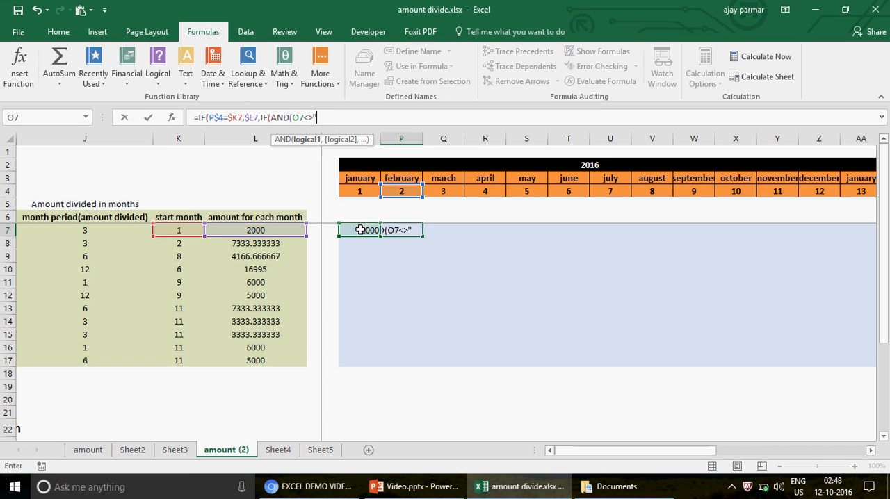
{"action": "type", "text": "\""}
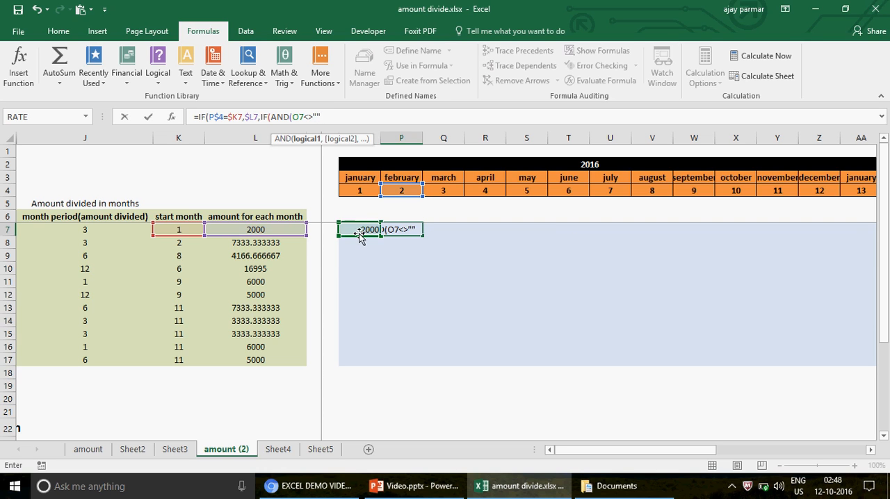
{"action": "type", "text": ","}
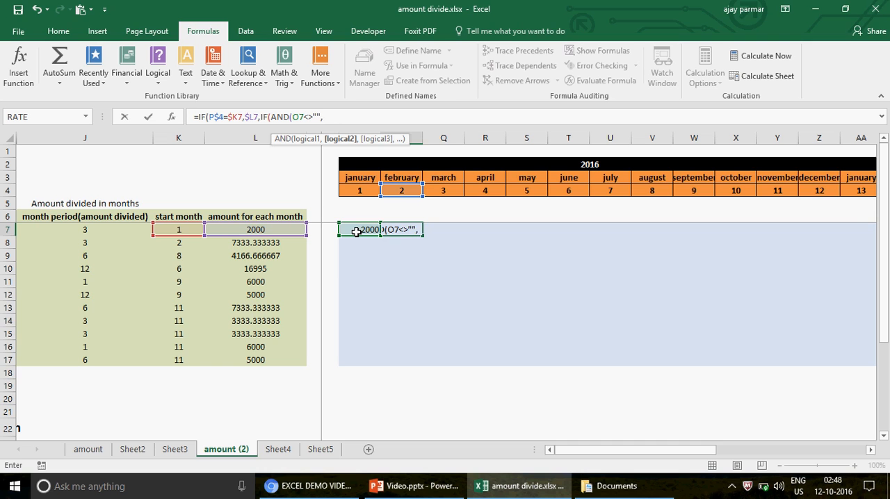
{"action": "type", "text": "COU"}
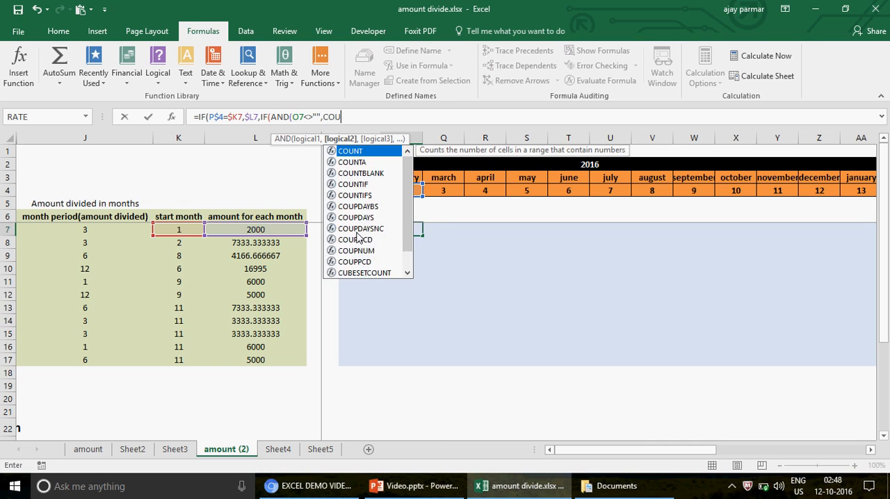
{"action": "type", "text": "NT("}
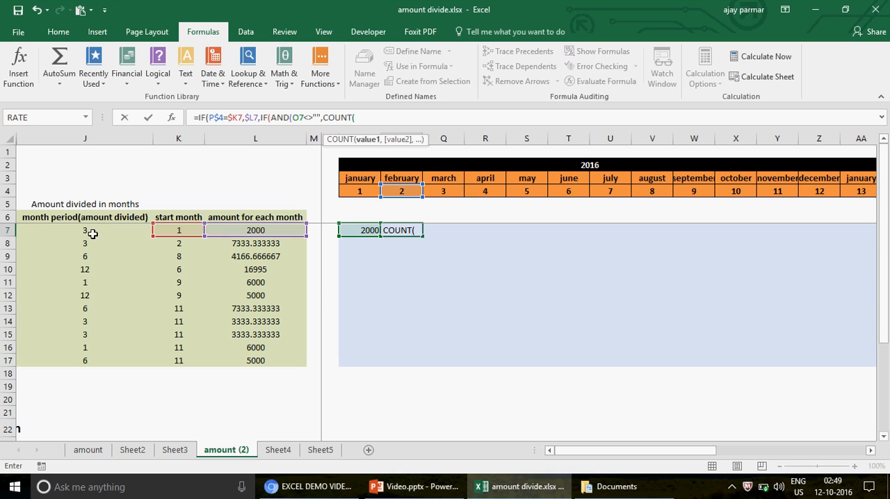
- Begin the second AND condition with a COUNT over the range O7:O7
{"action": "left_click", "coordinate": [351, 230]}
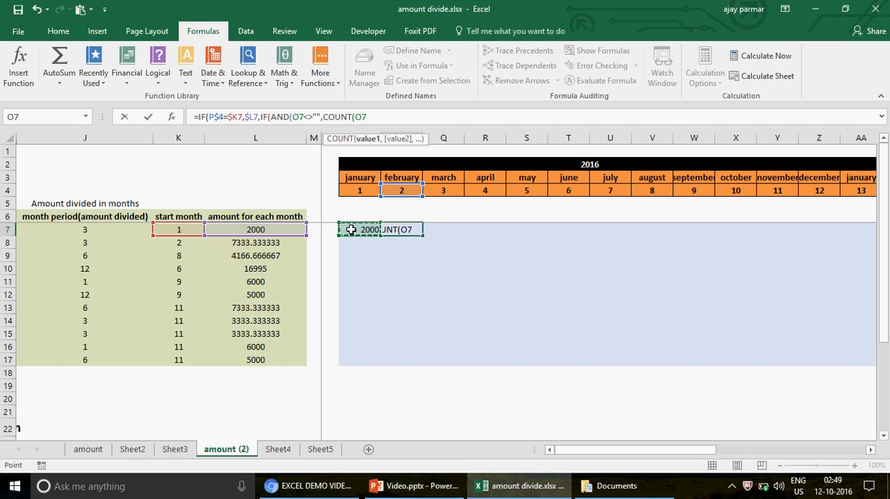
{"action": "key", "text": "F8"}
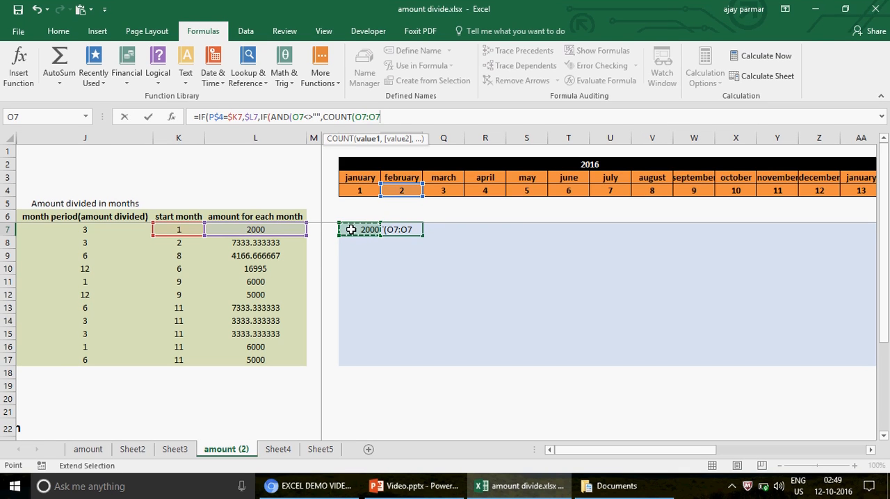
{"action": "type", "text": ")"}
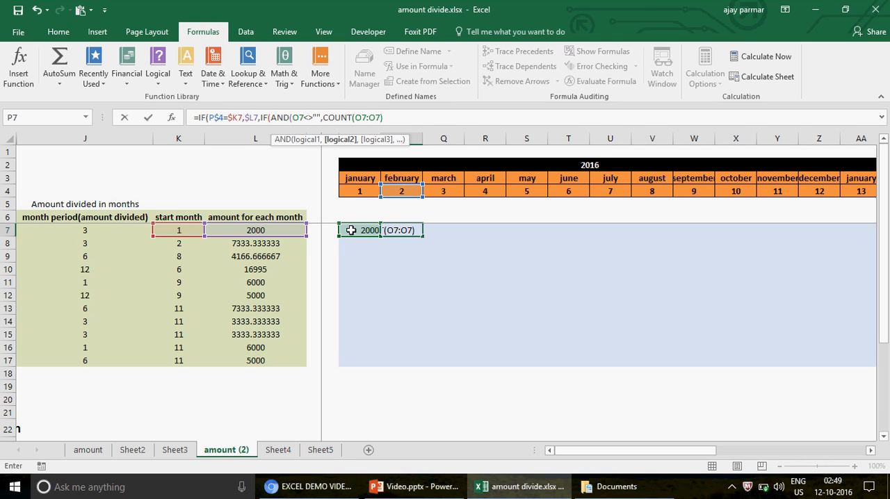
- Complete the second AND condition by requiring the count to be less than the month period in J7
{"action": "type", "text": "<="}
{"action": "left_click", "coordinate": [84, 230]}
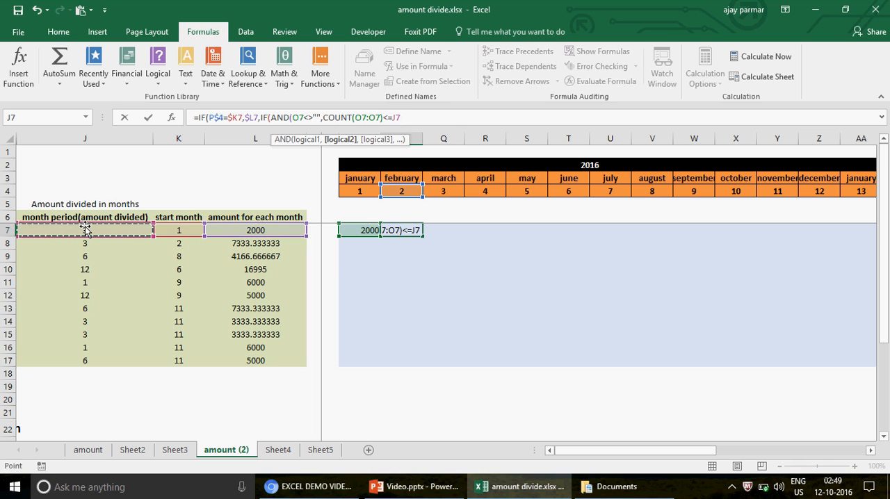
{"action": "key", "text": "BackSpace"}
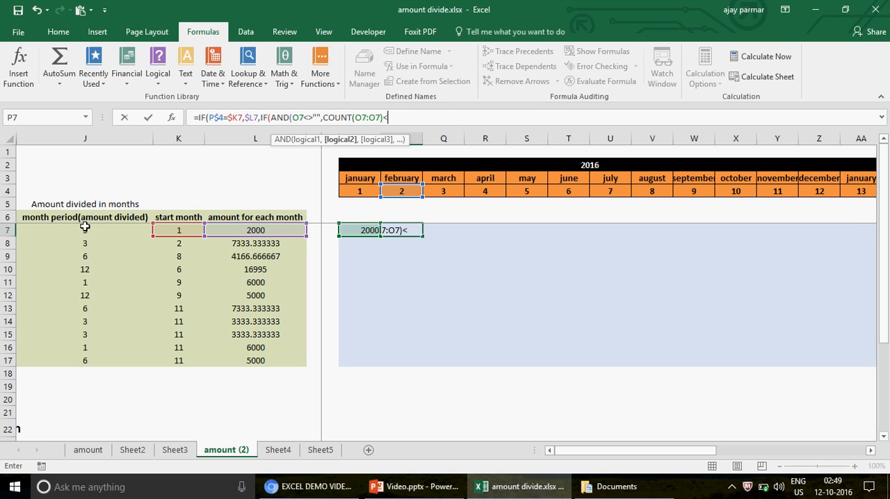
{"action": "left_click", "coordinate": [74, 228]}
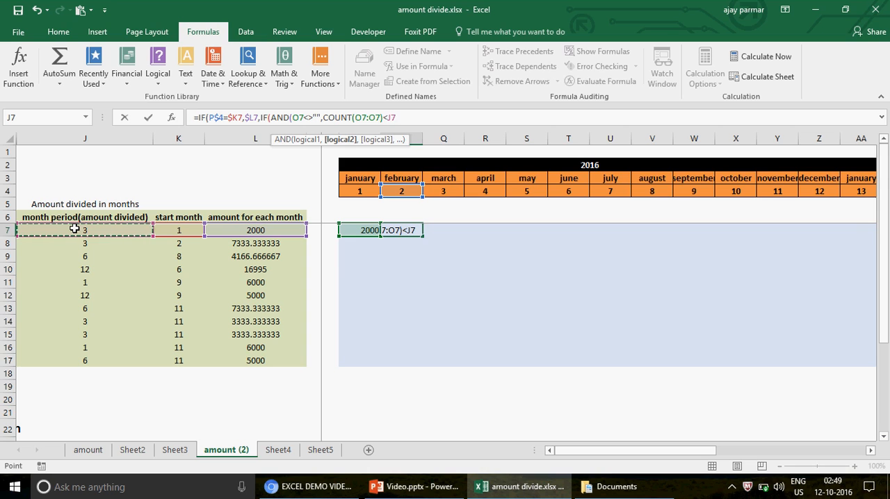
{"action": "type", "text": ","}
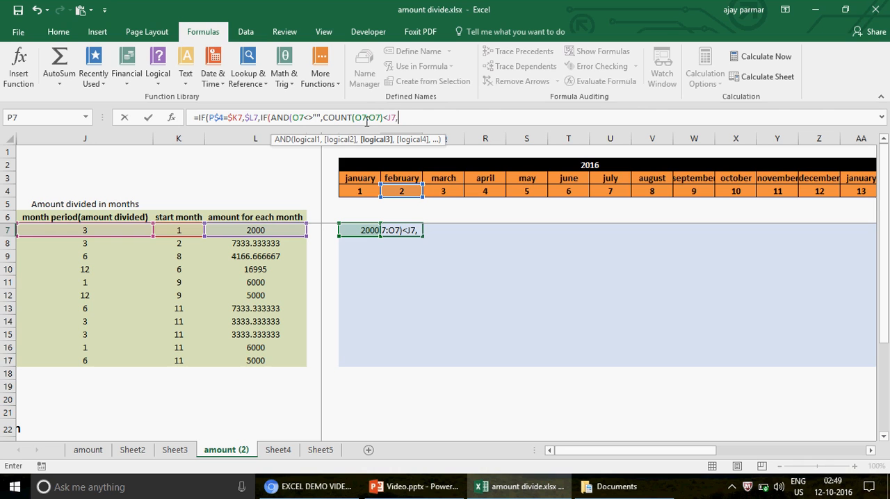
- Add the monthly amount $L7, with its column locked, as the nested IF's value if true and close the AND test before it
{"action": "left_click", "coordinate": [267, 230]}
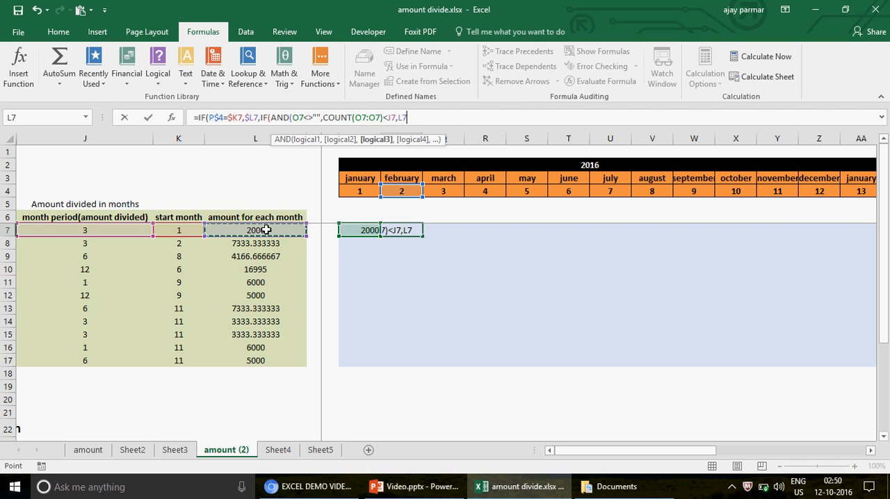
{"action": "key", "text": "F4"}
{"action": "key", "text": "F4"}
{"action": "key", "text": "F4"}
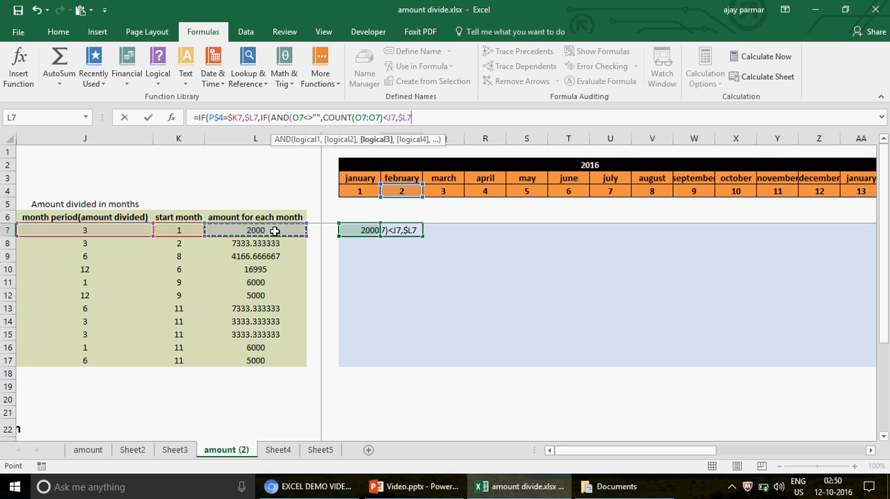
{"action": "left_click", "coordinate": [398, 118]}
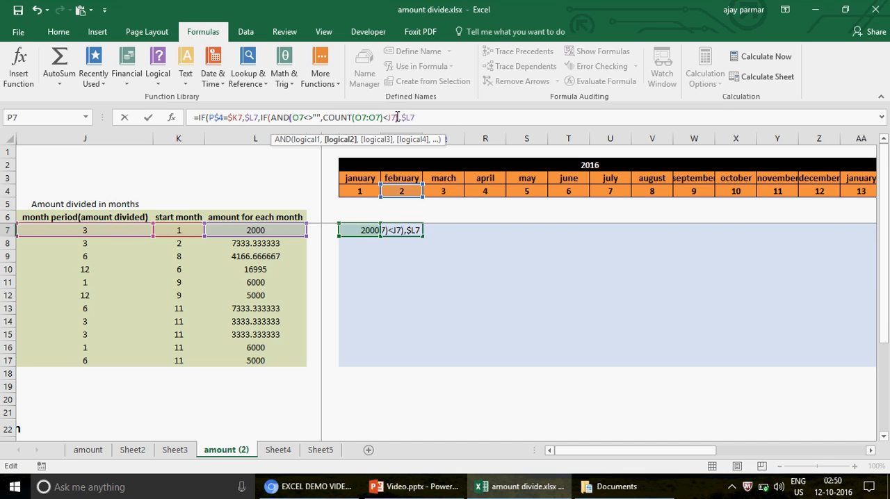
{"action": "type", "text": ")"}
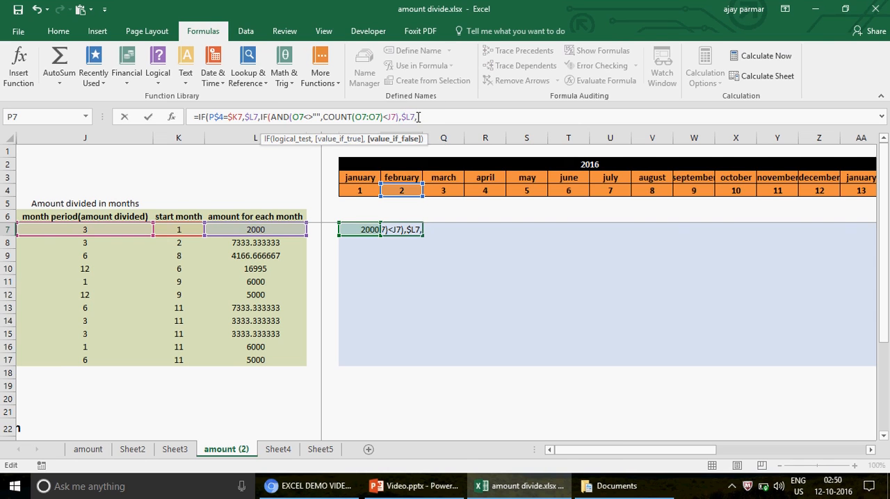
- Set empty text as the nested IF's value if false, close both IF functions and enter the formula in P7
{"action": "type", "text": "\"\""}
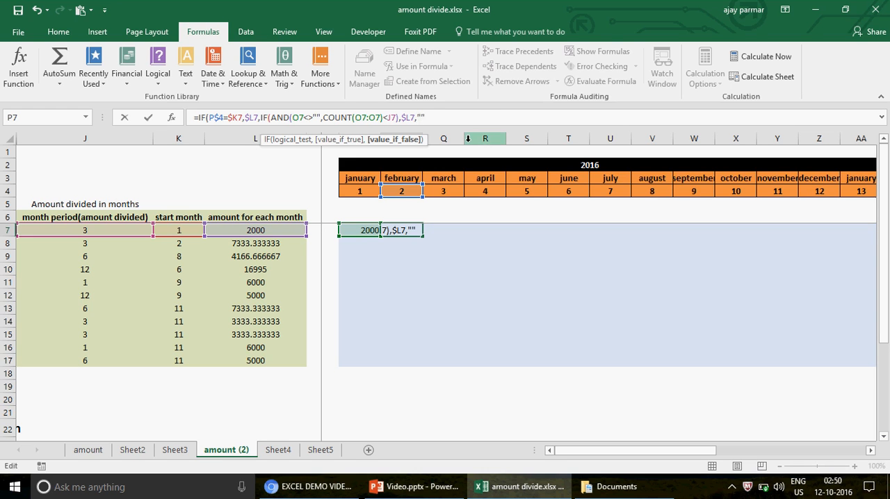
{"action": "type", "text": "))"}
{"action": "key", "text": "Return"}
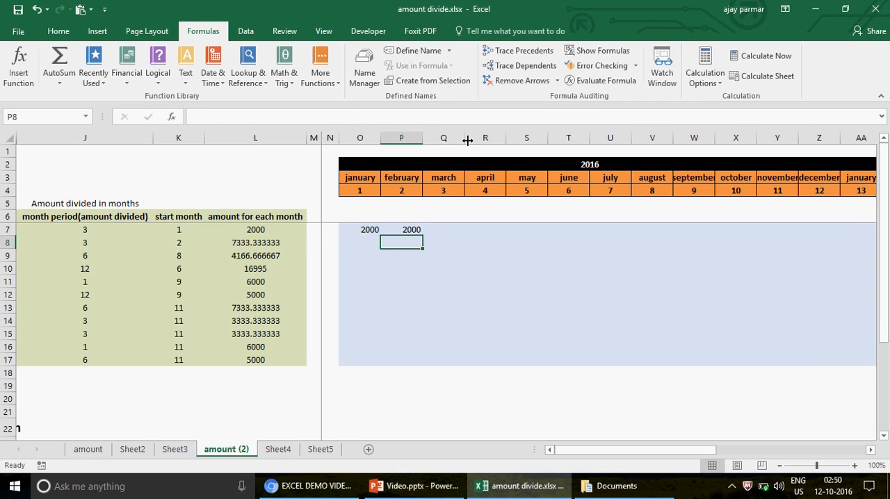
- Fill the February formula from P7 across into March cell Q7 and check the references in the copied formula
{"action": "key", "text": "Up"}
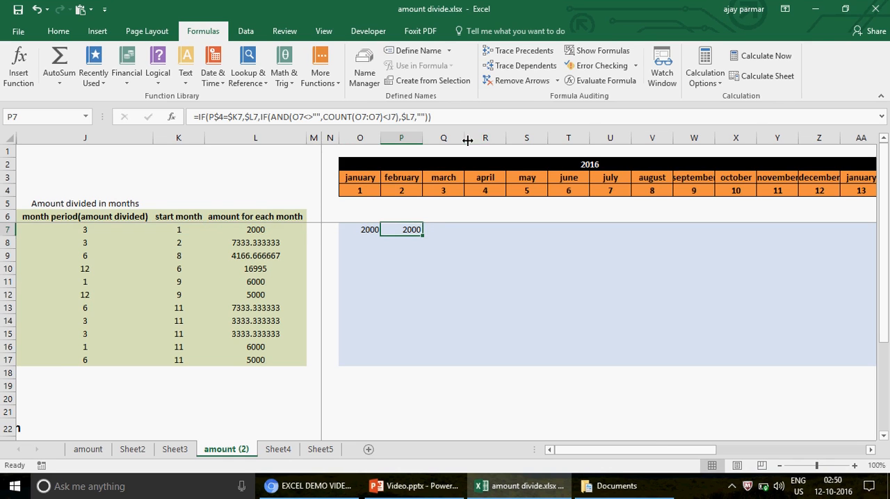
{"action": "left_click_drag", "start_coordinate": [423, 236], "coordinate": [443, 233]}
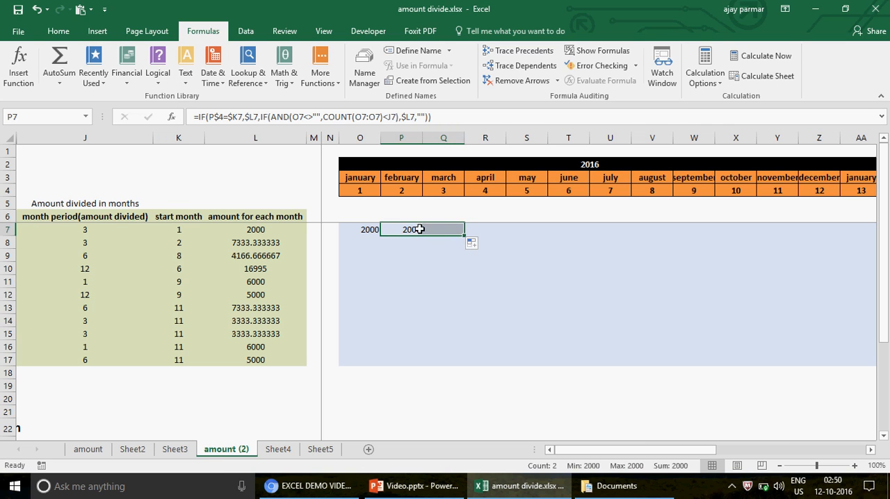
{"action": "left_click", "coordinate": [417, 230]}
{"action": "left_click", "coordinate": [433, 231]}
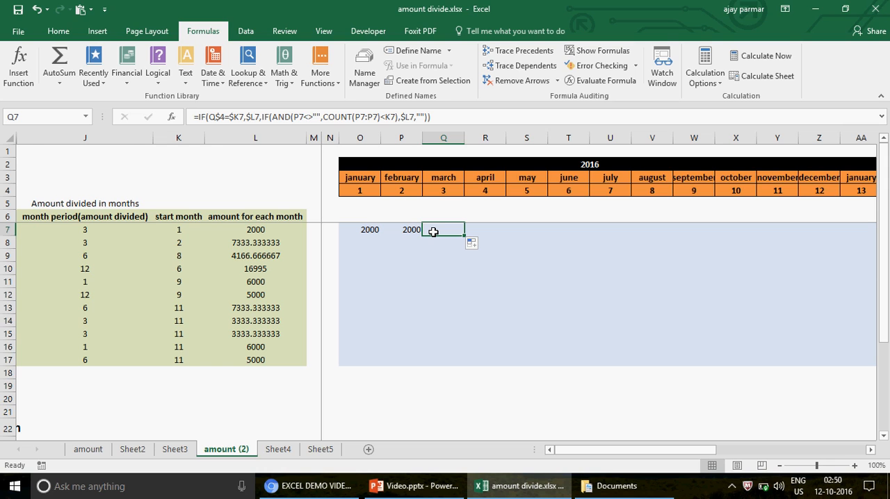
- Examine how the partly locked range works in the SUM formula of cell E6 on Sheet5
{"action": "left_click", "coordinate": [322, 450]}
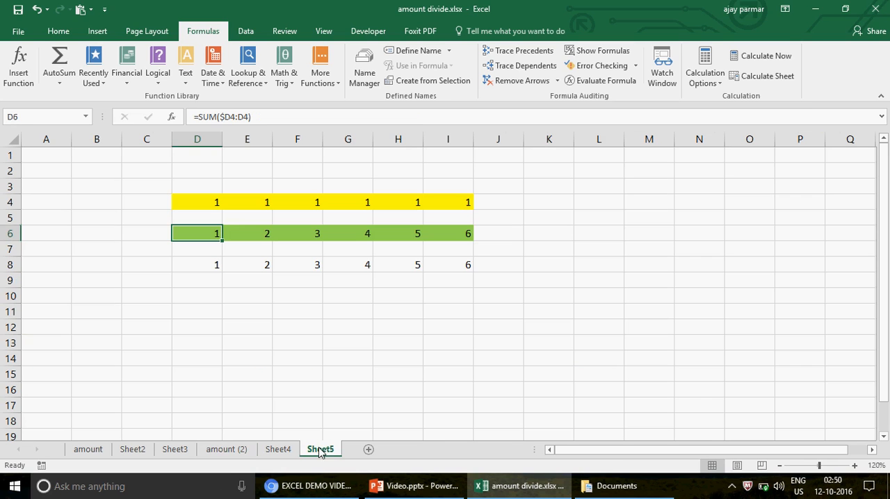
{"action": "left_click", "coordinate": [257, 237]}
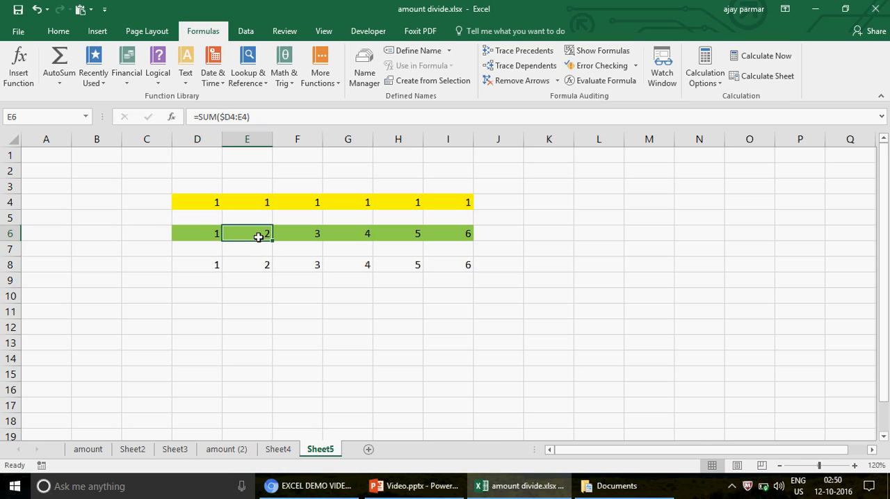
{"action": "double_click", "coordinate": [258, 237]}
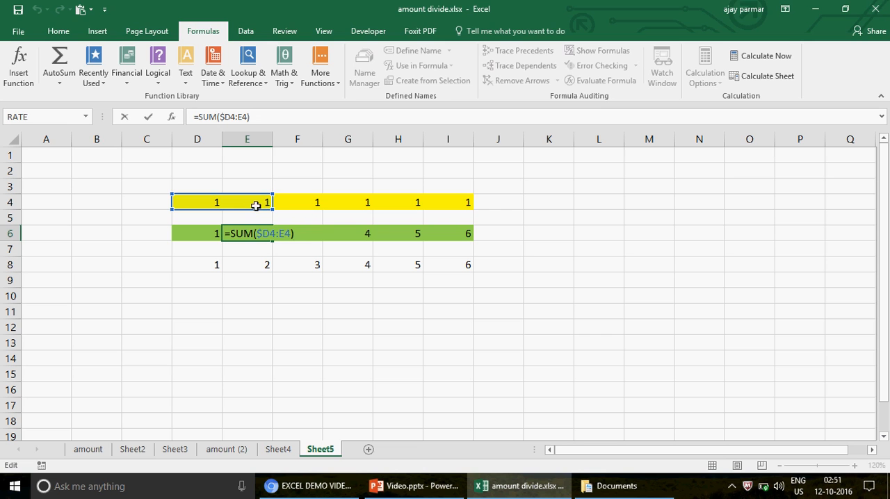
{"action": "key", "text": "ctrl+Return"}
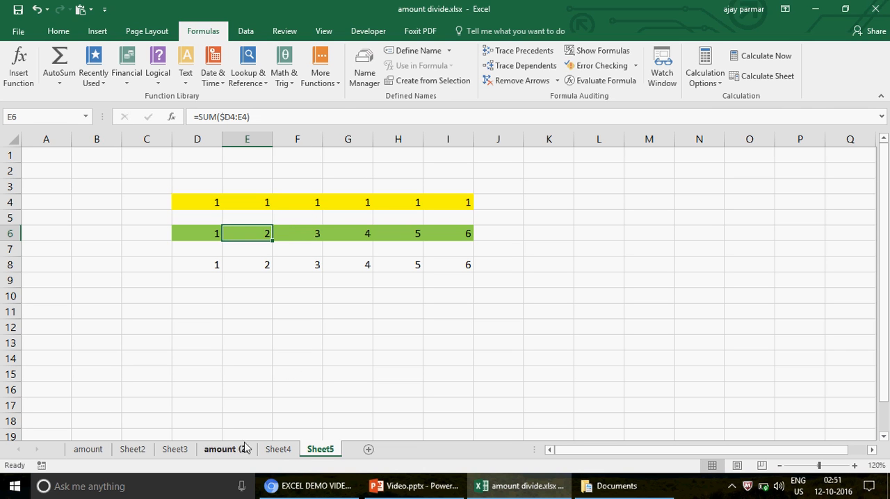
- Return to the amount (2) sheet and compare the references in the row 7 formulas of O7, P7 and Q7
{"action": "left_click", "coordinate": [278, 449]}
{"action": "left_click", "coordinate": [240, 452]}
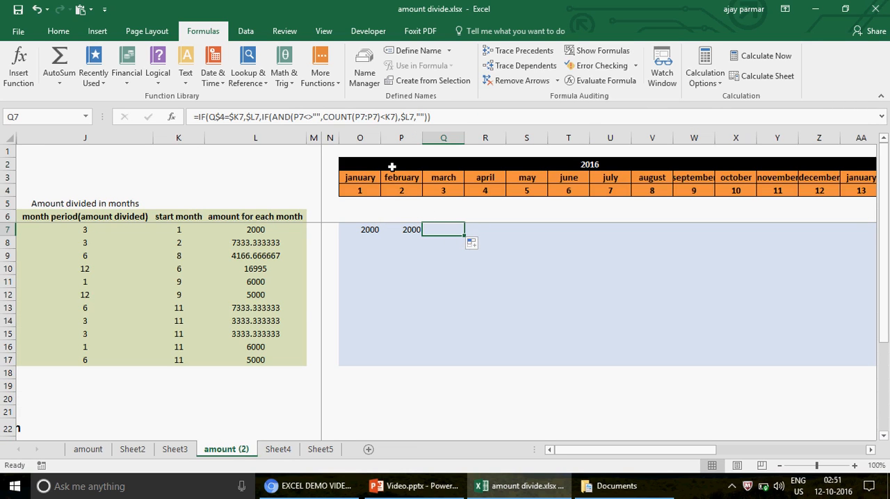
{"action": "key", "text": "F2"}
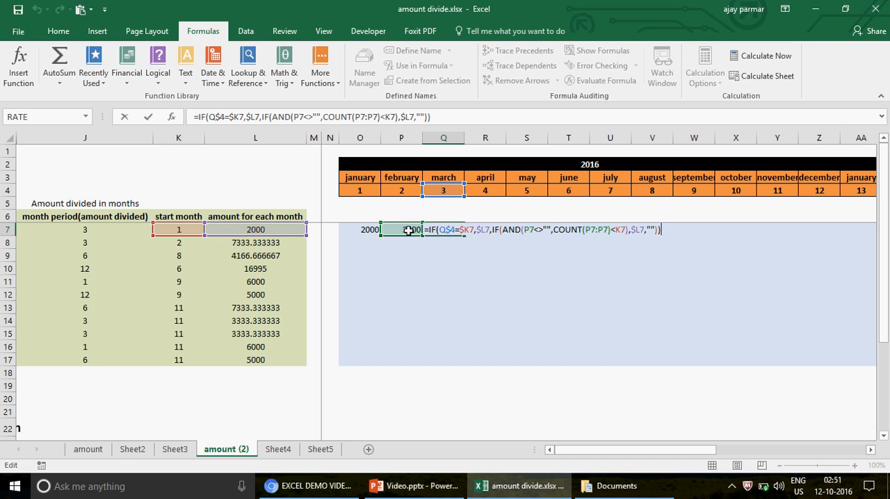
{"action": "key", "text": "Escape"}
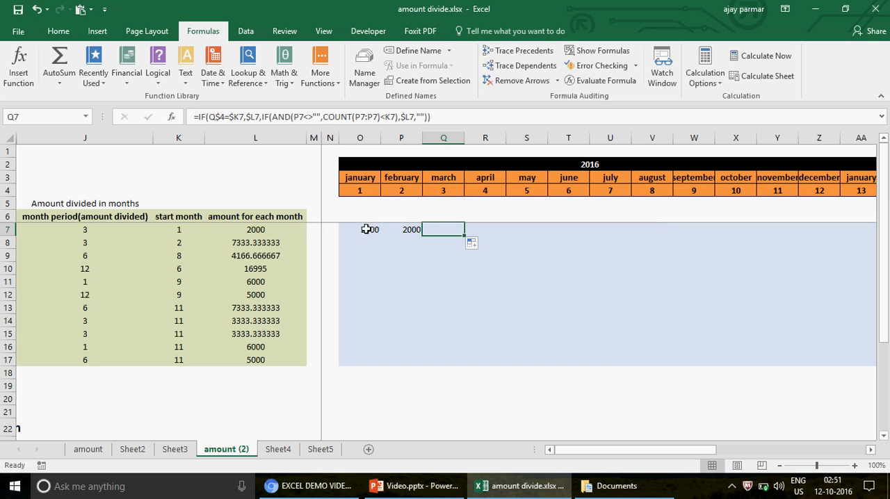
{"action": "left_click", "coordinate": [365, 230]}
{"action": "key", "text": "Right"}
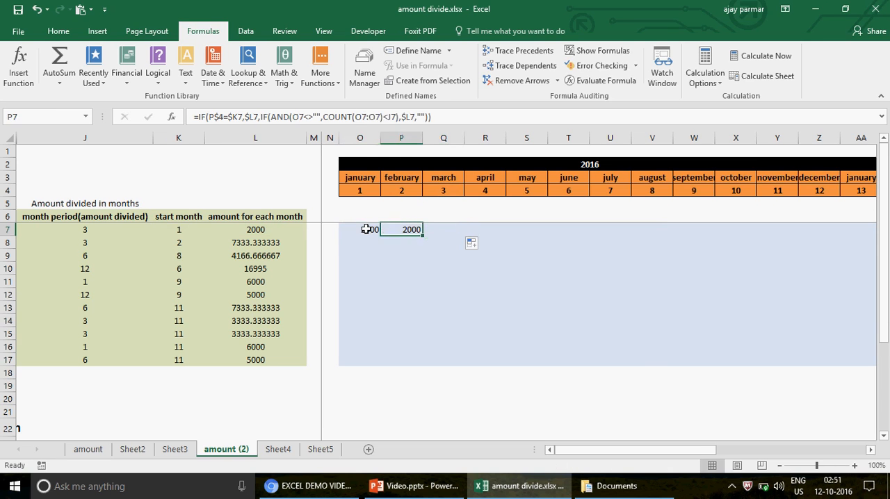
{"action": "key", "text": "Right"}
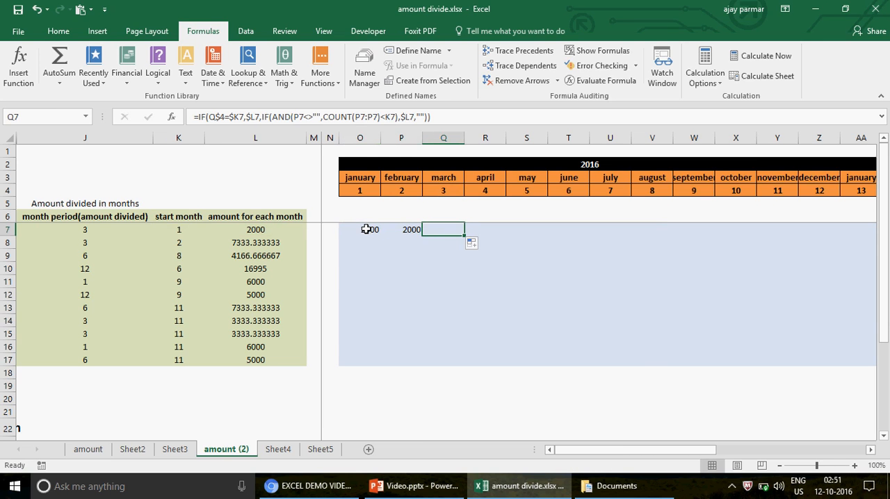
{"action": "key", "text": "Left"}
{"action": "key", "text": "Left"}
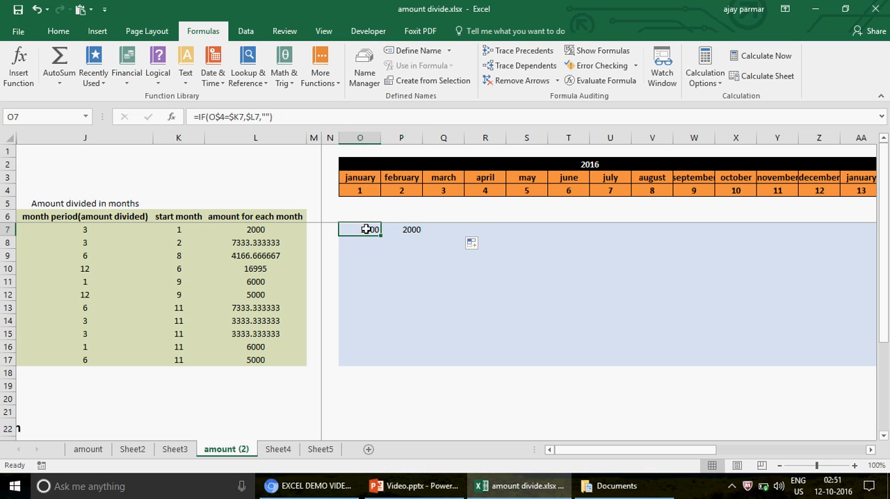
- Highlight row 7 from January to March and from January to May to examine the range COUNT should cover
{"action": "left_click", "coordinate": [489, 228]}
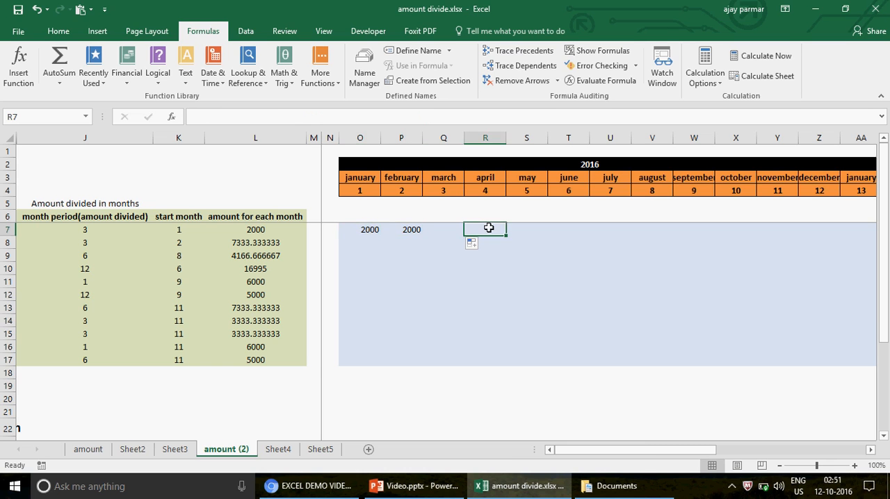
{"action": "key", "text": "Left"}
{"action": "key", "text": "shift+Left"}
{"action": "key", "text": "shift+Left"}
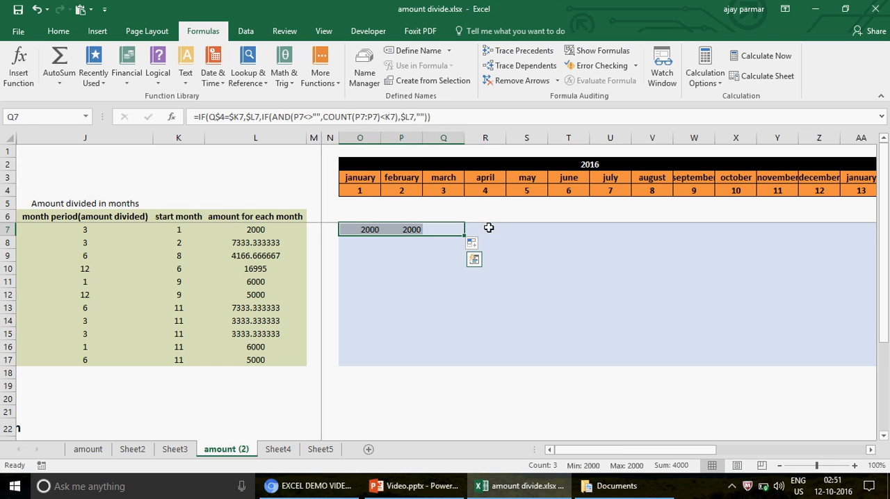
{"action": "key", "text": "Right"}
{"action": "key", "text": "Right"}
{"action": "key", "text": "Right"}
{"action": "key", "text": "Left"}
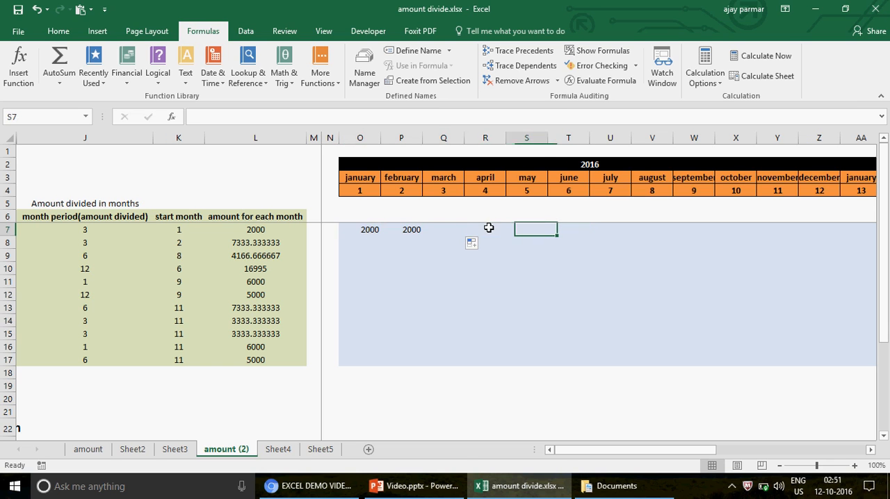
{"action": "key", "text": "shift+Left"}
{"action": "key", "text": "shift+Left"}
{"action": "key", "text": "shift+Left"}
{"action": "key", "text": "shift+Left"}
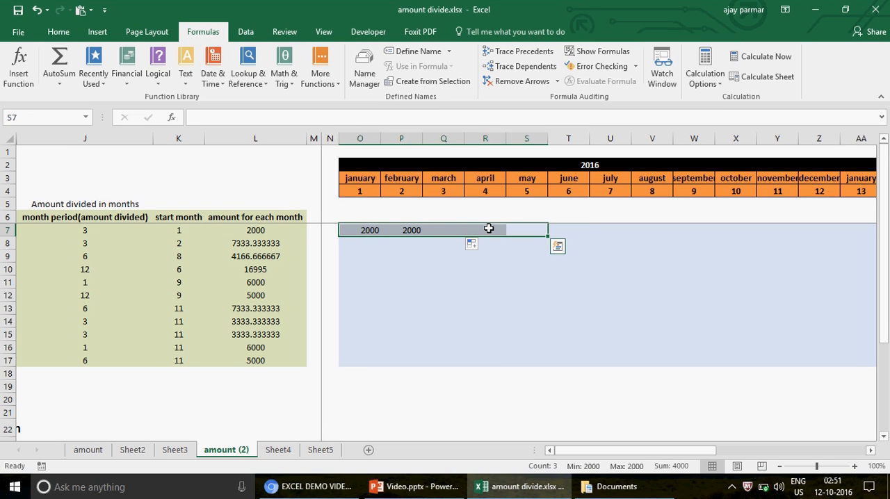
- Lock the column of the COUNT range's first reference in P7's formula, making the range $O7:O7
{"action": "key", "text": "Left"}
{"action": "key", "text": "Left"}
{"action": "key", "text": "Left"}
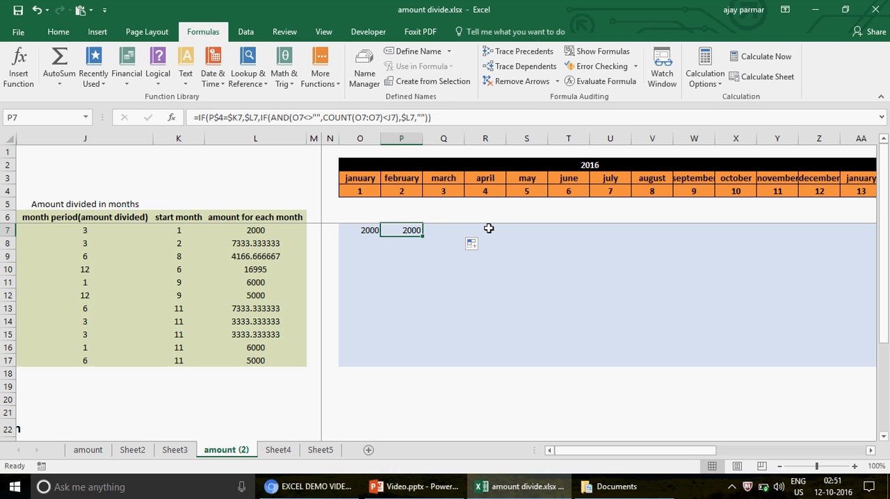
{"action": "left_click", "coordinate": [362, 120]}
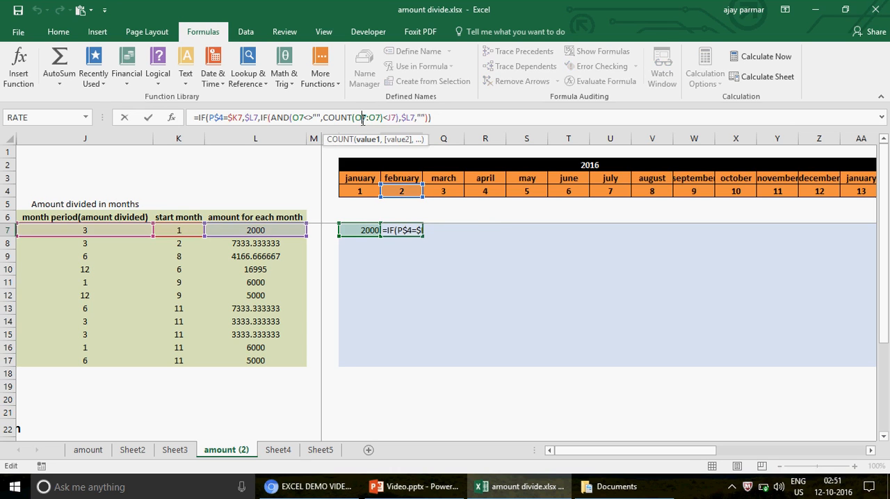
{"action": "double_click", "coordinate": [362, 119]}
{"action": "key", "text": "F4"}
{"action": "key", "text": "F4"}
{"action": "key", "text": "F4"}
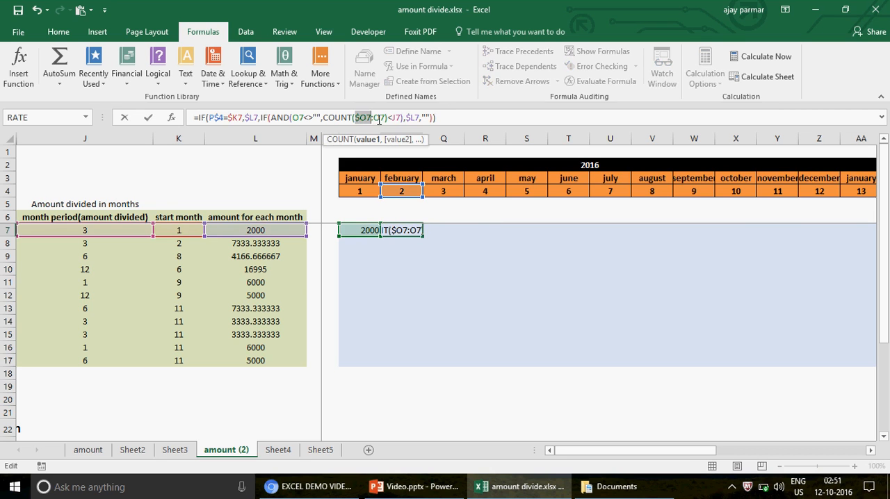
{"action": "left_click", "coordinate": [382, 120]}
{"action": "key", "text": "Return"}
- Fill the February formula with the locked COUNT range from P7 into March cell Q7
{"action": "left_click", "coordinate": [410, 231]}
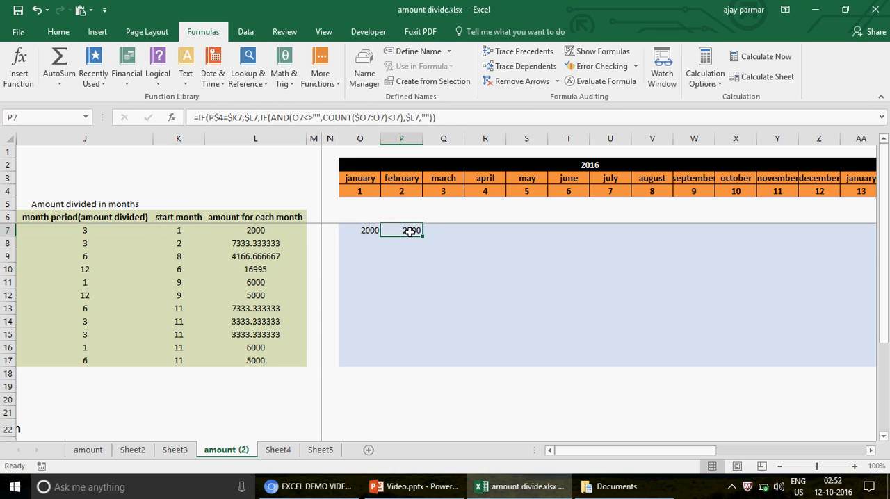
{"action": "left_click_drag", "start_coordinate": [421, 236], "coordinate": [455, 234]}
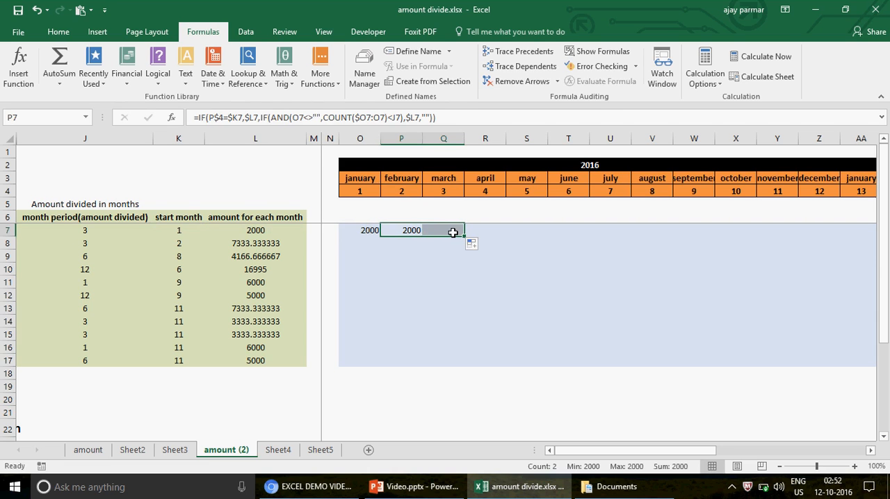
{"action": "left_click", "coordinate": [452, 232]}
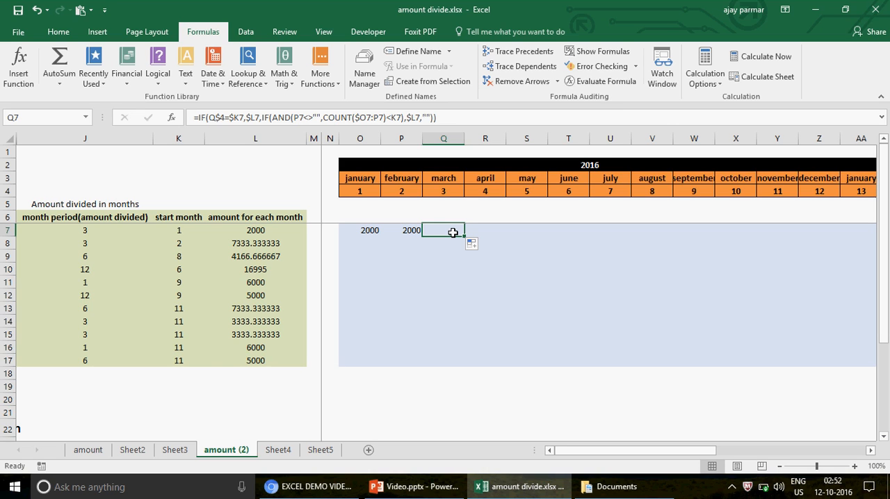
- Evaluate the Q7 formula step by step up to the comparison of the COUNT result with K7
{"action": "left_click", "coordinate": [603, 87]}
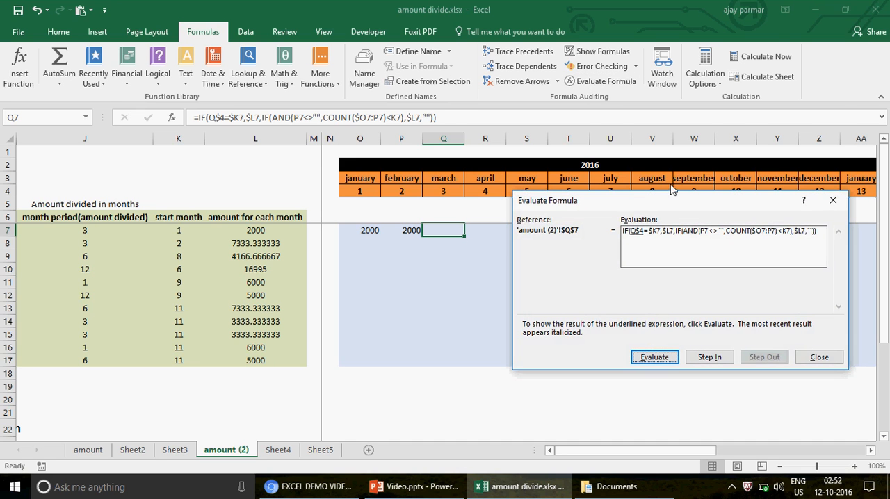
{"action": "left_click_drag", "start_coordinate": [672, 208], "coordinate": [677, 118]}
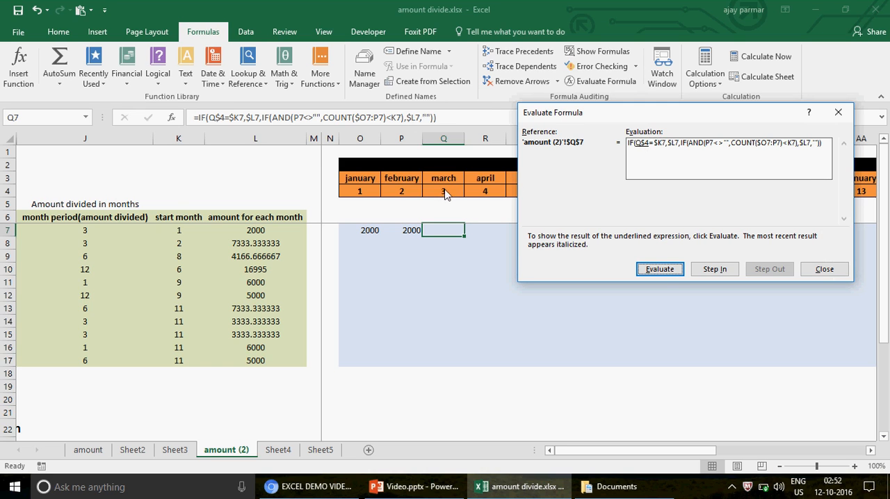
{"action": "left_click", "coordinate": [665, 271]}
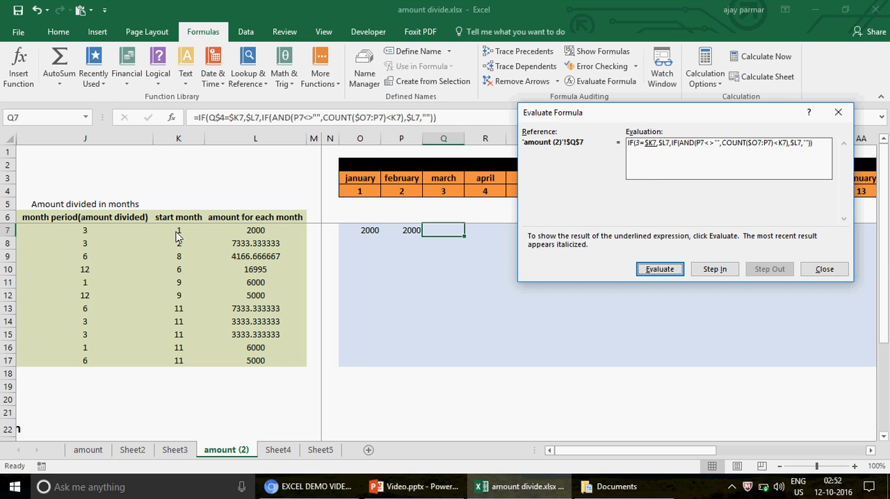
{"action": "left_click", "coordinate": [661, 270]}
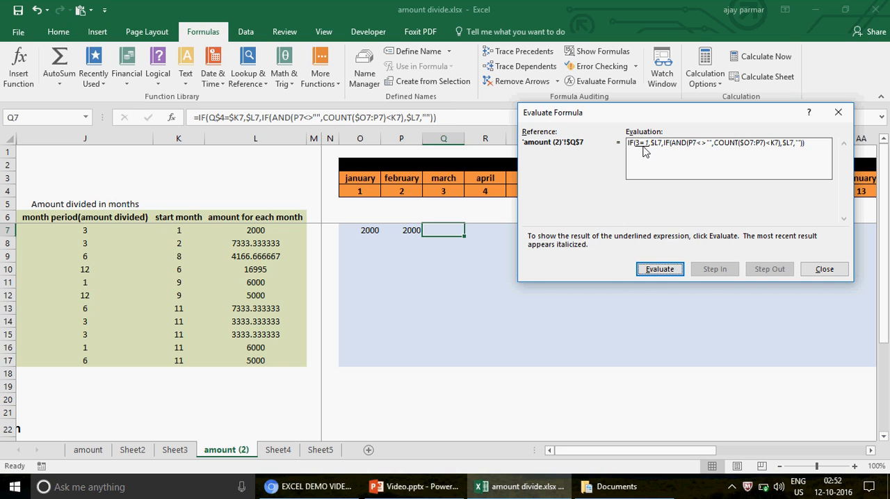
{"action": "left_click", "coordinate": [661, 271]}
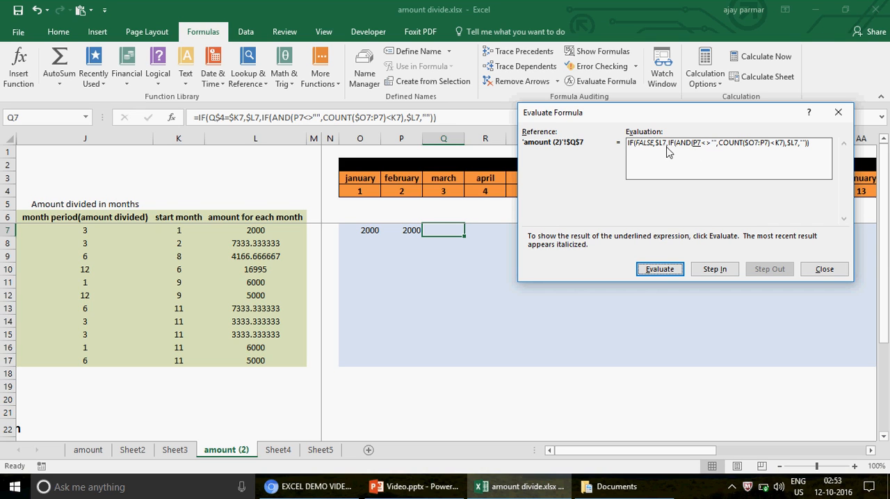
{"action": "key", "text": "Return"}
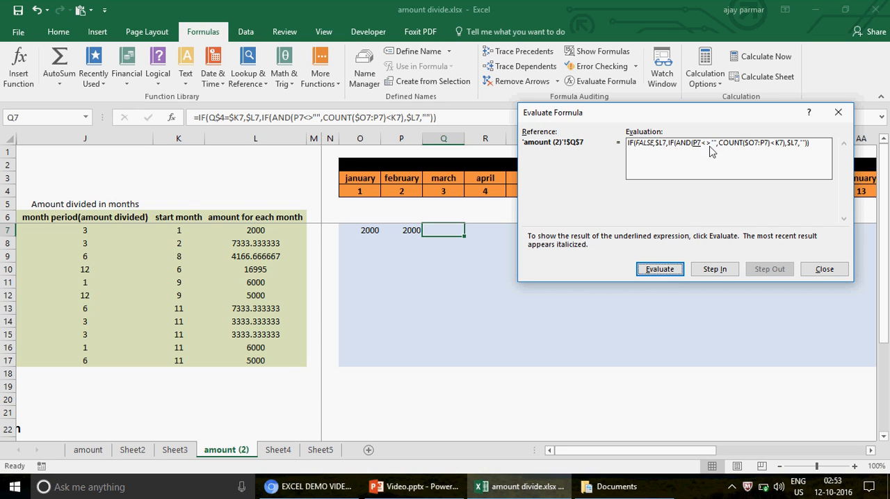
{"action": "left_click", "coordinate": [665, 269]}
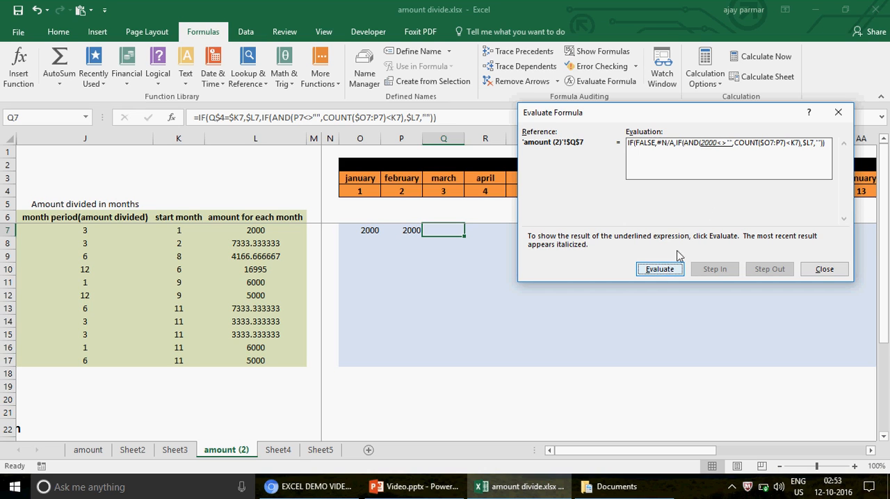
{"action": "left_click", "coordinate": [663, 273]}
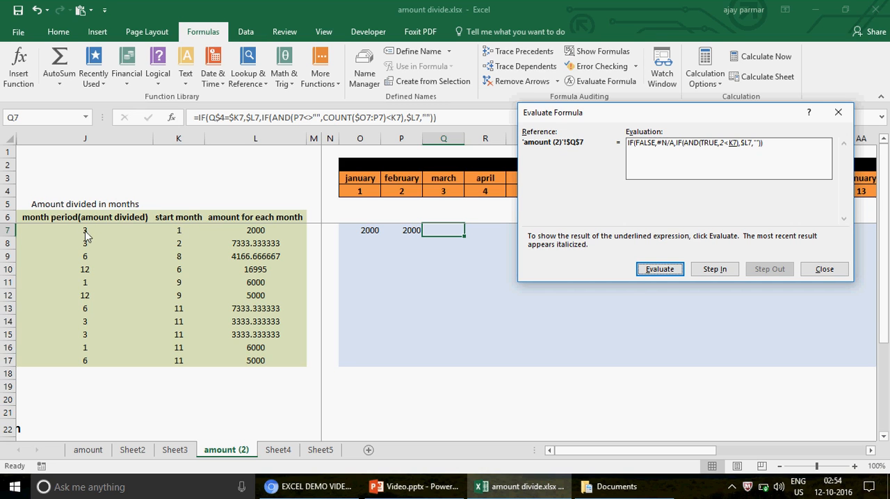
{"action": "left_click", "coordinate": [826, 269]}
- Lock the column of the month period reference in P7's formula as $J7
{"action": "left_click", "coordinate": [411, 236]}
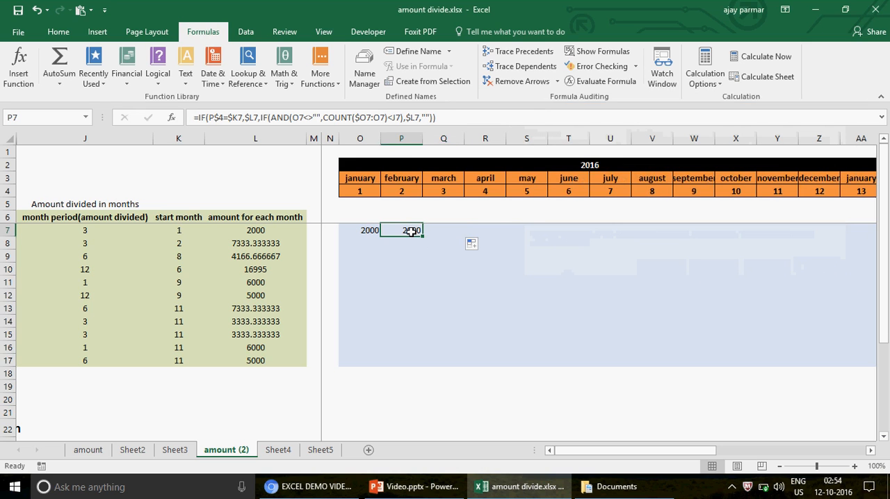
{"action": "left_click", "coordinate": [398, 118]}
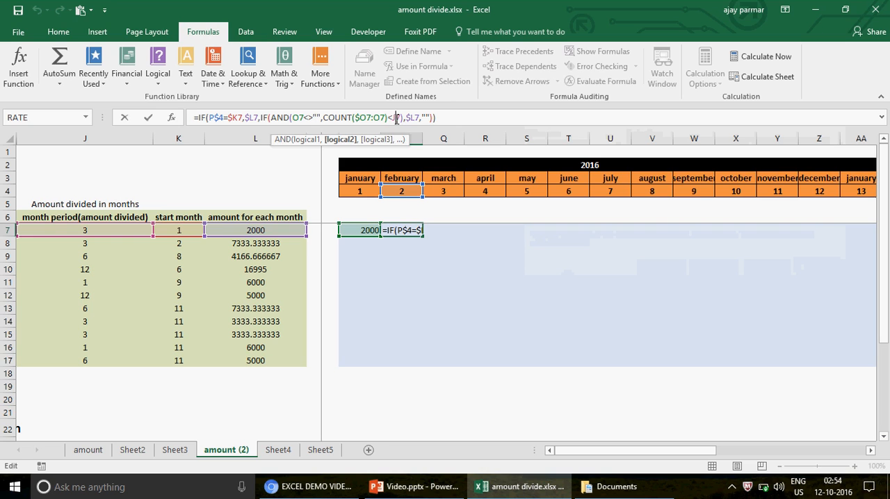
{"action": "key", "text": "Tab"}
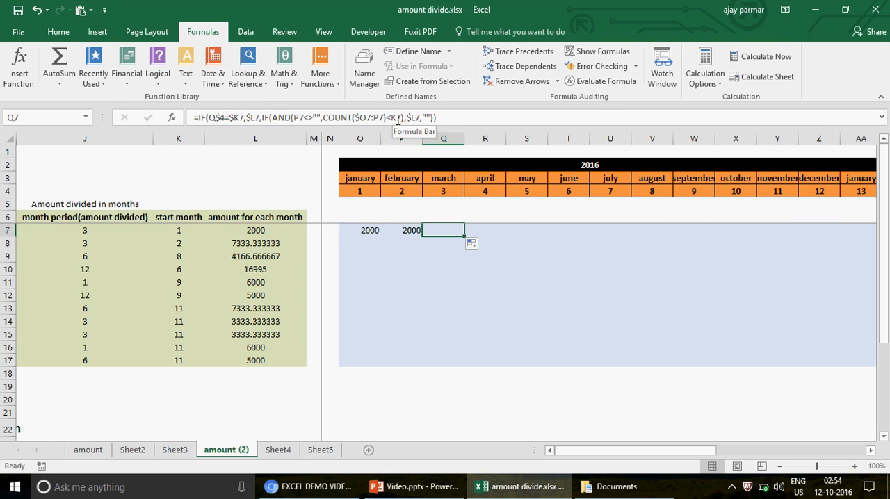
{"action": "left_click", "coordinate": [403, 230]}
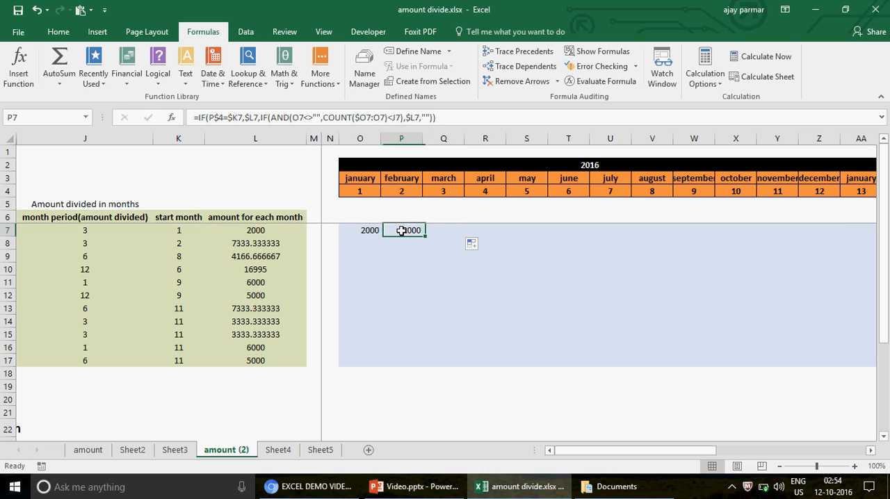
{"action": "left_click", "coordinate": [393, 118]}
{"action": "key", "text": "F4"}
{"action": "key", "text": "F4"}
{"action": "key", "text": "F4"}
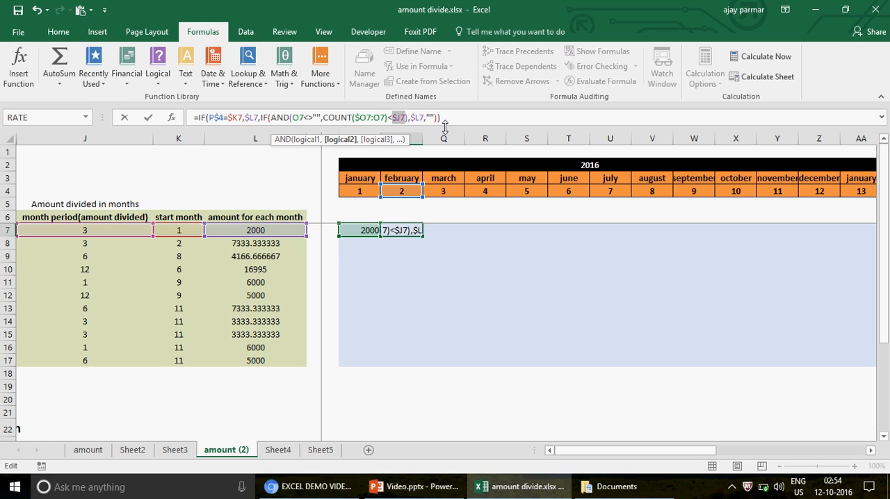
{"action": "key", "text": "ctrl+Return"}
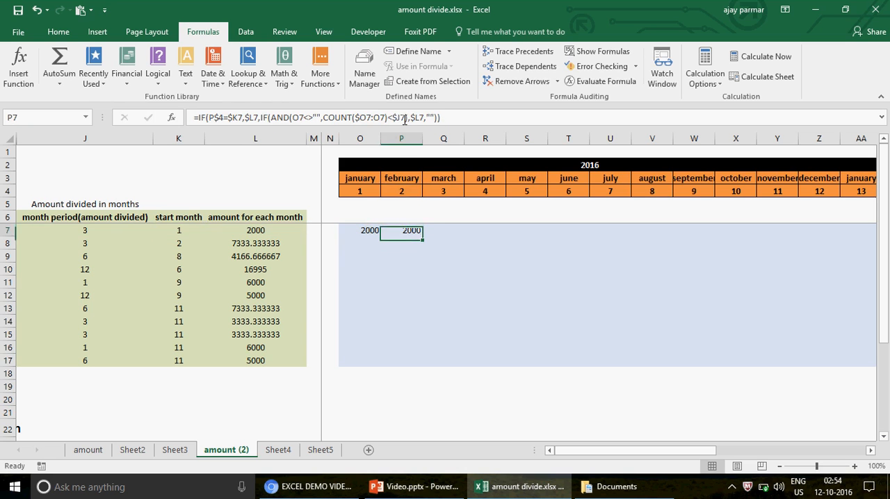
- Copy the P7 formula and paste it into the March to August cells, Q7 to V7
{"action": "key", "text": "ctrl+c"}
{"action": "key", "text": "Right"}
{"action": "key", "text": "ctrl+v"}
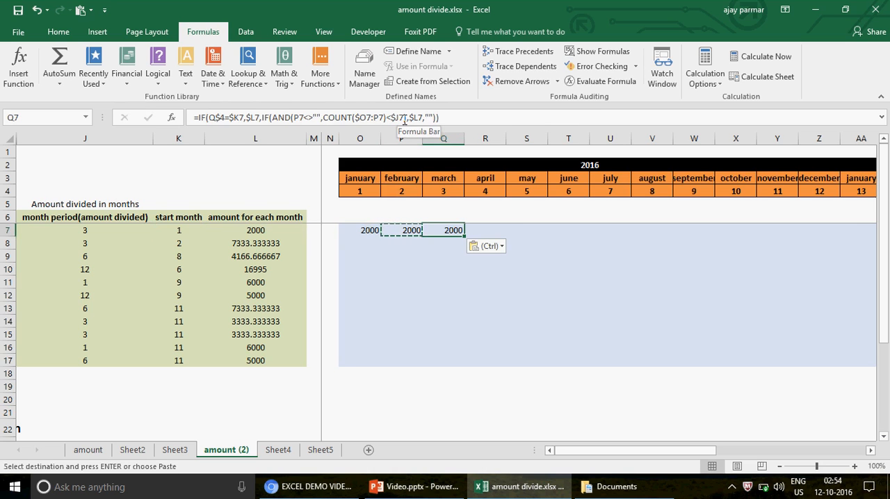
{"action": "key", "text": "Right"}
{"action": "key", "text": "ctrl+v"}
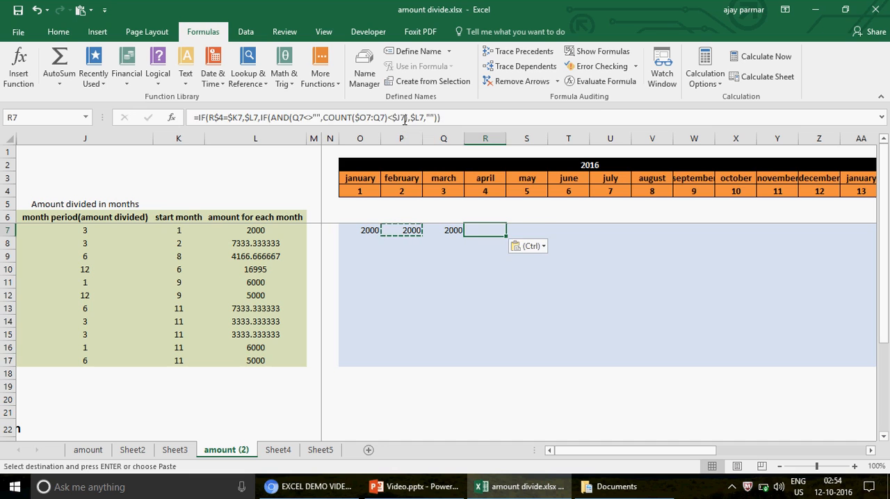
{"action": "key", "text": "Right"}
{"action": "key", "text": "ctrl+v"}
{"action": "key", "text": "Right"}
{"action": "key", "text": "ctrl+v"}
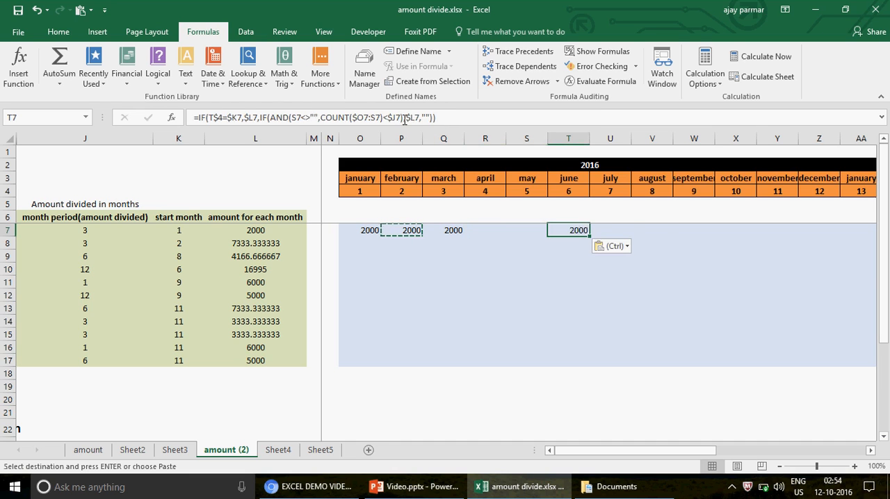
{"action": "key", "text": "Right"}
{"action": "key", "text": "ctrl+v"}
{"action": "key", "text": "Right"}
{"action": "key", "text": "ctrl+v"}
- Paste the copied P7 formula into the remaining month cells, W7 to AL7, September 2016 to December 2017
{"action": "key", "text": "Right"}
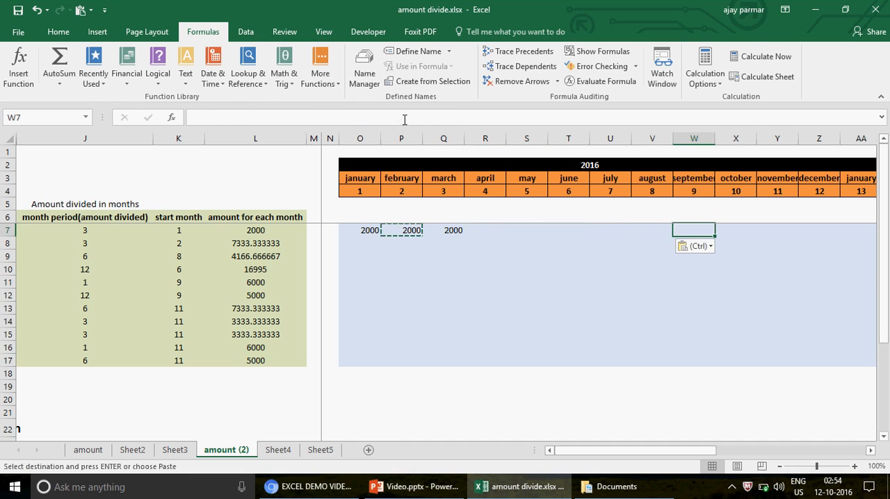
{"action": "key", "text": "shift+Right"}
{"action": "key", "text": "shift+Right"}
{"action": "key", "text": "shift+Right"}
{"action": "key", "text": "shift+Right"}
{"action": "key", "text": "shift+Right"}
{"action": "key", "text": "shift+Right"}
{"action": "key", "text": "shift+Right"}
{"action": "key", "text": "shift+Right"}
{"action": "key", "text": "shift+Right"}
{"action": "key", "text": "shift+Right"}
{"action": "key", "text": "shift+Right"}
{"action": "key", "text": "shift+Right"}
{"action": "key", "text": "shift+Right"}
{"action": "key", "text": "shift+Right"}
{"action": "key", "text": "shift+Right"}
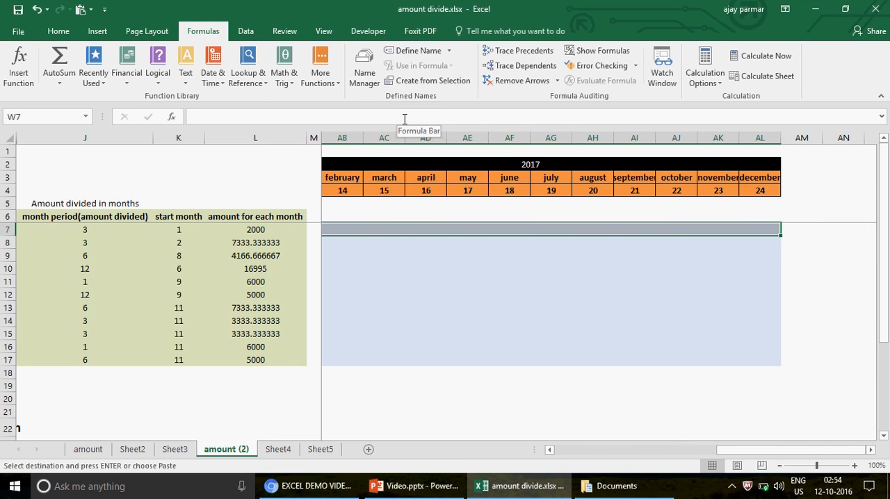
{"action": "key", "text": "ctrl+v"}
- End the copy mode, set the start month in K7 to 2, and check the February amount in P7
{"action": "key", "text": "Left"}
{"action": "key", "text": "Left"}
{"action": "key", "text": "Left"}
{"action": "key", "text": "Left"}
{"action": "key", "text": "Left"}
{"action": "key", "text": "Left"}
{"action": "key", "text": "Left"}
{"action": "key", "text": "Left"}
{"action": "key", "text": "Left"}
{"action": "key", "text": "Left"}
{"action": "key", "text": "Left"}
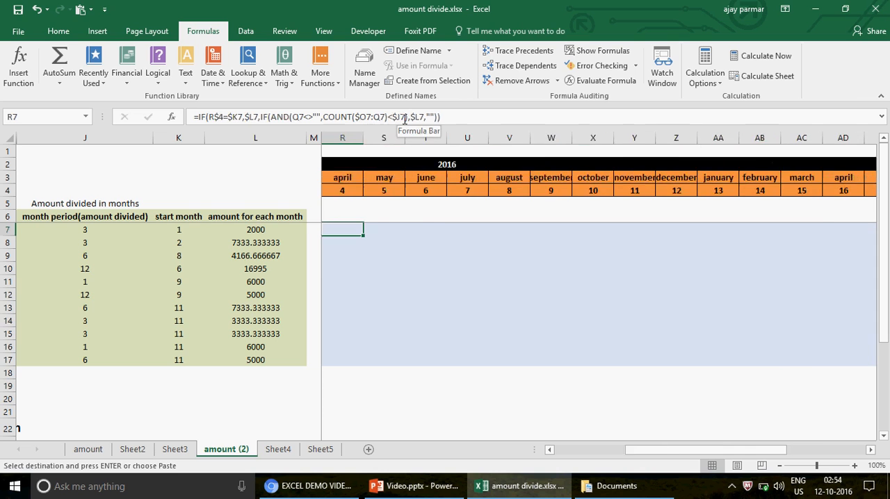
{"action": "key", "text": "Left"}
{"action": "key", "text": "Escape"}
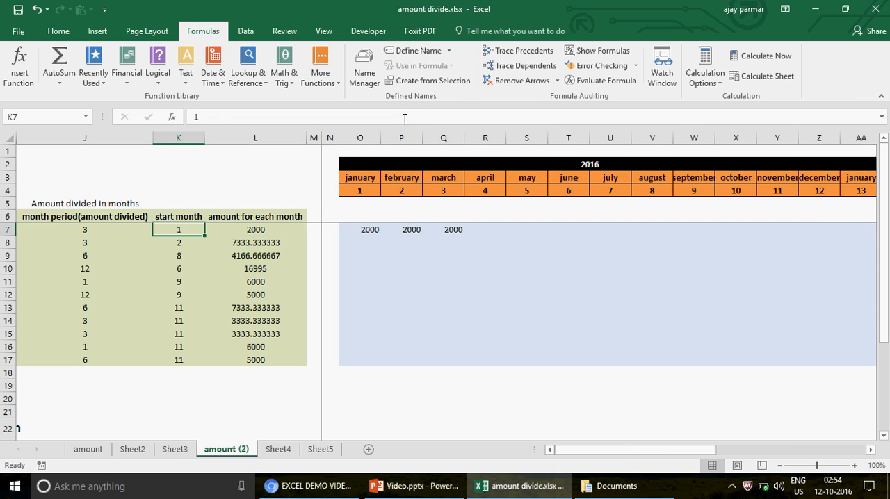
{"action": "type", "text": "2"}
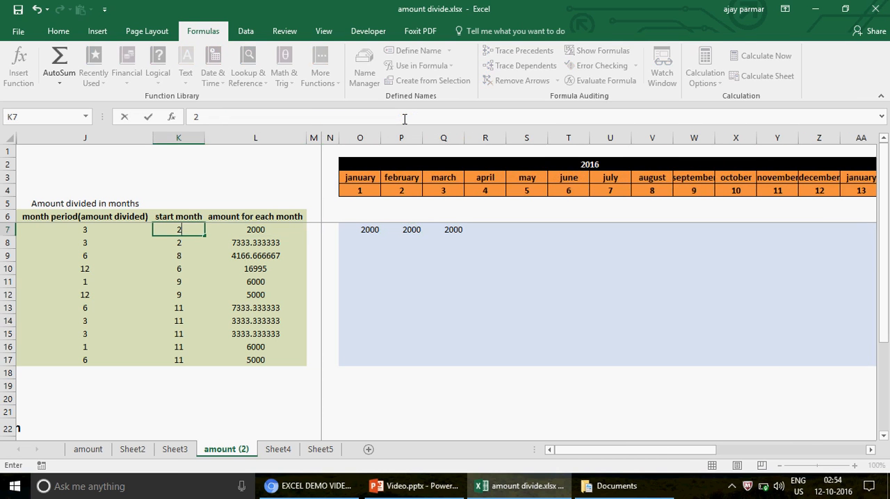
{"action": "key", "text": "Return"}
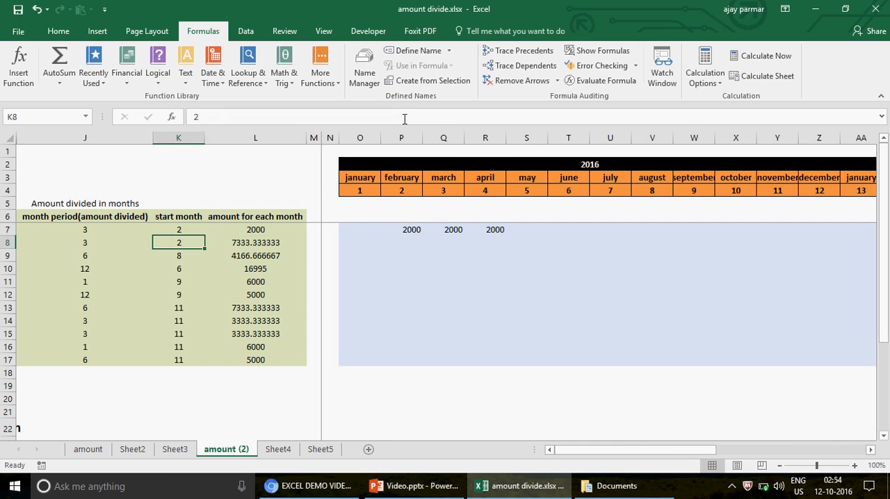
{"action": "left_click", "coordinate": [403, 229]}
{"action": "left_click", "coordinate": [178, 231]}
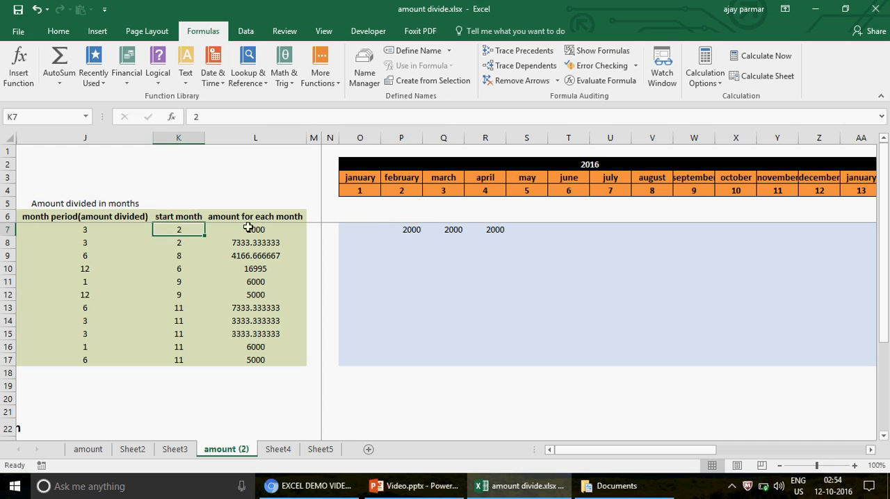
{"action": "left_click", "coordinate": [411, 228]}
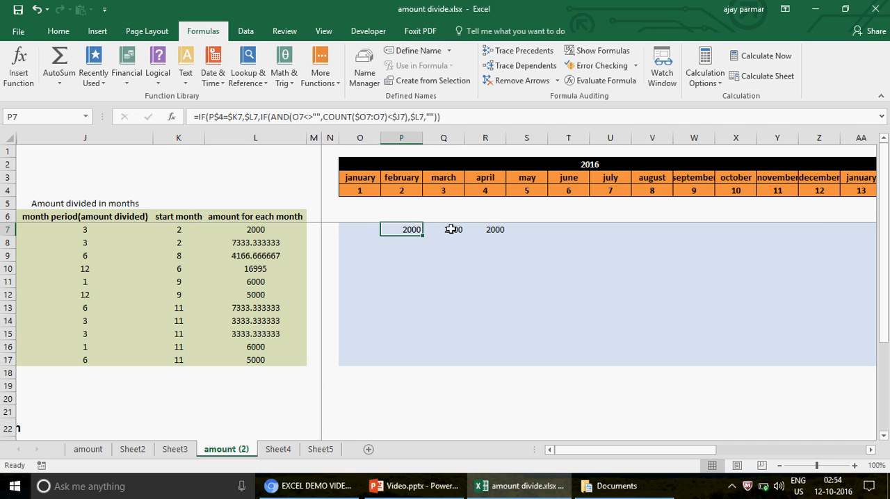
- Test the row 7 spread by setting the month period in J7 to 1 and to 5
{"action": "left_click", "coordinate": [88, 233]}
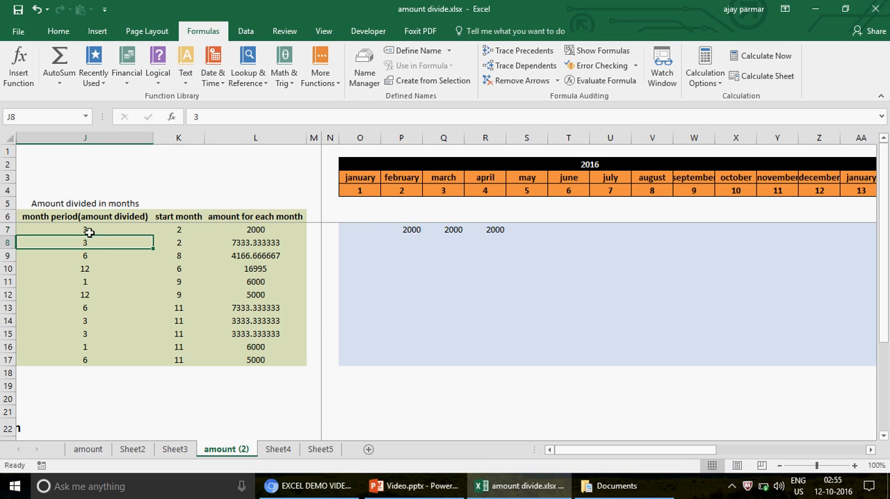
{"action": "type", "text": "1"}
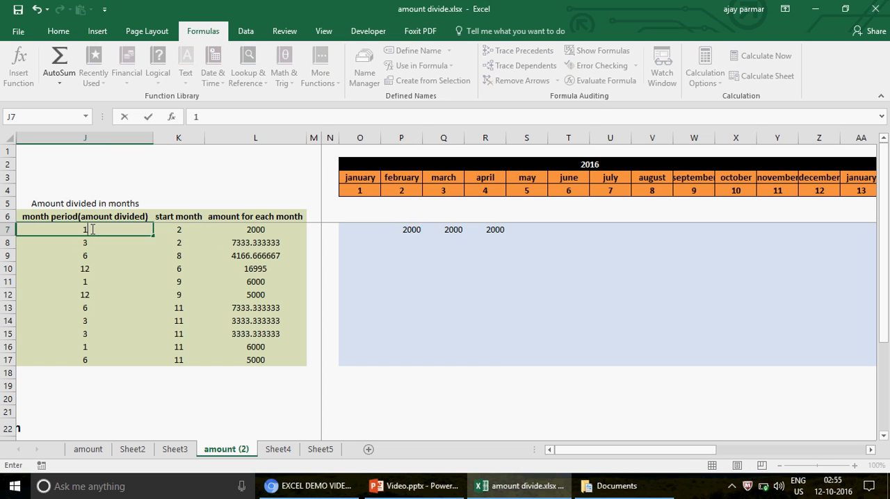
{"action": "key", "text": "Return"}
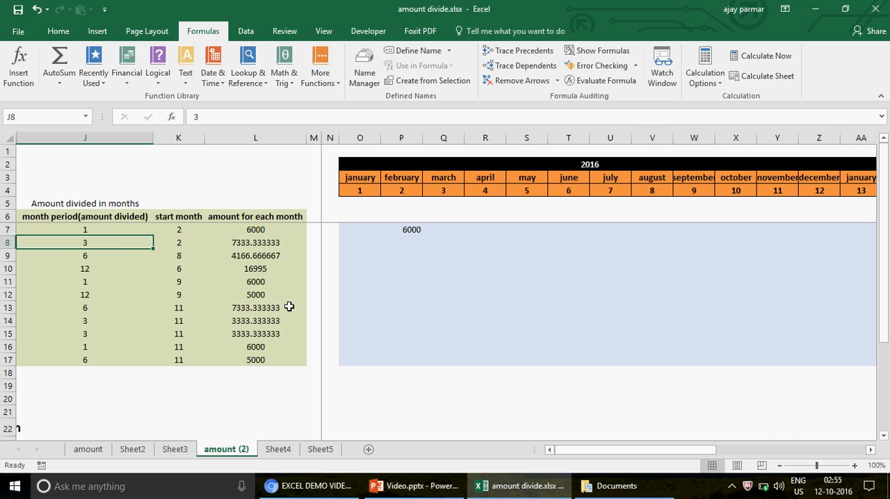
{"action": "key", "text": "Up"}
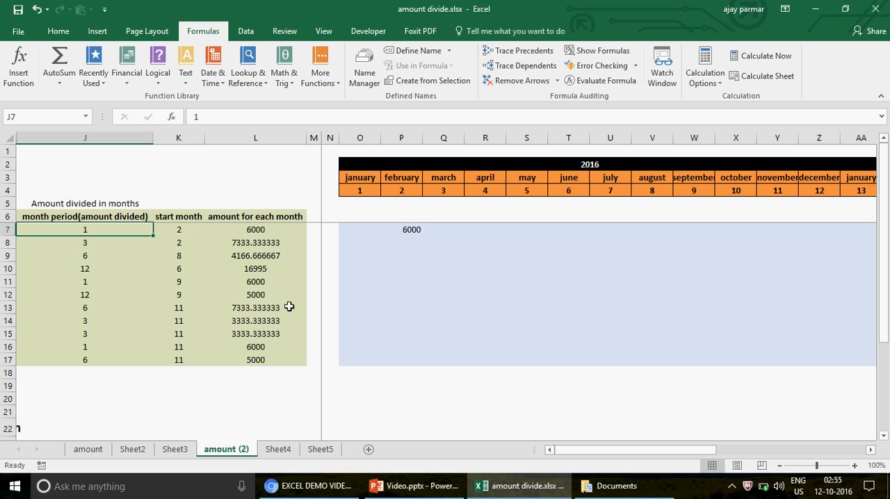
{"action": "type", "text": "5"}
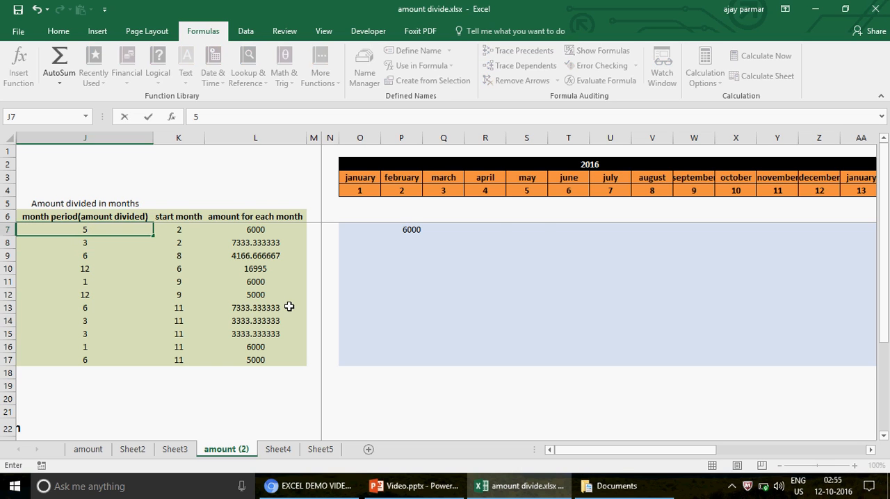
{"action": "key", "text": "Return"}
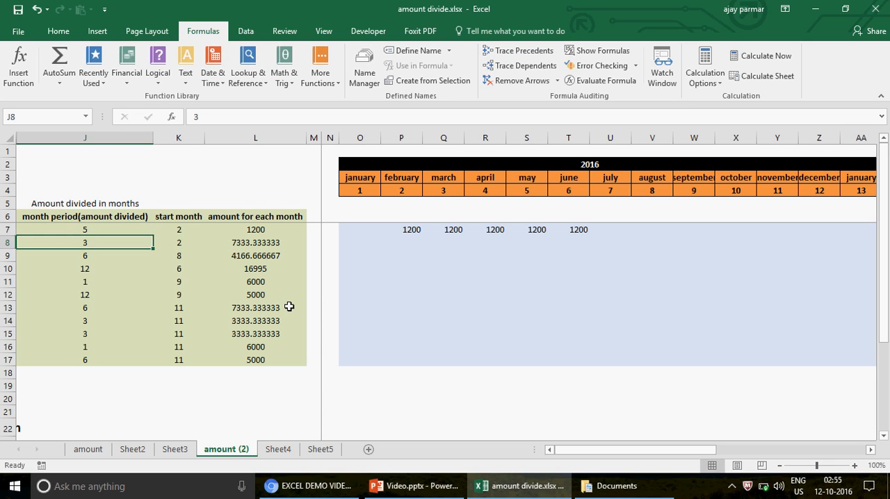
- Examine the January and February formulas in O7 and P7 with the changed month period
{"action": "key", "text": "Up"}
{"action": "key", "text": "Right"}
{"action": "key", "text": "Right"}
{"action": "key", "text": "Right"}
{"action": "key", "text": "Right"}
{"action": "key", "text": "Right"}
{"action": "key", "text": "Right"}
{"action": "key", "text": "Right"}
{"action": "key", "text": "Right"}
{"action": "key", "text": "Right"}
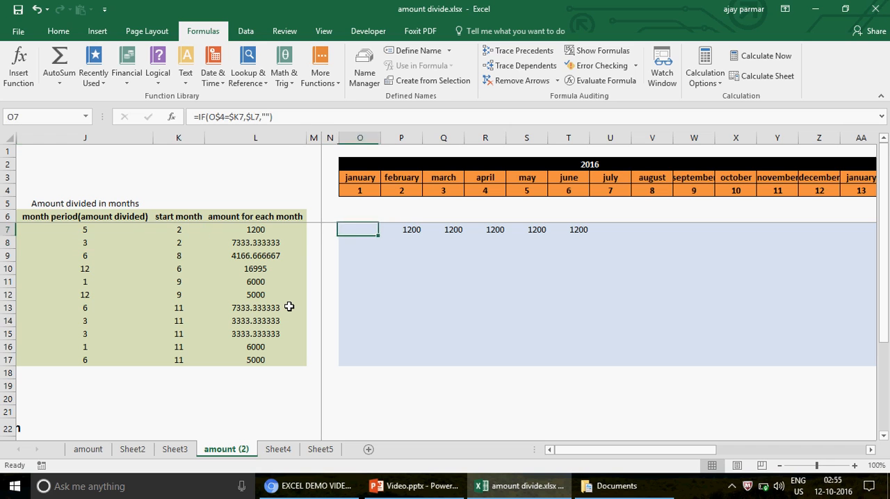
{"action": "key", "text": "Left"}
{"action": "key", "text": "Left"}
{"action": "key", "text": "Left"}
{"action": "key", "text": "Left"}
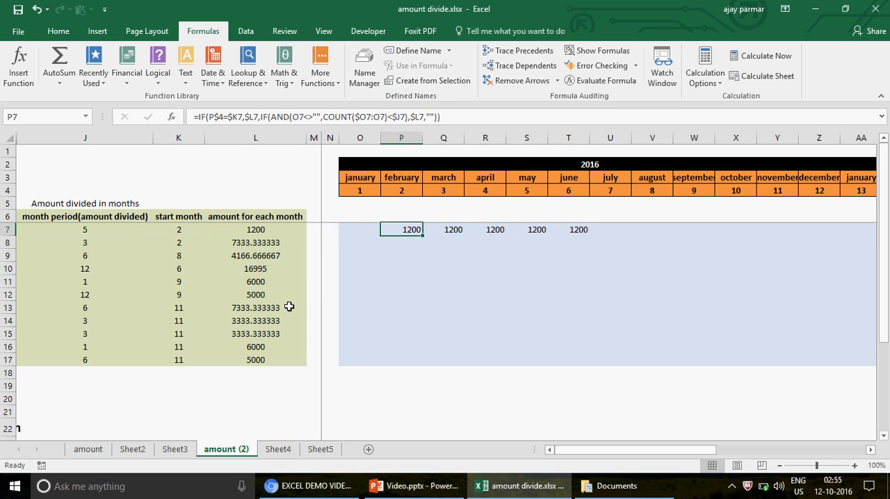
{"action": "key", "text": "Left"}
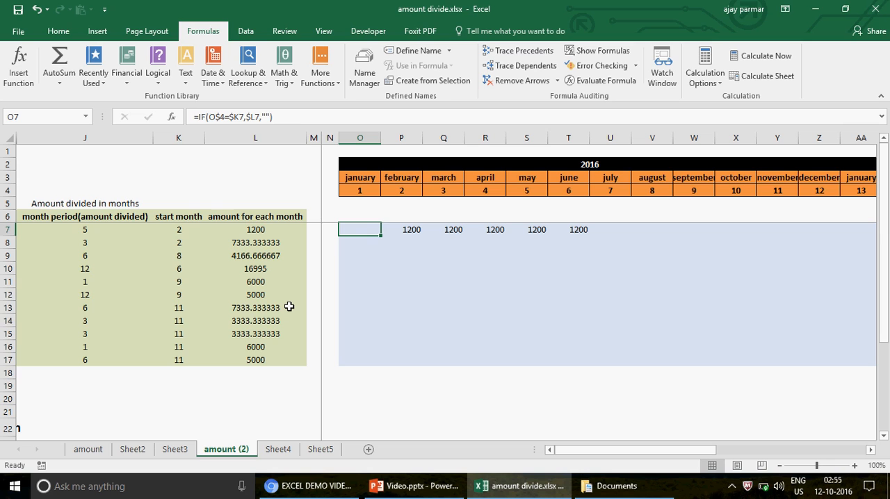
- Set the start month in K7 to 1
{"action": "key", "text": "Left"}
{"action": "key", "text": "Left"}
{"action": "key", "text": "Left"}
{"action": "key", "text": "Left"}
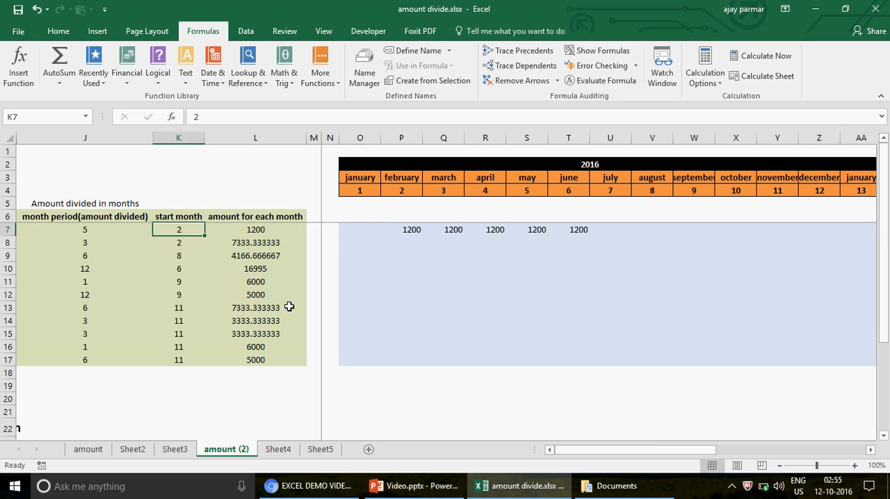
{"action": "type", "text": "1"}
{"action": "key", "text": "Return"}
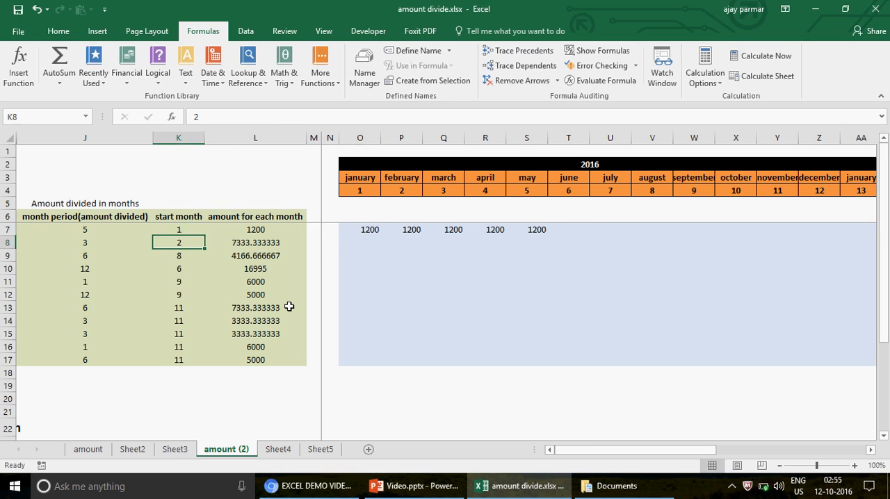
- Check the formulas and amounts in row 7 month by month from January onward
{"action": "key", "text": "Right"}
{"action": "key", "text": "Right"}
{"action": "key", "text": "Right"}
{"action": "key", "text": "Right"}
{"action": "key", "text": "Up"}
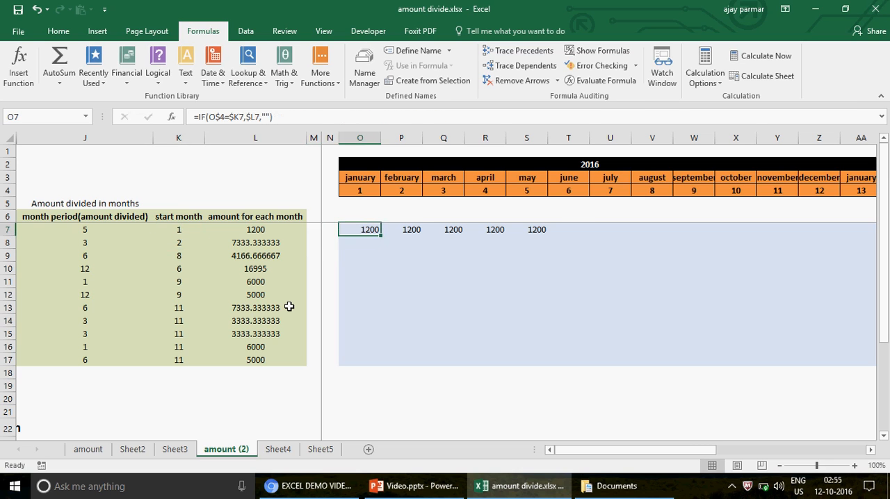
{"action": "key", "text": "Right"}
{"action": "key", "text": "Right"}
{"action": "key", "text": "Right"}
{"action": "key", "text": "Right"}
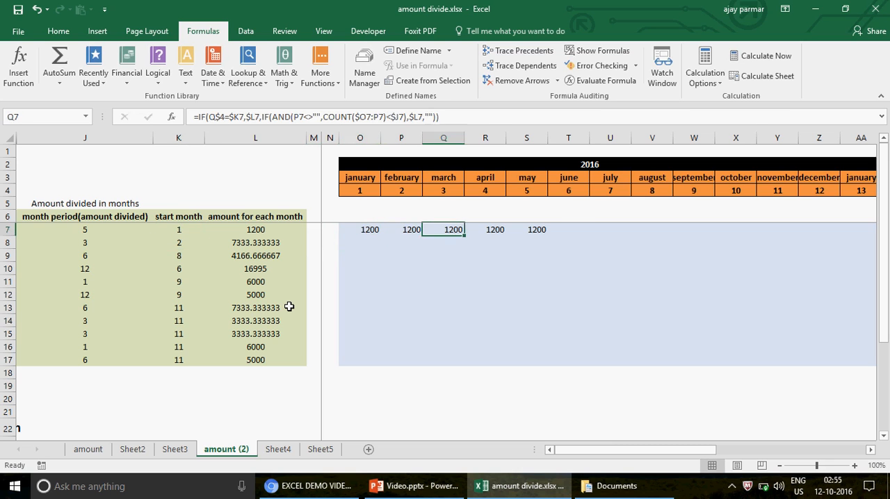
- Try a month period of 2 in J7, and reset it to 3
{"action": "key", "text": "Left"}
{"action": "key", "text": "Left"}
{"action": "key", "text": "Left"}
{"action": "key", "text": "Left"}
{"action": "key", "text": "Left"}
{"action": "key", "text": "Left"}
{"action": "key", "text": "Left"}
{"action": "key", "text": "Left"}
{"action": "key", "text": "Left"}
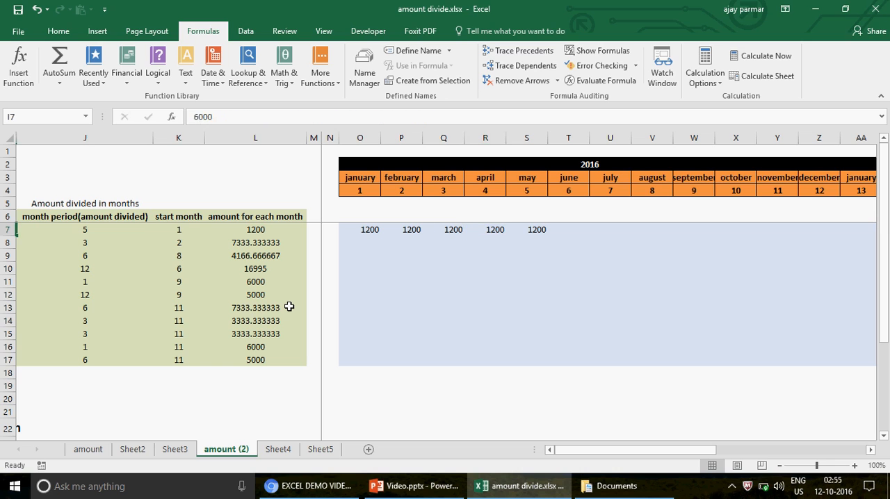
{"action": "type", "text": "2"}
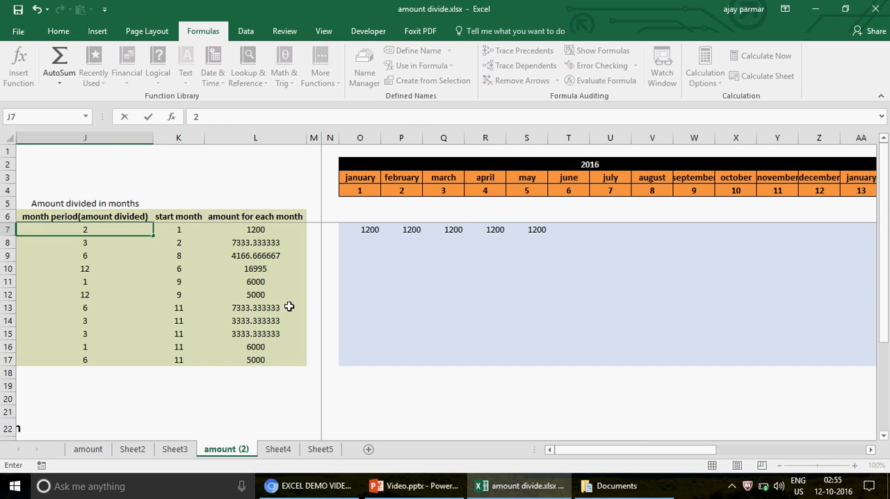
{"action": "key", "text": "Return"}
{"action": "key", "text": "Up"}
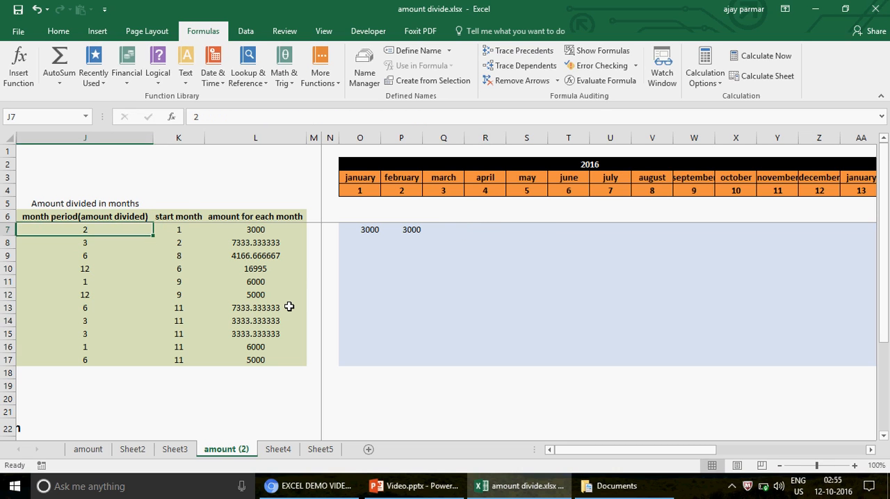
{"action": "type", "text": "3"}
{"action": "key", "text": "Return"}
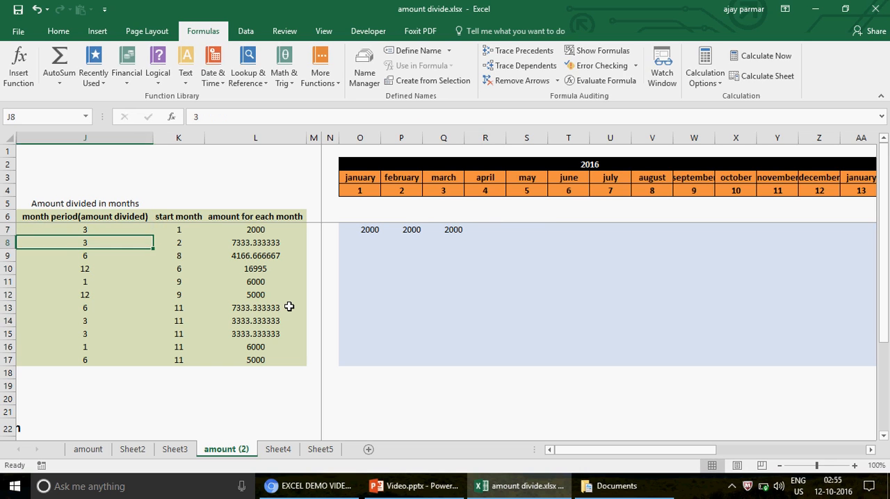
- Examine the January formula in O7 and the cells it references, leaving it unedited
{"action": "key", "text": "Up"}
{"action": "key", "text": "Up"}
{"action": "key", "text": "Up"}
{"action": "key", "text": "Right"}
{"action": "key", "text": "Right"}
{"action": "key", "text": "Right"}
{"action": "key", "text": "Right"}
{"action": "key", "text": "Down"}
{"action": "key", "text": "Down"}
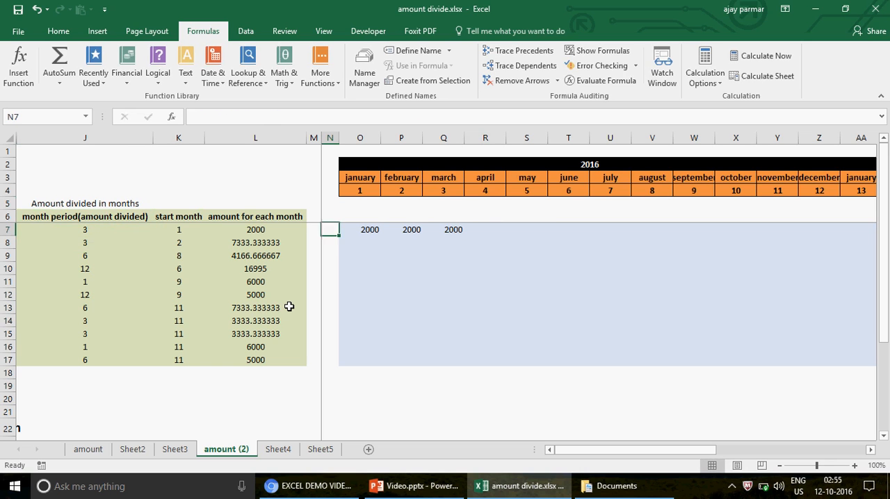
{"action": "key", "text": "Right"}
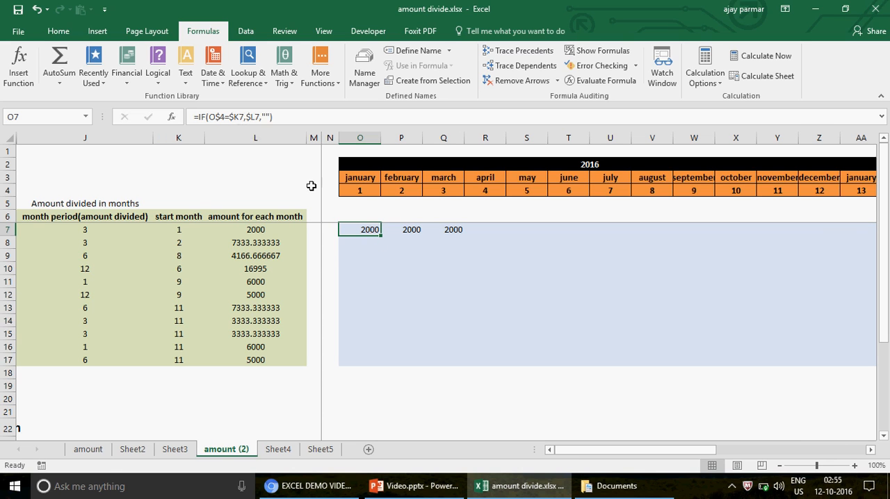
{"action": "key", "text": "F2"}
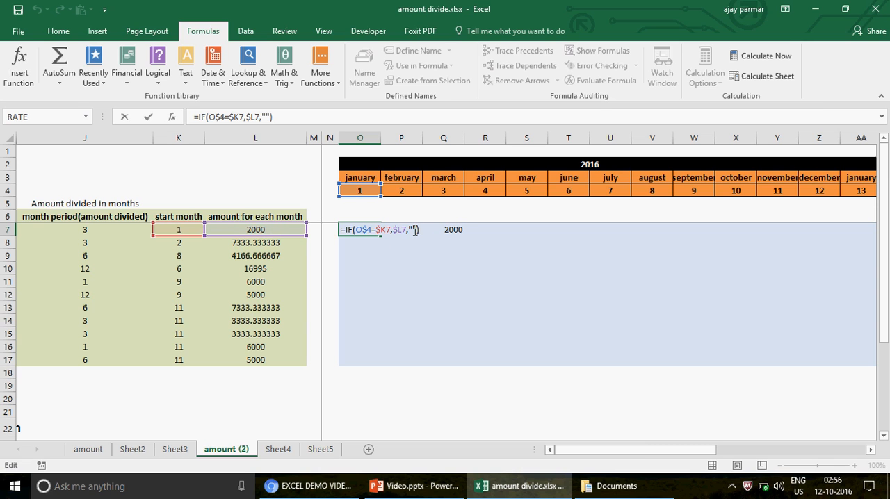
{"action": "key", "text": "ctrl+Return"}
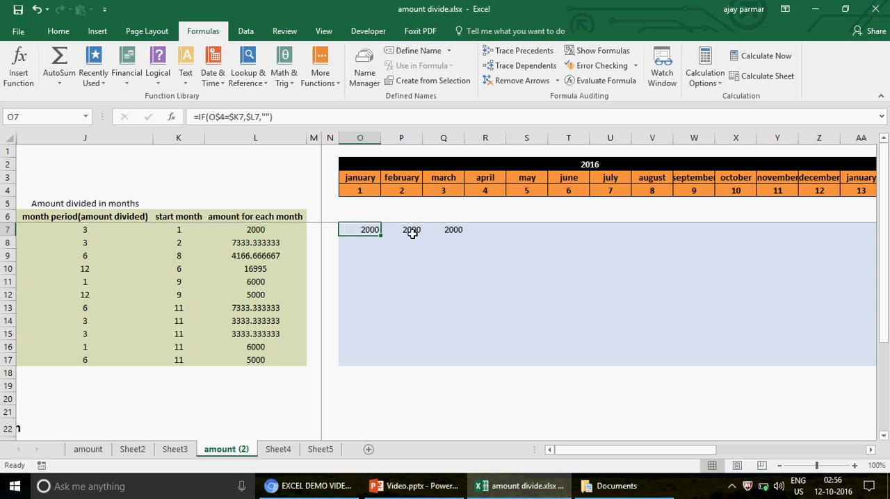
- Copy the February formula from P7 into January cell O7, and check the month number formula in O4
{"action": "left_click", "coordinate": [413, 232]}
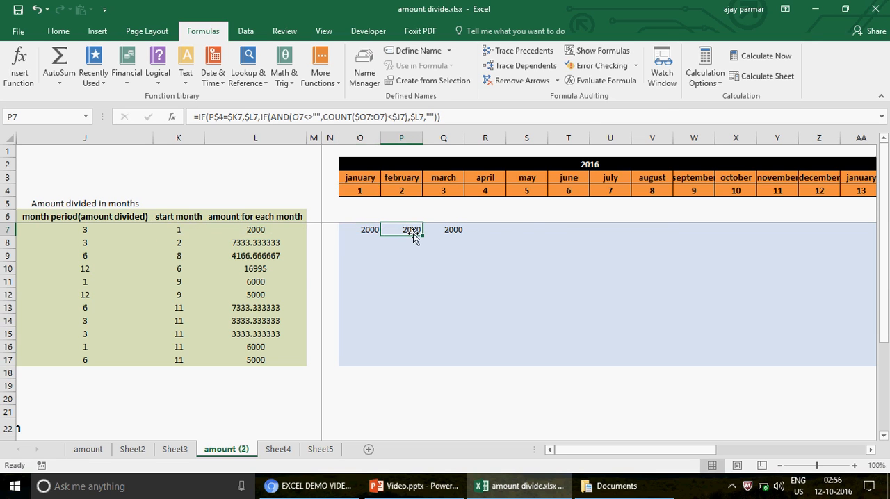
{"action": "key", "text": "ctrl+c"}
{"action": "key", "text": "Left"}
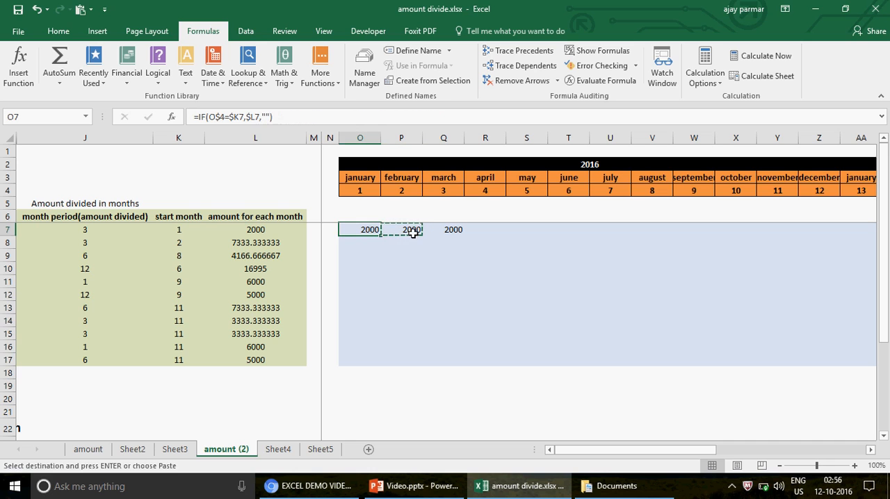
{"action": "key", "text": "ctrl+v"}
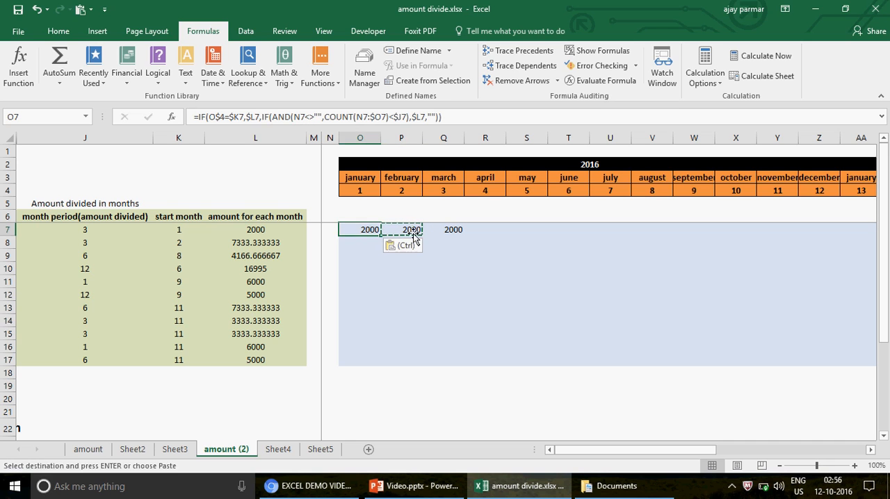
{"action": "key", "text": "Escape"}
{"action": "key", "text": "Left"}
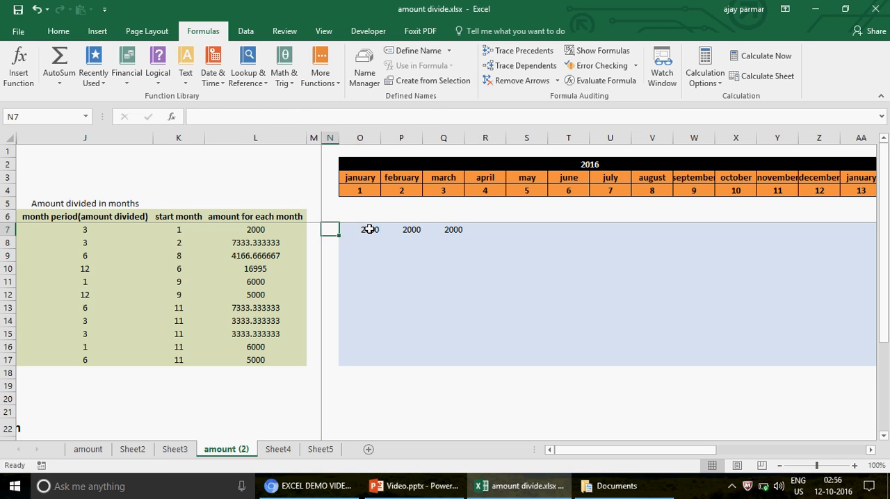
{"action": "key", "text": "Right"}
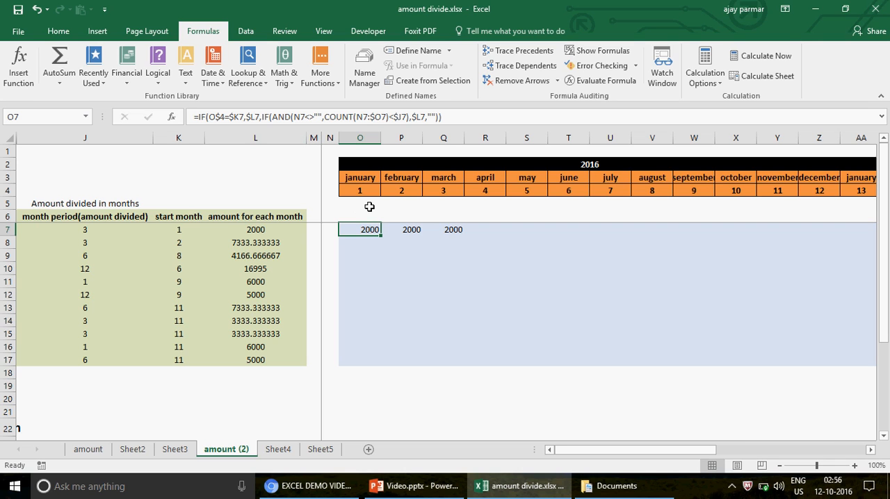
{"action": "left_click", "coordinate": [357, 187]}
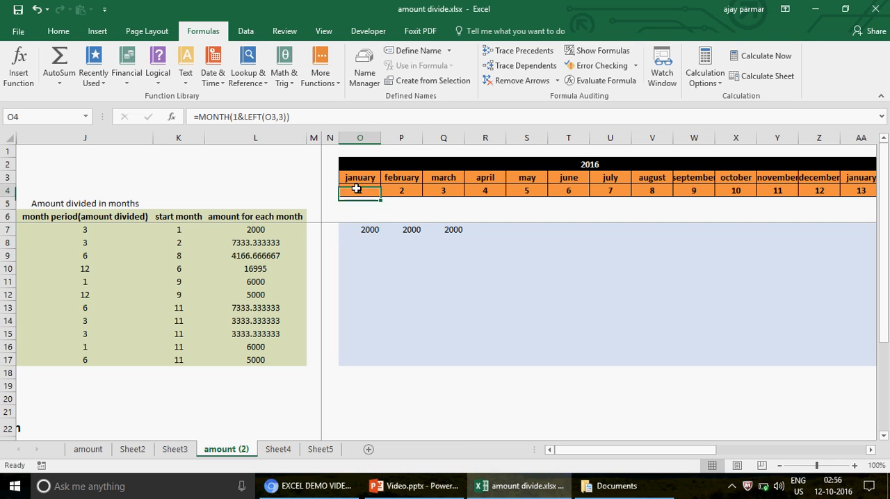
- Check the start month in K7 and the January formula in O7, leaving both unedited
{"action": "left_click", "coordinate": [182, 230]}
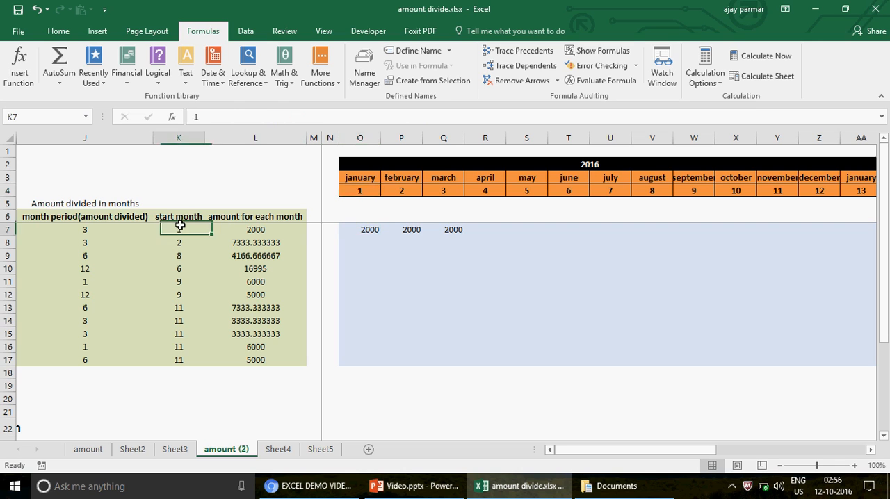
{"action": "left_click", "coordinate": [368, 232]}
{"action": "left_click", "coordinate": [255, 118]}
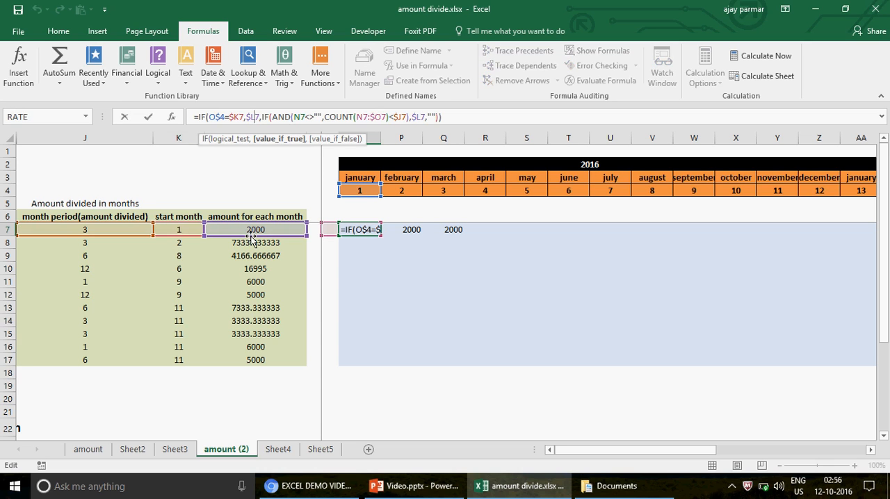
{"action": "key", "text": "Escape"}
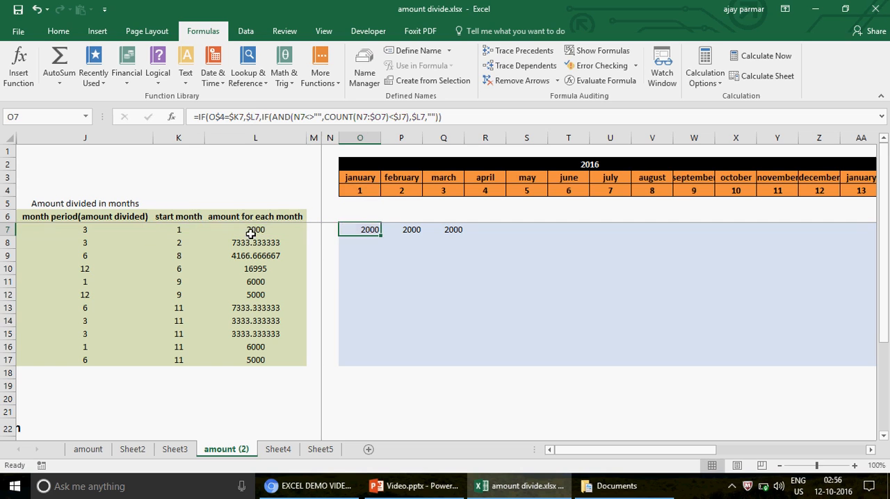
- Set the start month in K7 to 3
{"action": "left_click", "coordinate": [188, 230]}
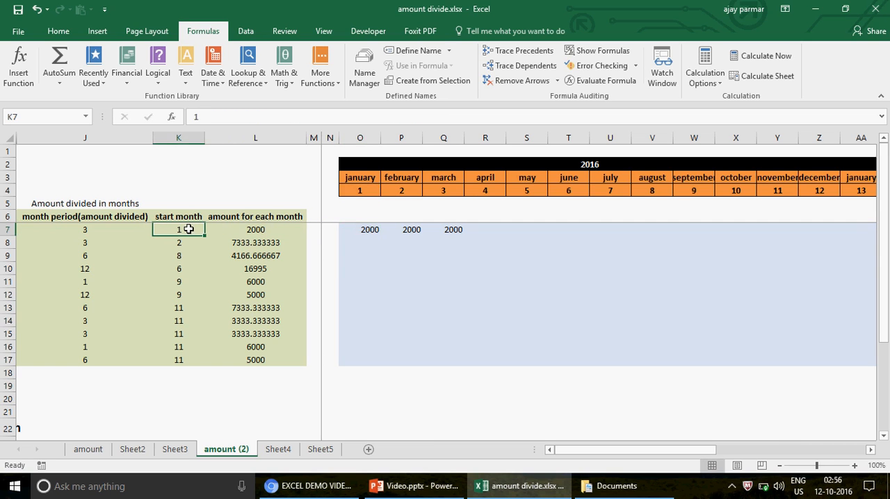
{"action": "type", "text": "3"}
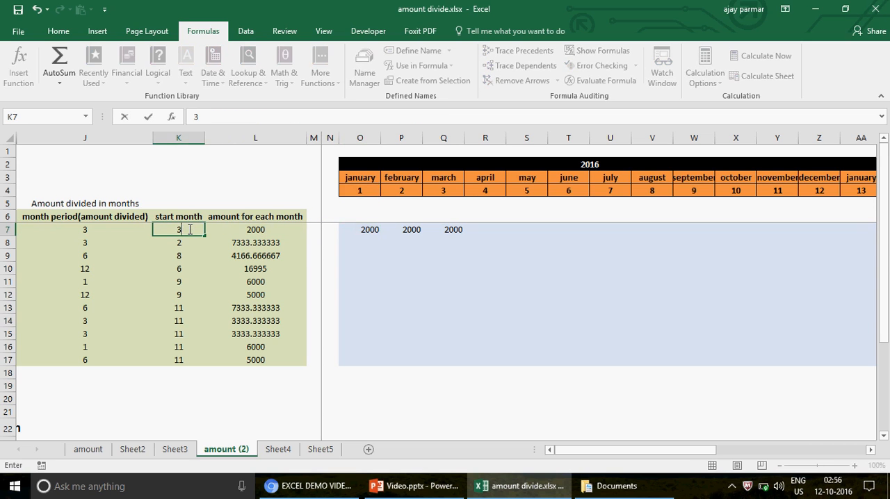
{"action": "key", "text": "Return"}
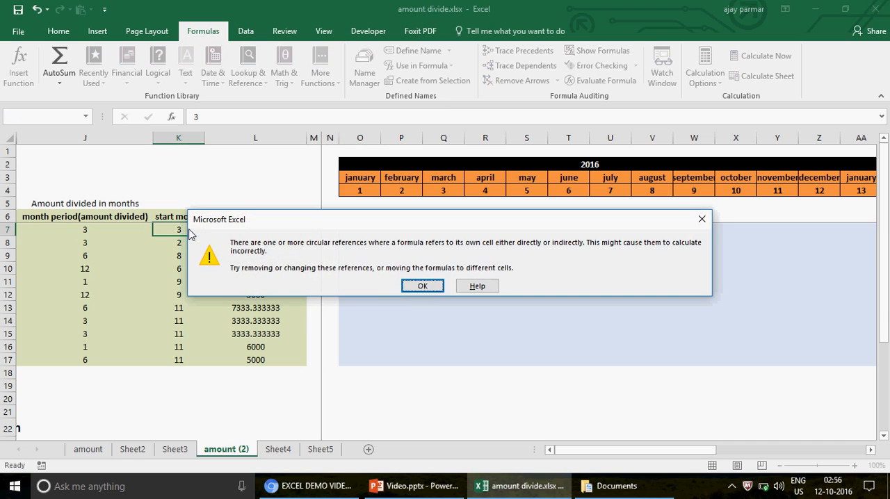
{"action": "left_click", "coordinate": [423, 285]}
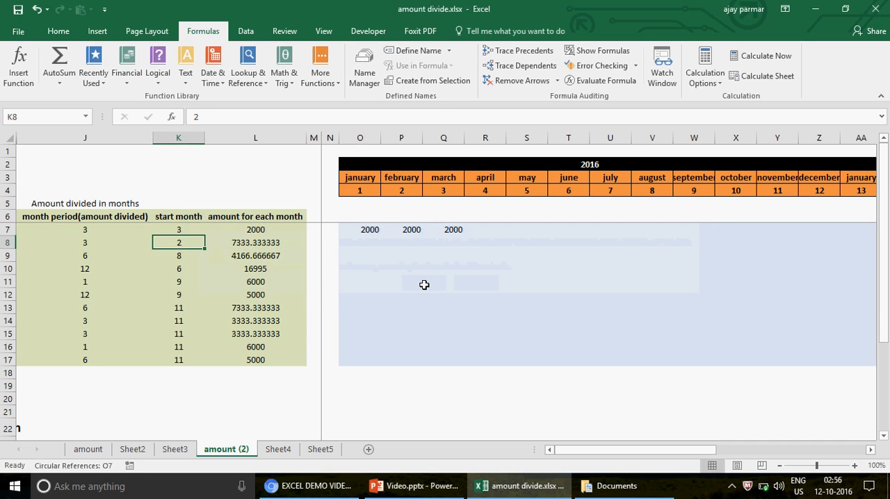
{"action": "left_click", "coordinate": [173, 229]}
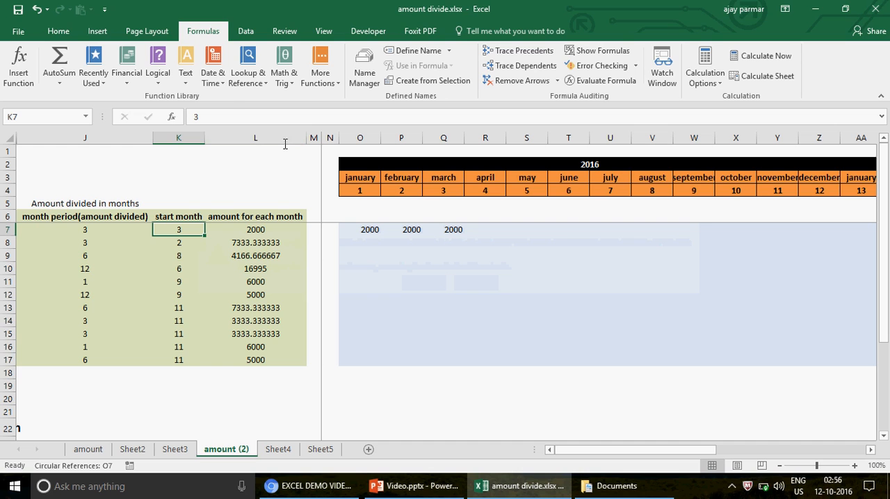
{"action": "left_click", "coordinate": [237, 115]}
{"action": "key", "text": "Return"}
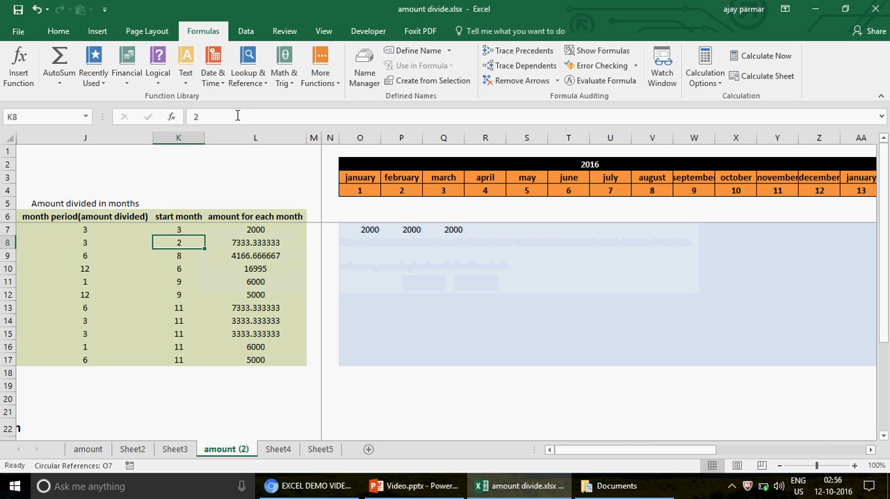
- Review the January formula in O7 and change its COUNT range to $N7:$N7
{"action": "left_click", "coordinate": [371, 230]}
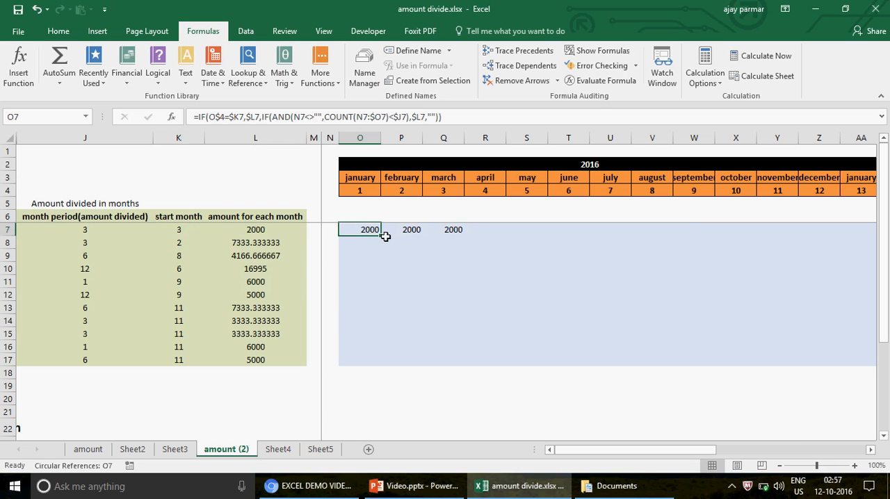
{"action": "key", "text": "F2"}
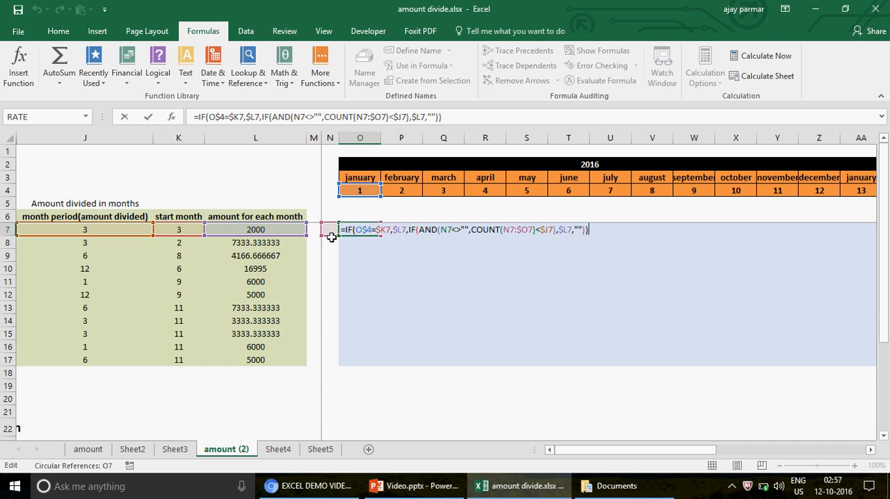
{"action": "key", "text": "Escape"}
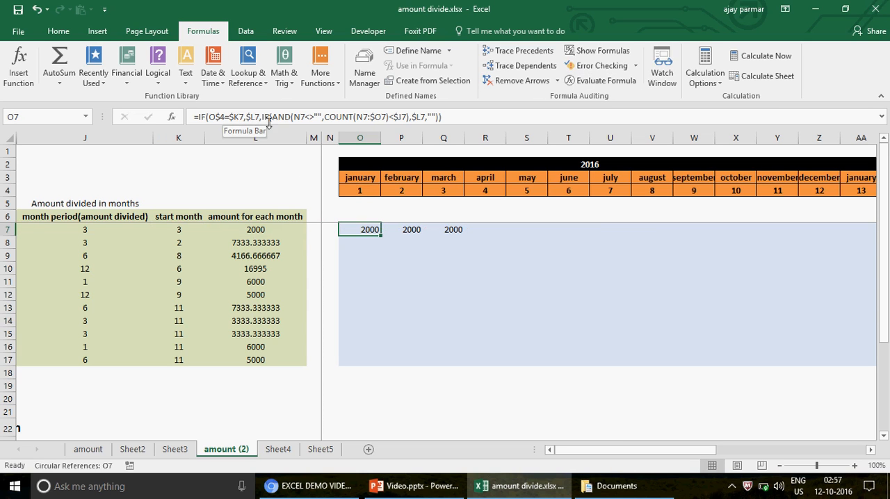
{"action": "left_click", "coordinate": [362, 117]}
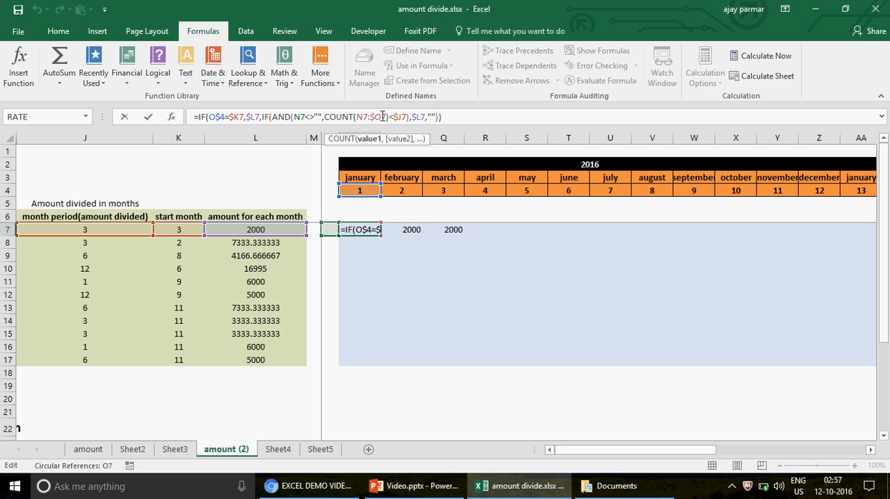
{"action": "key", "text": "BackSpace"}
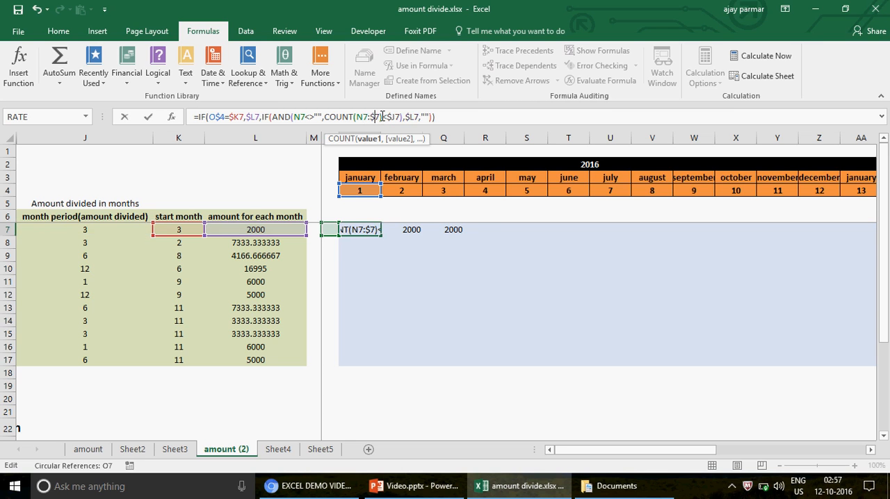
{"action": "type", "text": "N"}
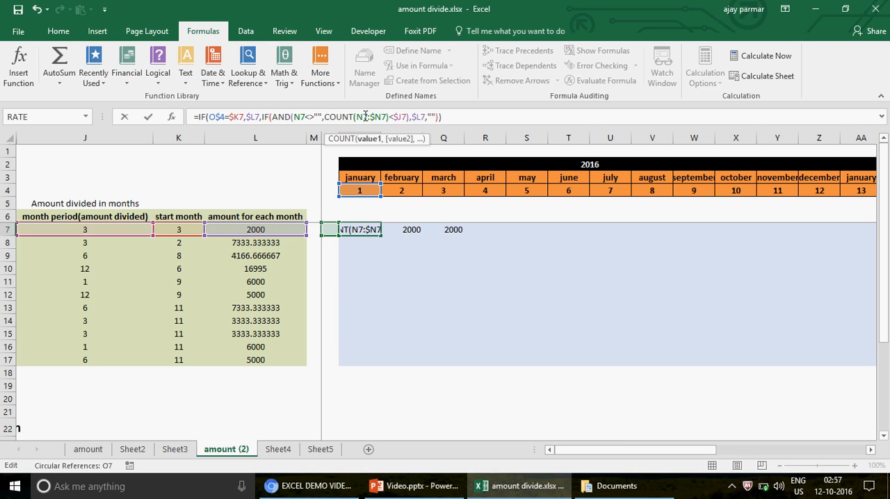
{"action": "key", "text": "F4"}
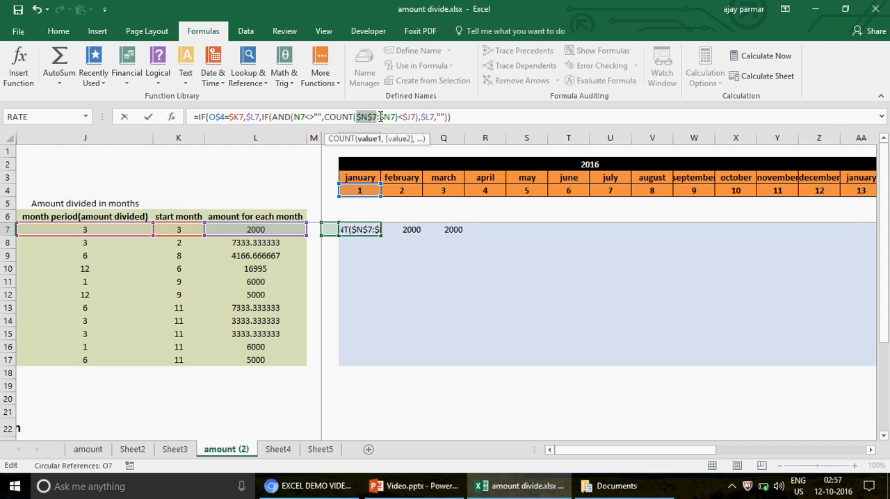
{"action": "key", "text": "F4"}
{"action": "key", "text": "F4"}
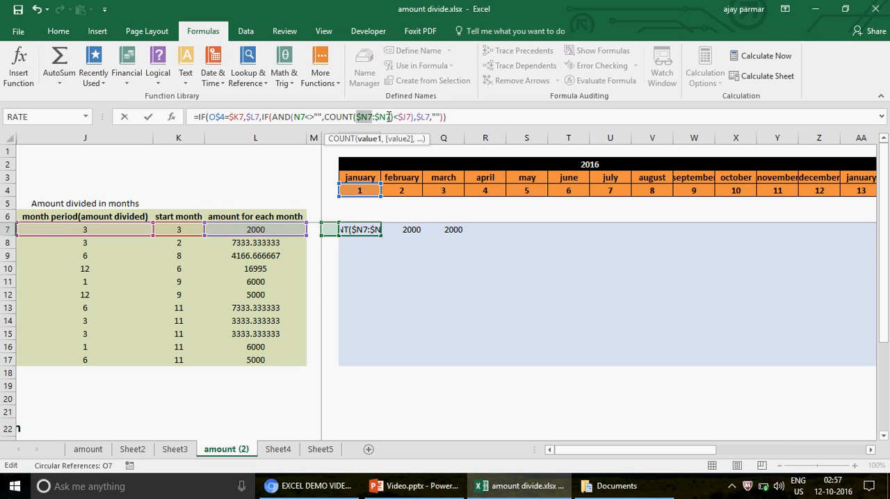
- Try $N7:O7 as the COUNT range in the O7 formula, with a relative end reference
{"action": "key", "text": "BackSpace"}
{"action": "type", "text": "O"}
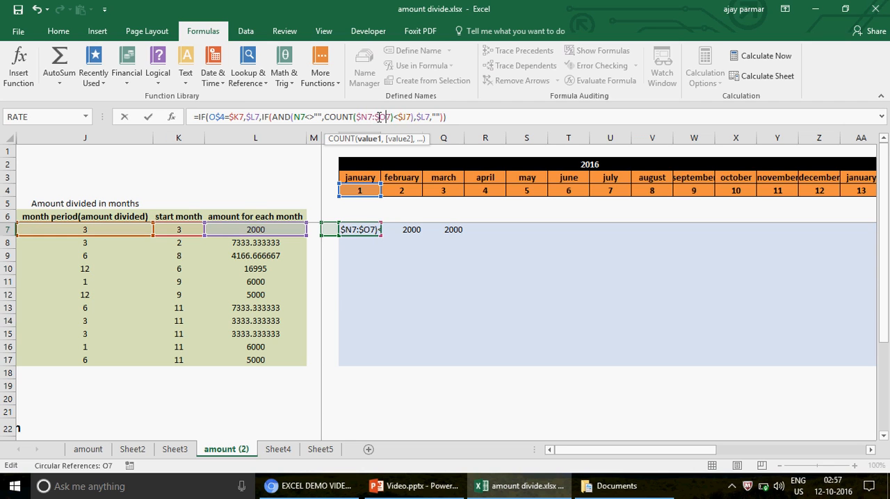
{"action": "left_click", "coordinate": [379, 116]}
{"action": "key", "text": "BackSpace"}
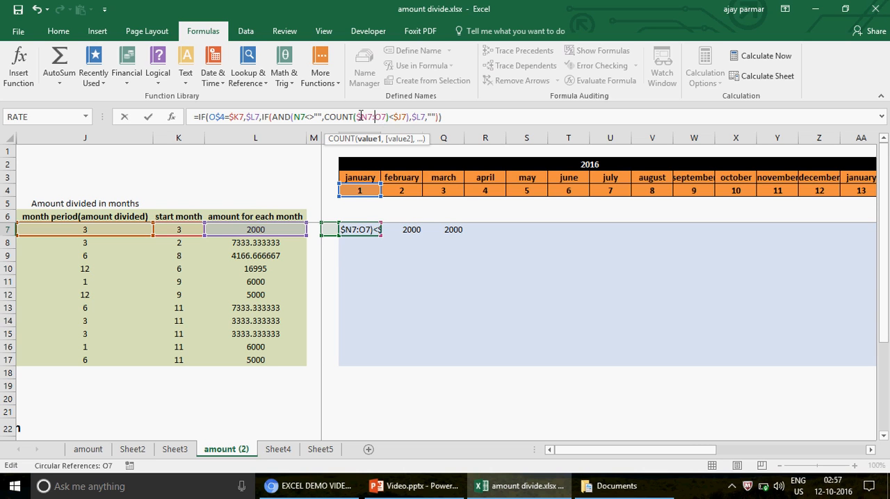
{"action": "key", "text": "Return"}
{"action": "key", "text": "Up"}
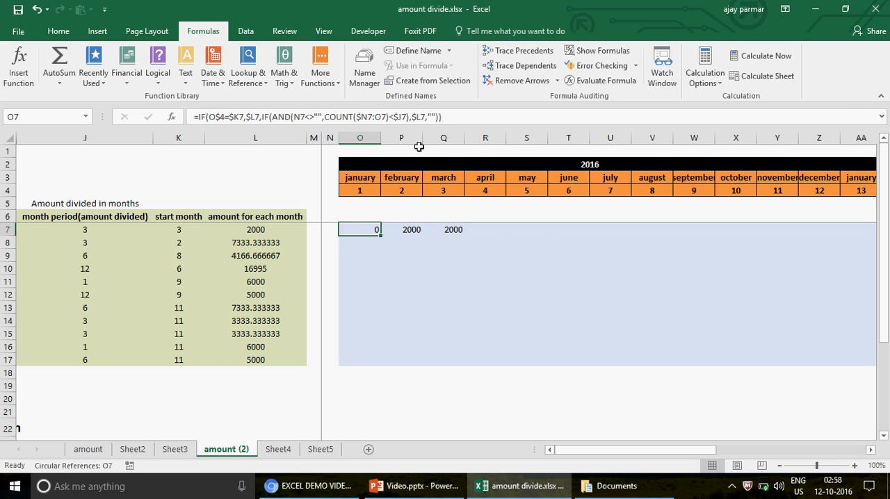
- Change the end of the COUNT range in the O7 formula to N7, making it COUNT($N7:N7)
{"action": "double_click", "coordinate": [381, 117]}
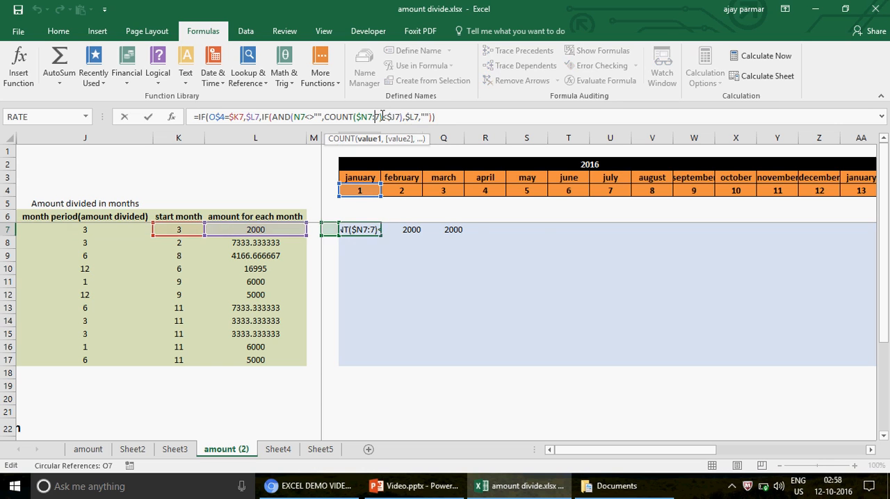
{"action": "type", "text": "N"}
{"action": "key", "text": "Return"}
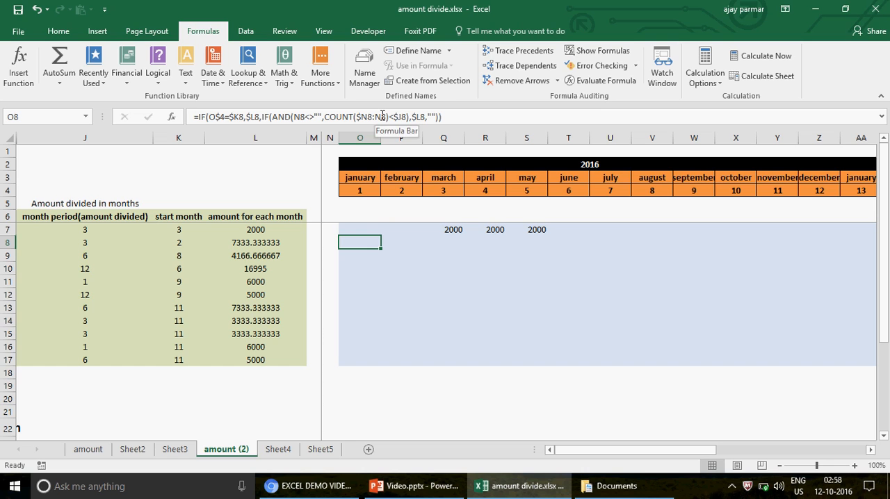
- Copy the corrected January formula from O7 across the remaining month columns of row 7, through AL7
{"action": "key", "text": "Up"}
{"action": "key", "text": "ctrl+c"}
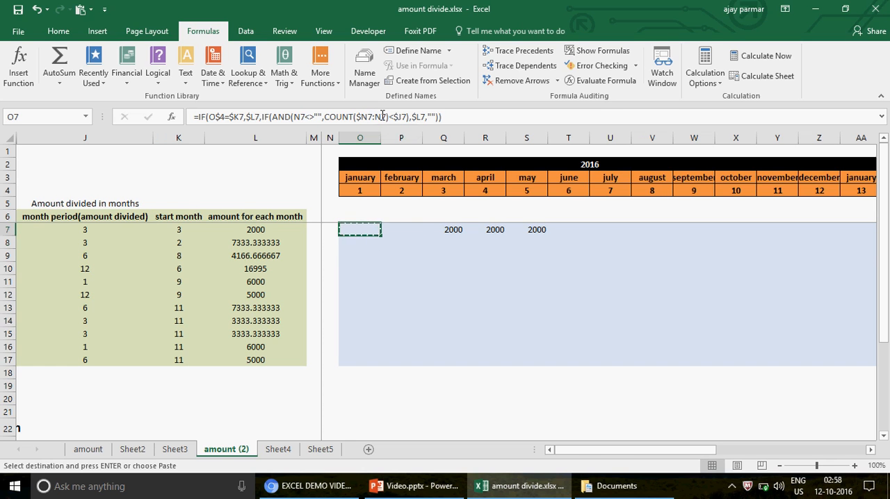
{"action": "key", "text": "Right"}
{"action": "key", "text": "ctrl+shift+Right"}
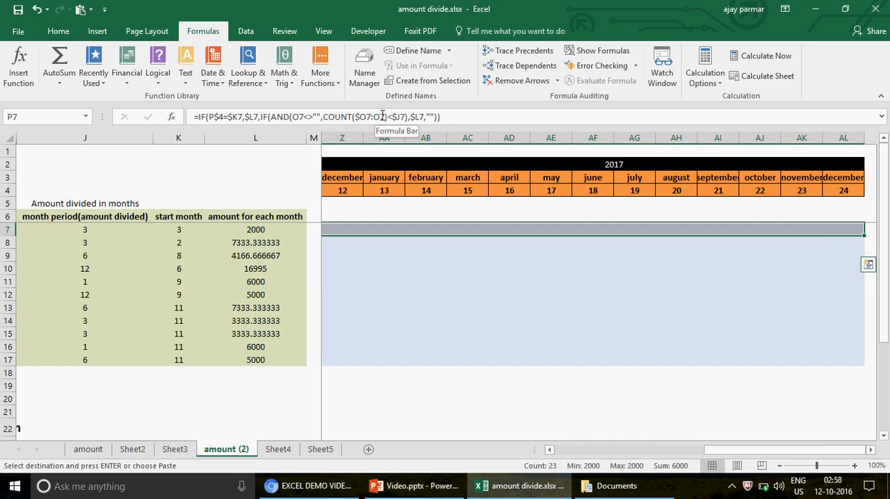
{"action": "key", "text": "Left"}
{"action": "key", "text": "Right"}
{"action": "key", "text": "Left"}
{"action": "key", "text": "Left"}
{"action": "key", "text": "Right"}
{"action": "key", "text": "Down"}
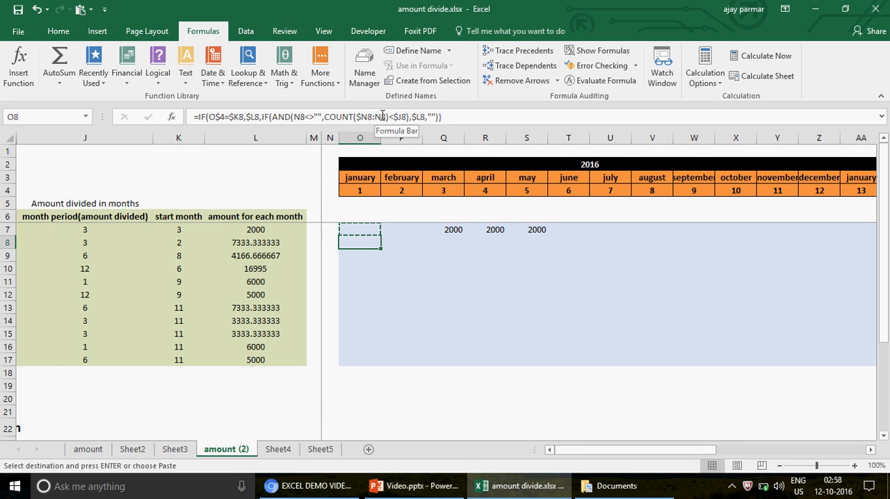
{"action": "key", "text": "shift+Right"}
{"action": "key", "text": "shift+Down"}
{"action": "key", "text": "Up"}
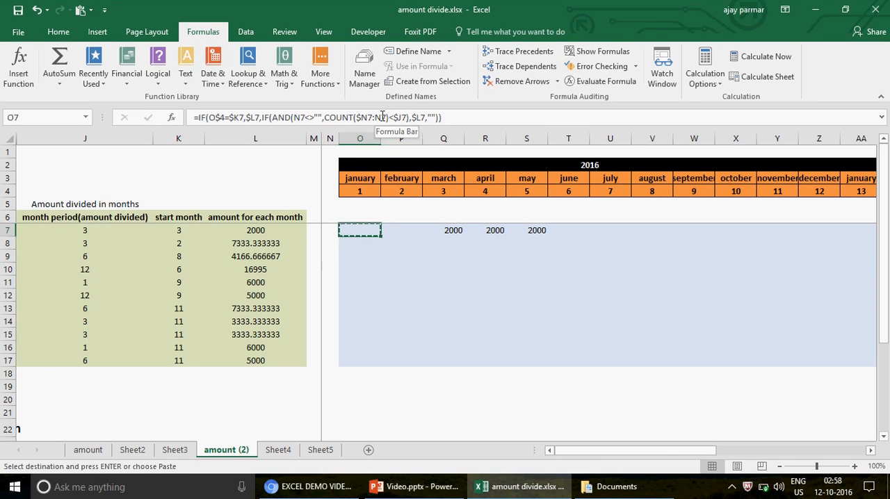
- Copy the row 7 month formulas down into rows 8 to 17 for all months
{"action": "key", "text": "ctrl+shift+Right"}
{"action": "key", "text": "Down"}
{"action": "key", "text": "shift+Down"}
{"action": "key", "text": "shift+Down"}
{"action": "key", "text": "shift+Down"}
{"action": "key", "text": "shift+Down"}
{"action": "key", "text": "shift+Down"}
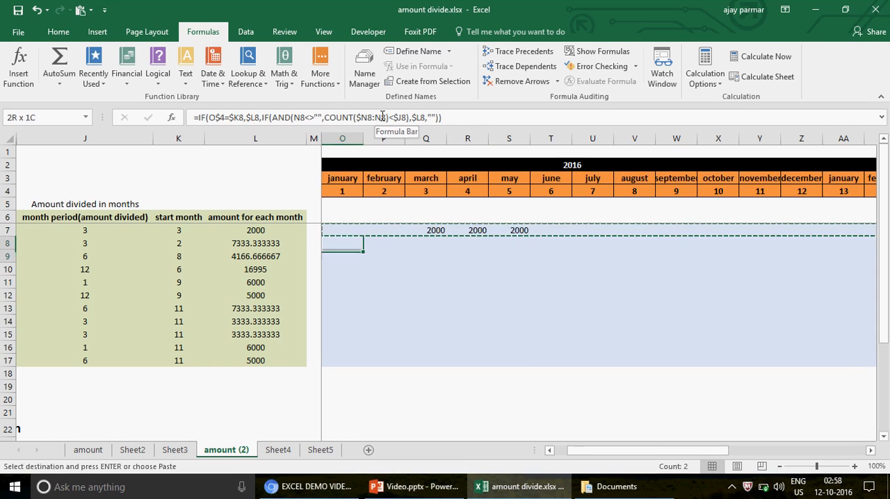
{"action": "key", "text": "shift+Down"}
{"action": "key", "text": "shift+Down"}
{"action": "key", "text": "shift+Down"}
{"action": "key", "text": "shift+Down"}
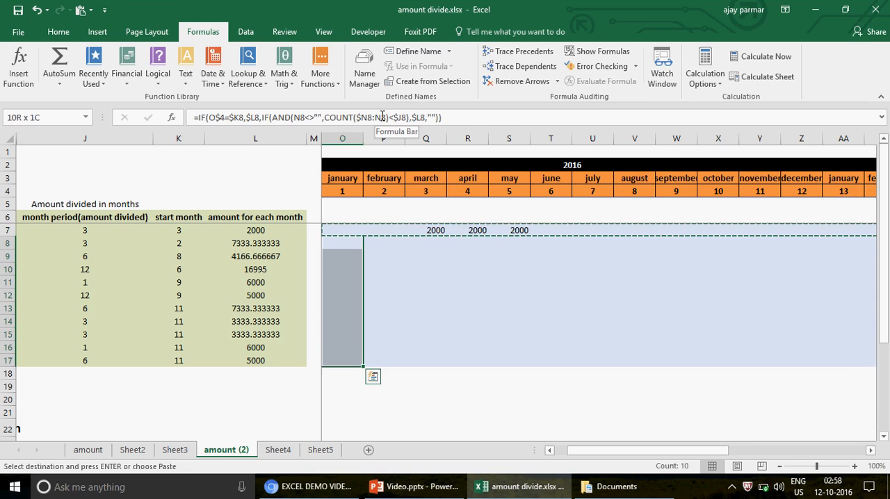
{"action": "key", "text": "ctrl+v"}
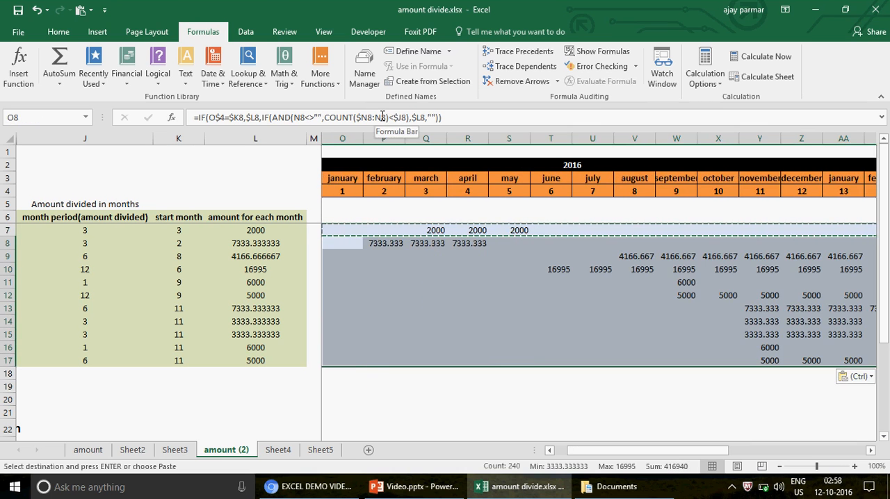
{"action": "key", "text": "Escape"}
- Check the copied formulas in row 7 from January to March, comparing their COUNT ranges
{"action": "key", "text": "Up"}
{"action": "key", "text": "Left"}
{"action": "key", "text": "Left"}
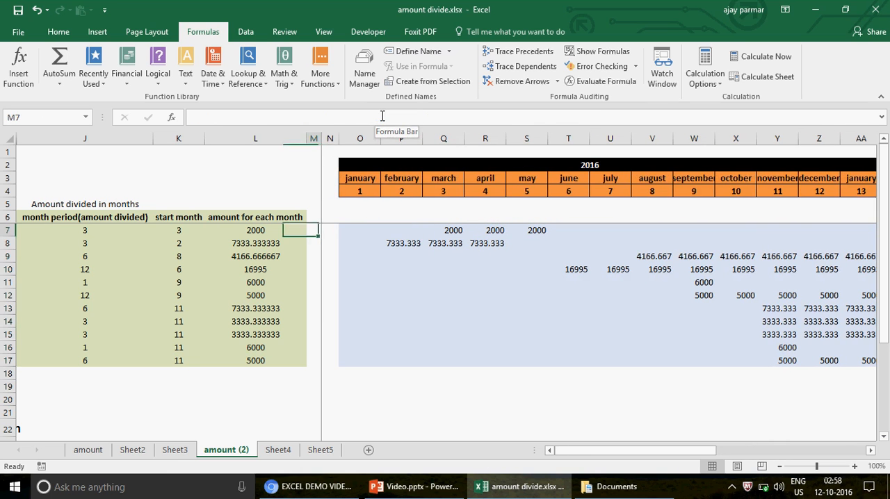
{"action": "key", "text": "Right"}
{"action": "key", "text": "Right"}
{"action": "key", "text": "Right"}
{"action": "key", "text": "Right"}
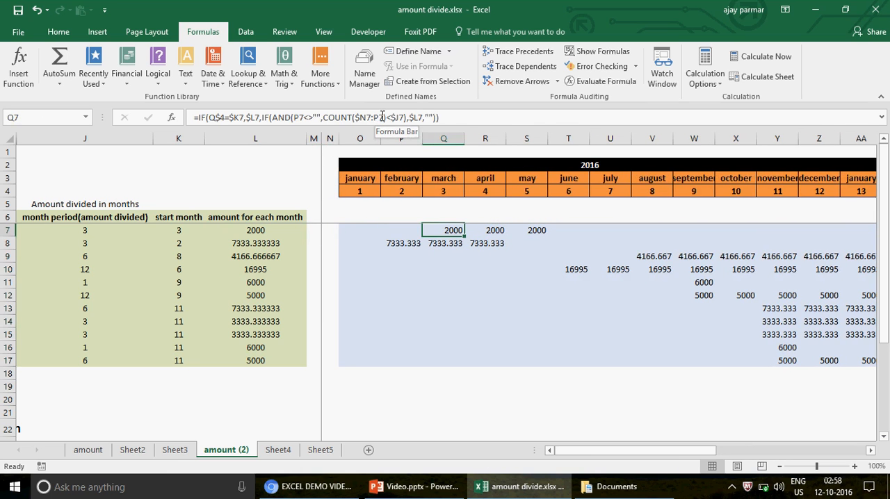
{"action": "key", "text": "Left"}
{"action": "key", "text": "Left"}
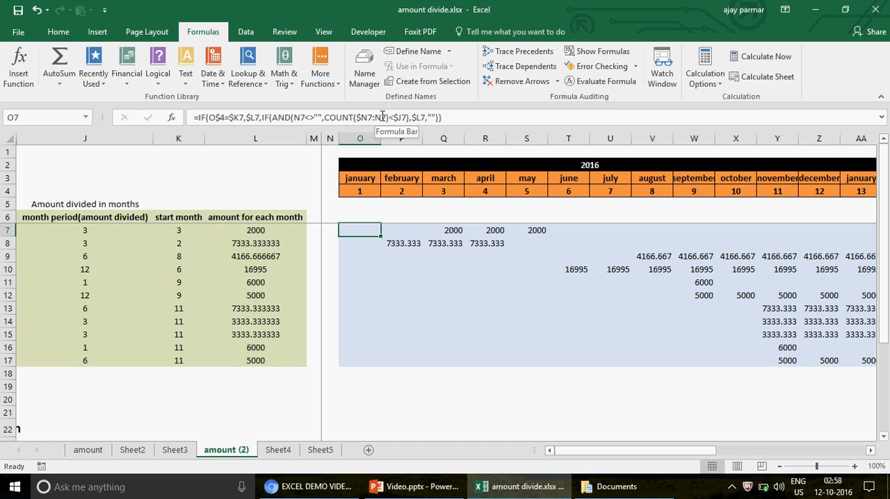
- Start evaluating the January formula in O7 and work through its first test, O$4=$K7
{"action": "left_click", "coordinate": [606, 82]}
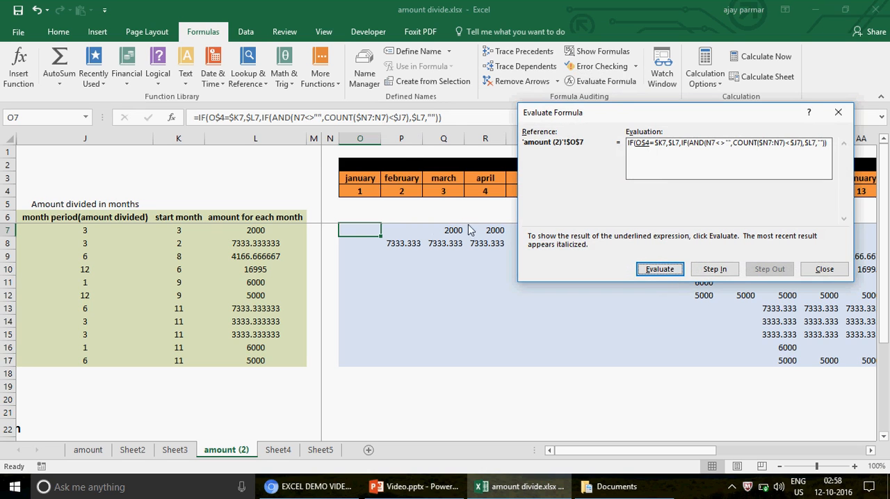
{"action": "left_click", "coordinate": [658, 270]}
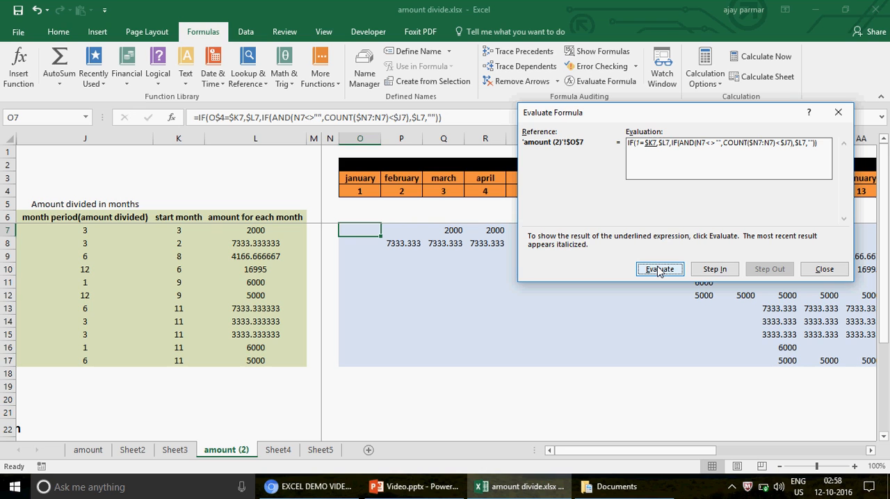
{"action": "left_click", "coordinate": [659, 270]}
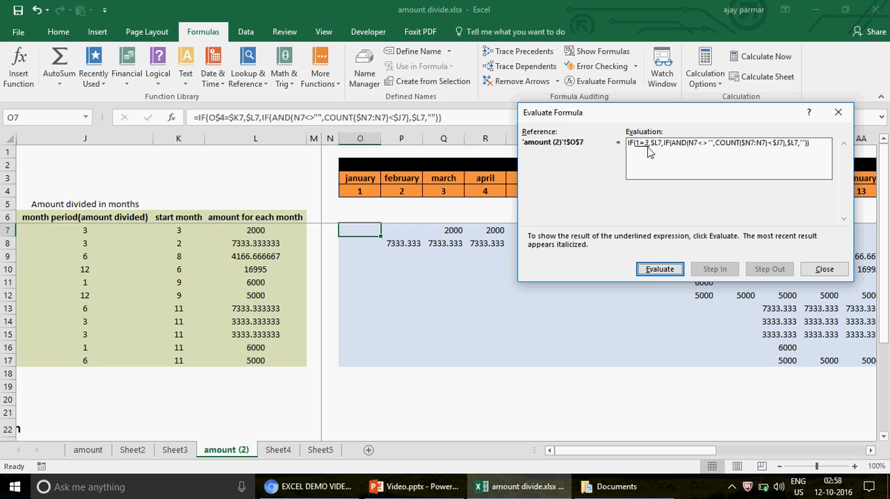
{"action": "left_click", "coordinate": [661, 270]}
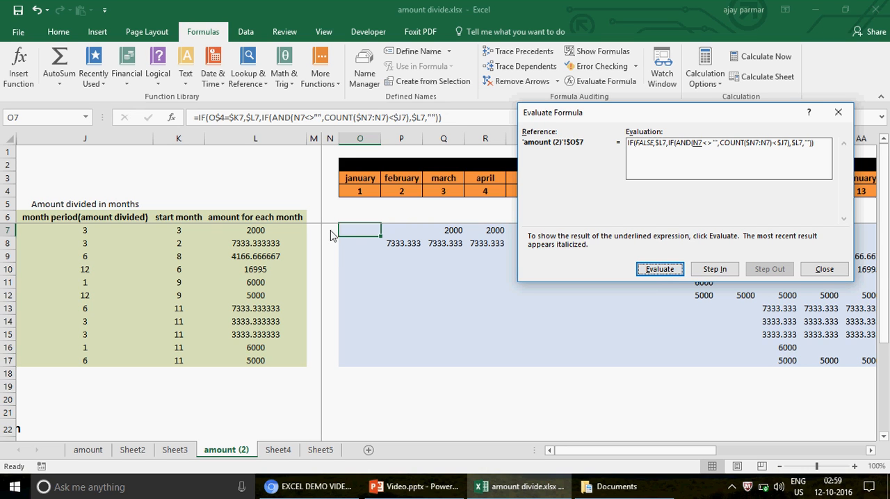
- Evaluate the rest of the O7 formula, including its AND and COUNT conditions, through to the final result and close the evaluation
{"action": "left_click", "coordinate": [659, 269]}
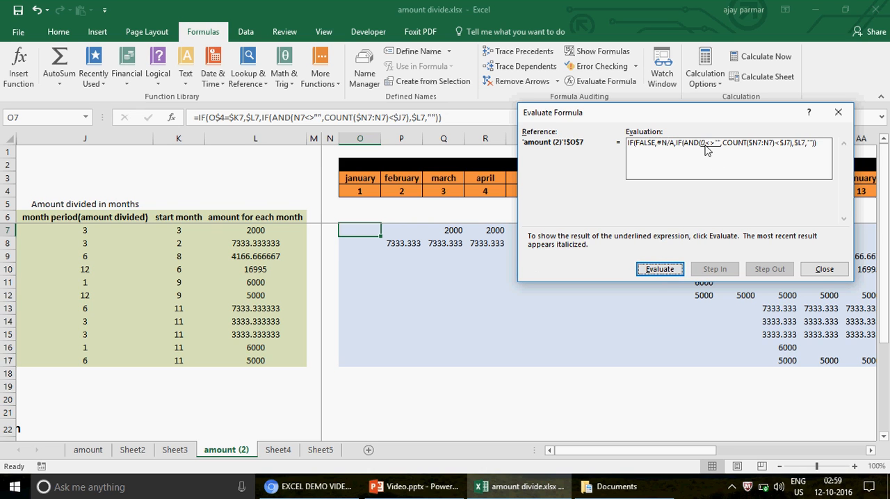
{"action": "left_click", "coordinate": [669, 271]}
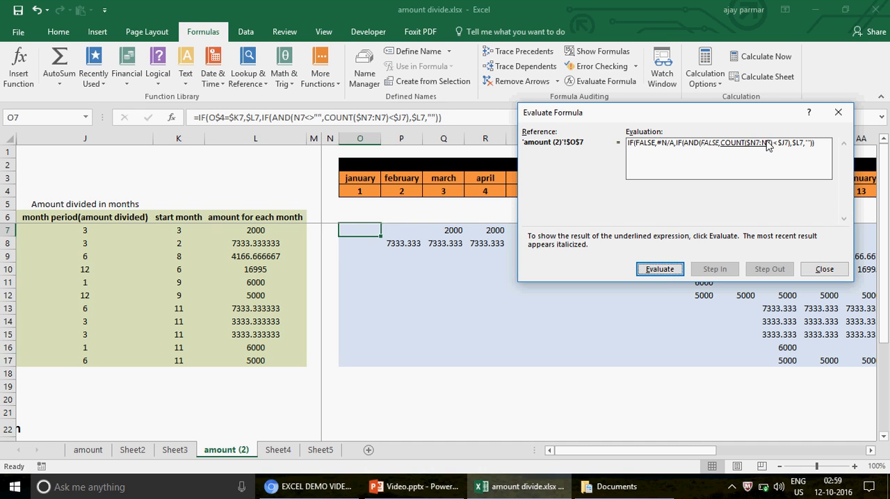
{"action": "left_click", "coordinate": [660, 270]}
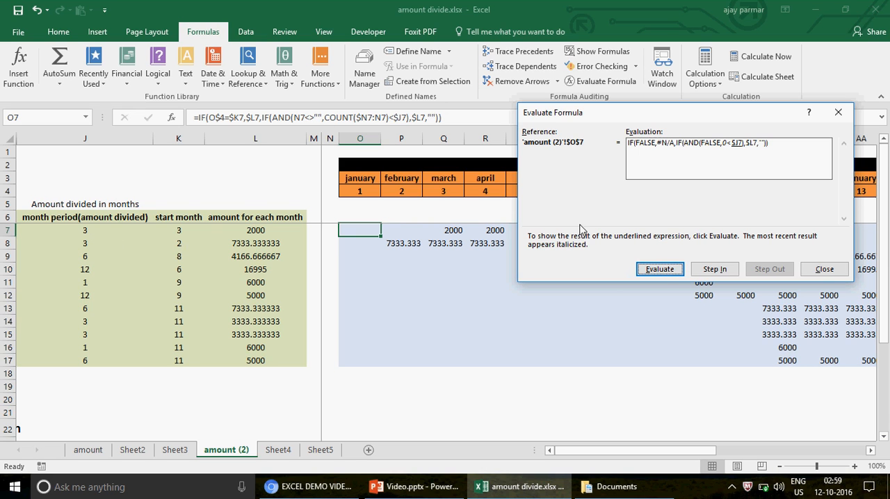
{"action": "left_click", "coordinate": [660, 270]}
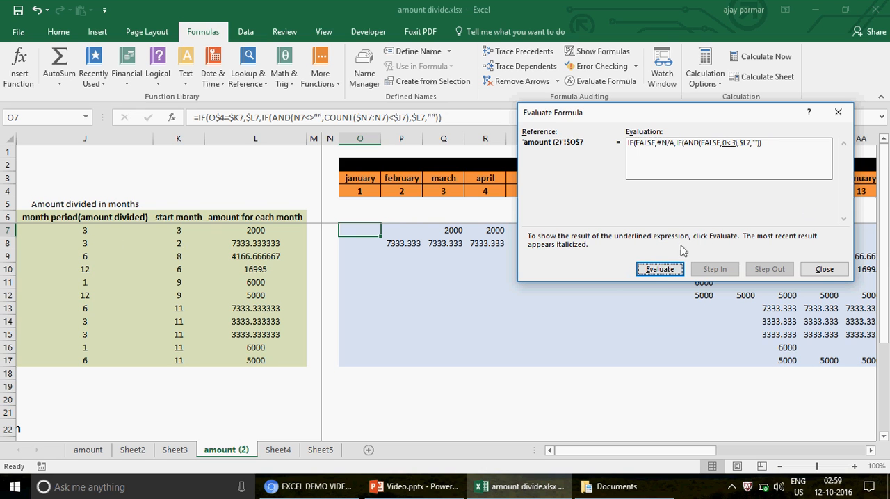
{"action": "left_click", "coordinate": [661, 269]}
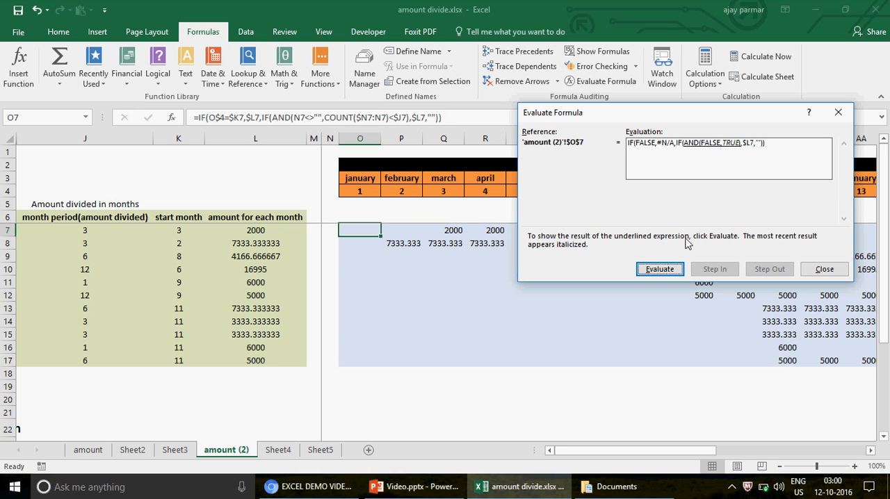
{"action": "left_click", "coordinate": [661, 270]}
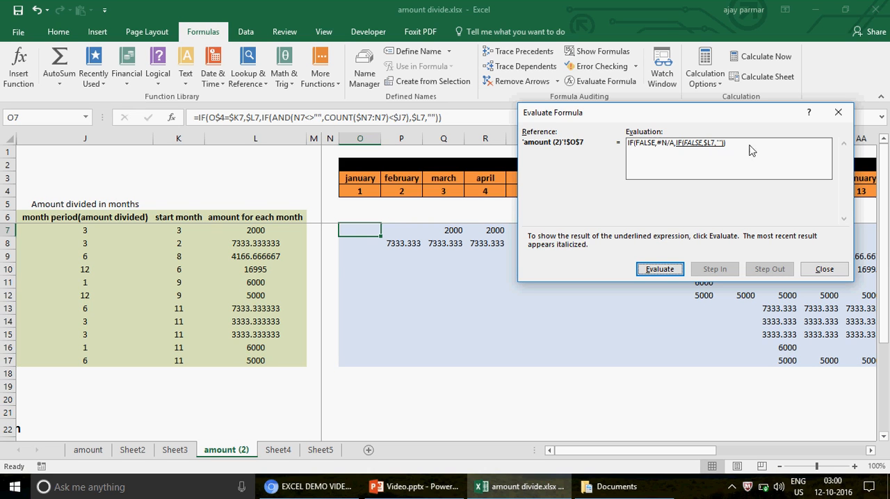
{"action": "left_click", "coordinate": [665, 270]}
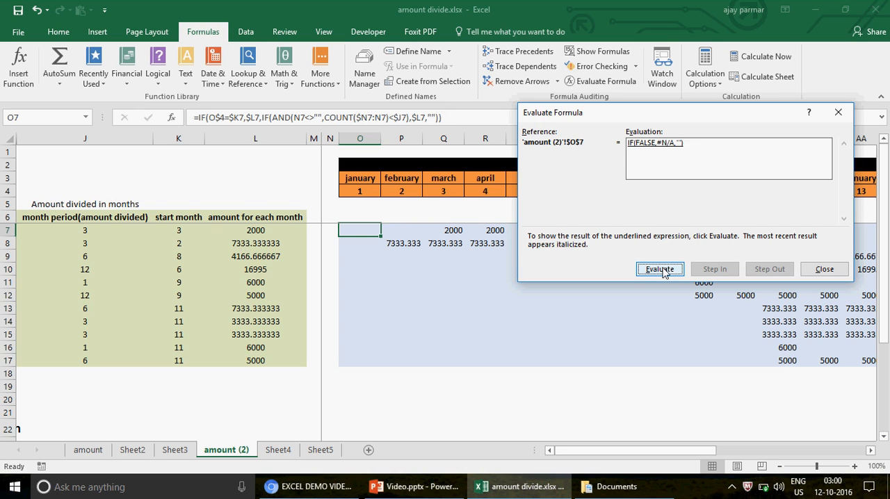
{"action": "left_click", "coordinate": [663, 271]}
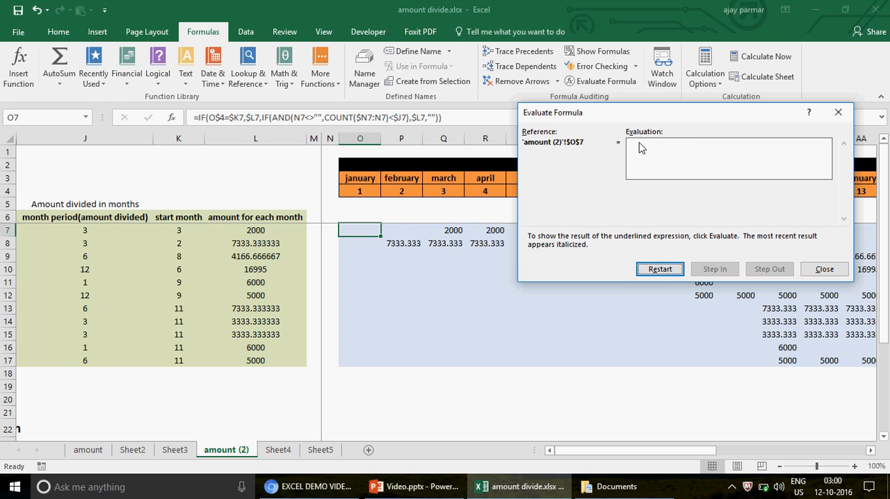
{"action": "left_click", "coordinate": [823, 269]}
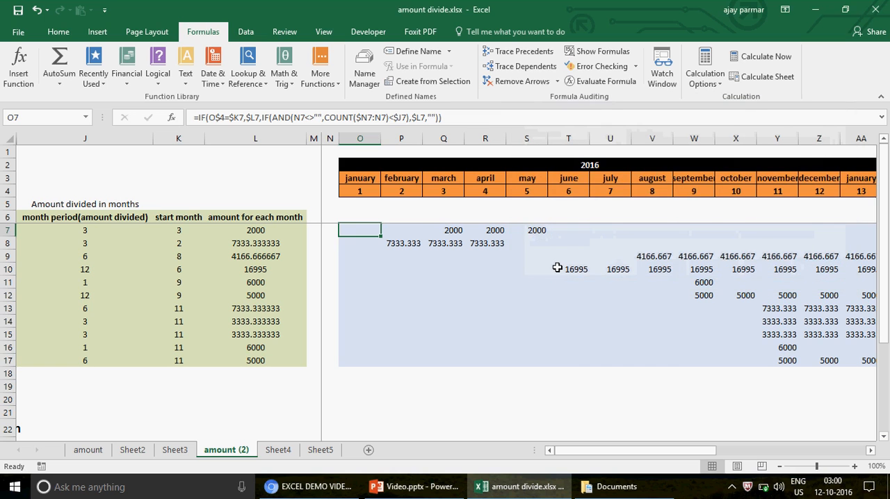
- Examine the row 7 formulas for February and March, and compare March's month number in Q4 with the start month in K7
{"action": "key", "text": "Right"}
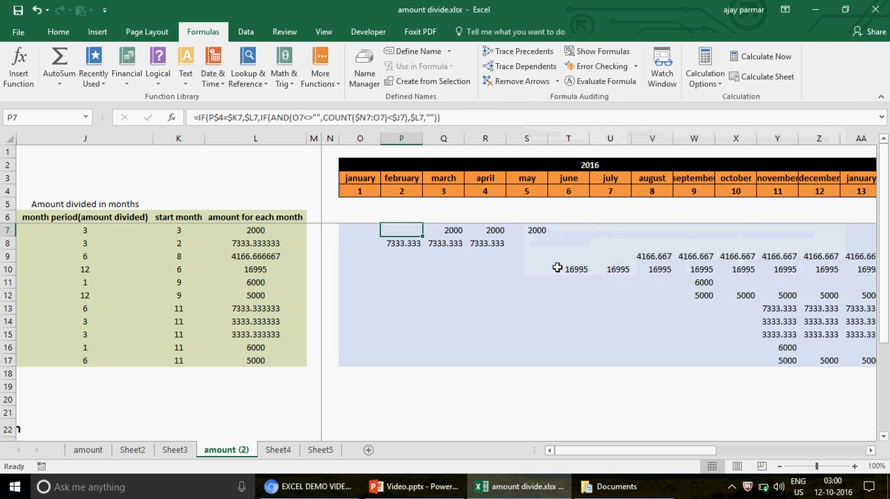
{"action": "key", "text": "Right"}
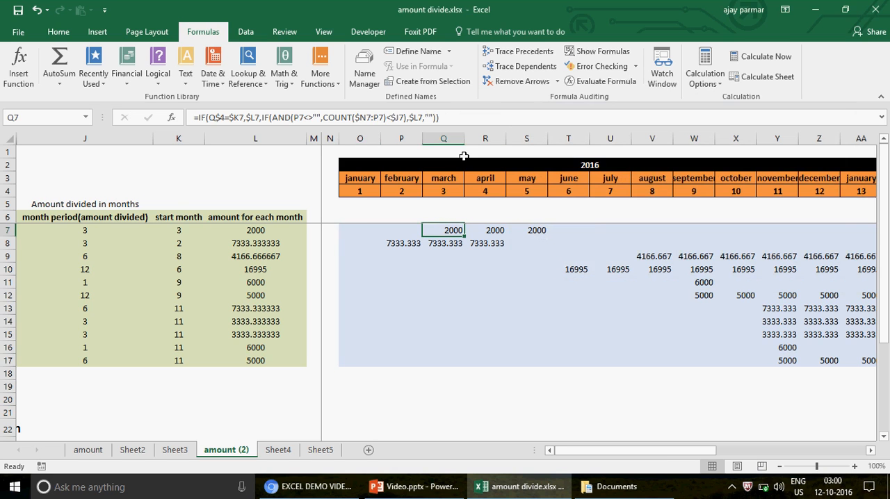
{"action": "left_click", "coordinate": [448, 190]}
{"action": "left_click", "coordinate": [183, 231]}
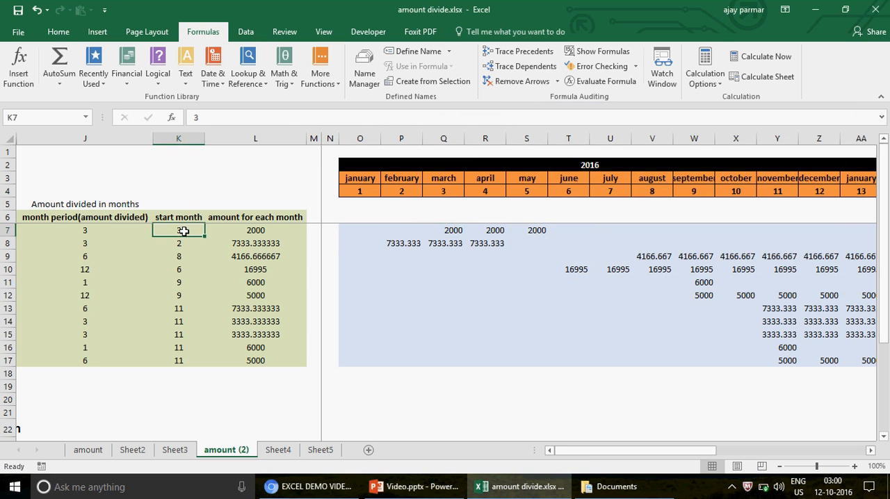
- Evaluate the March formula in Q7 stage by stage to its final result, dismissing the battery warning, and close the evaluation
{"action": "left_click", "coordinate": [439, 231]}
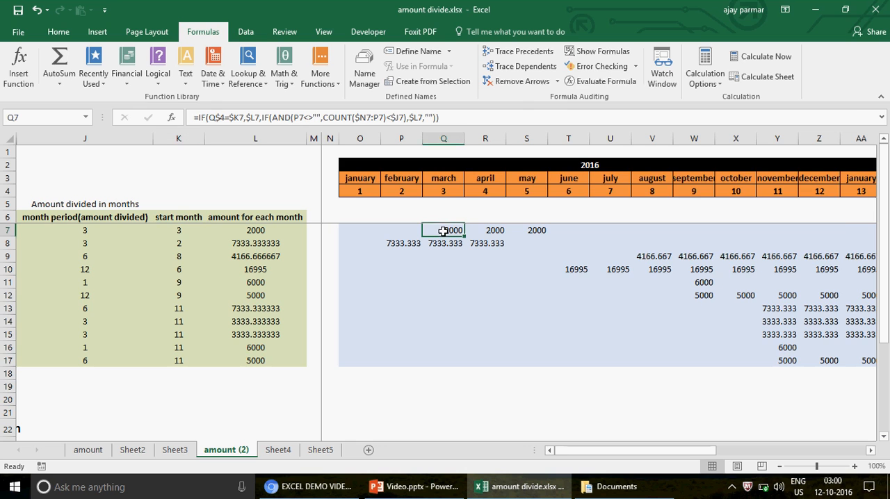
{"action": "left_click", "coordinate": [605, 81]}
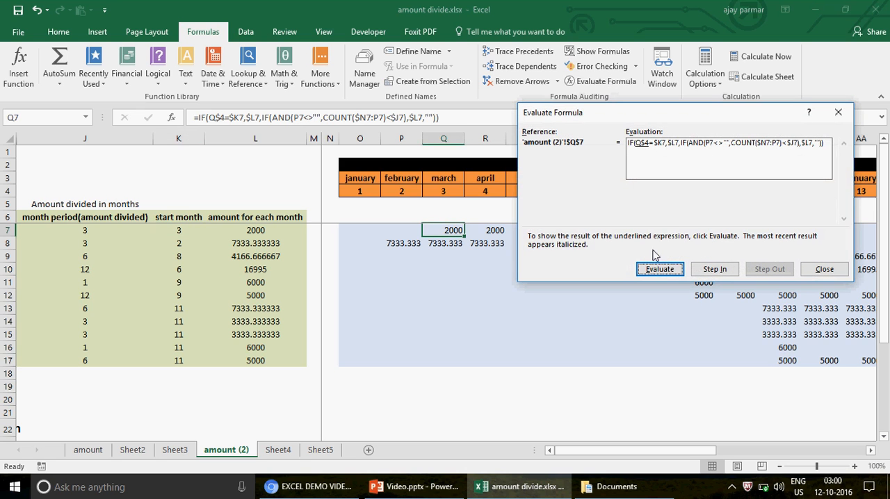
{"action": "left_click", "coordinate": [661, 271]}
{"action": "left_click", "coordinate": [660, 271]}
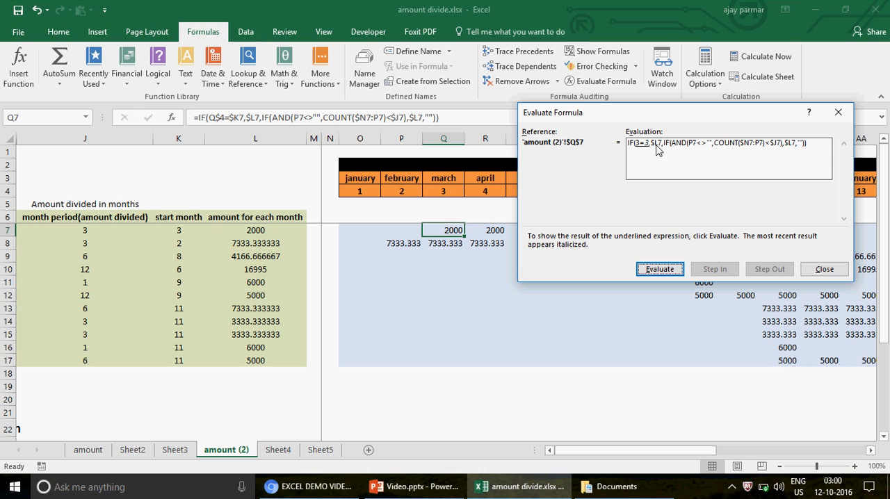
{"action": "left_click", "coordinate": [659, 271]}
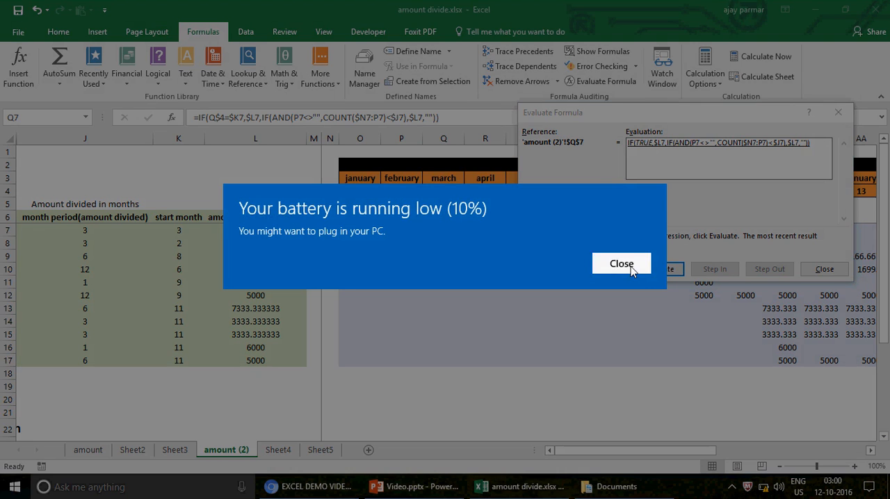
{"action": "left_click", "coordinate": [631, 267]}
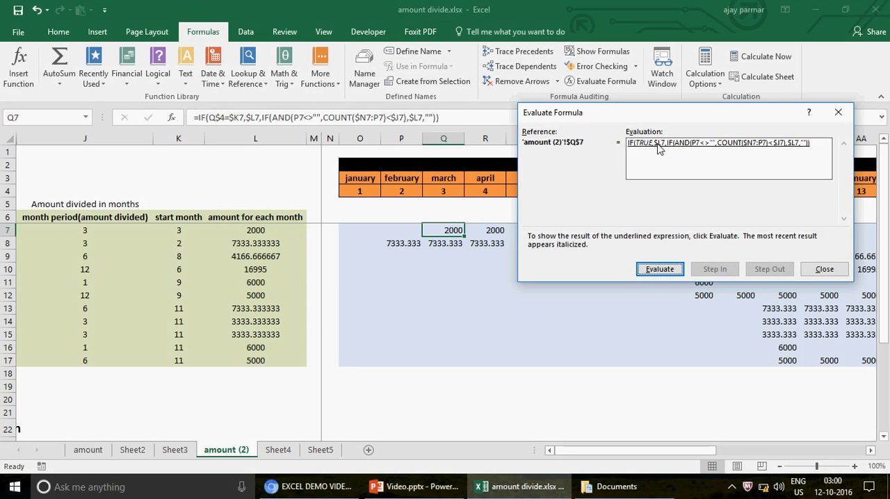
{"action": "left_click", "coordinate": [660, 271]}
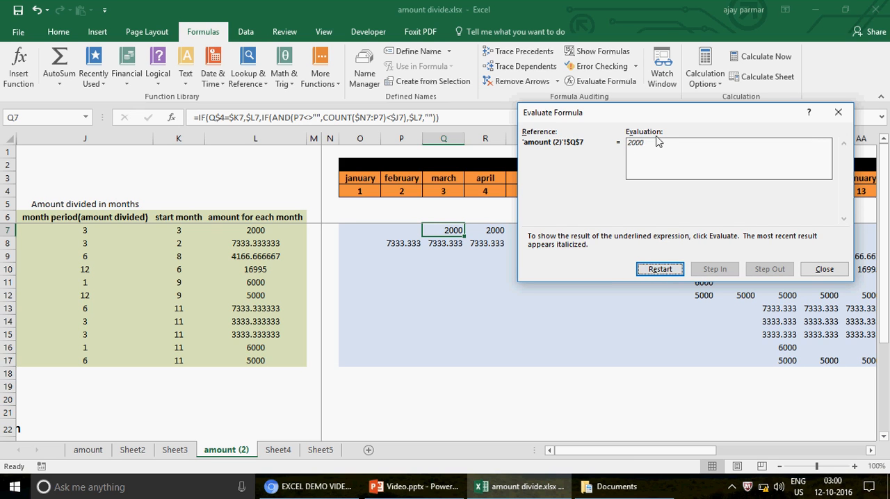
{"action": "left_click", "coordinate": [824, 270]}
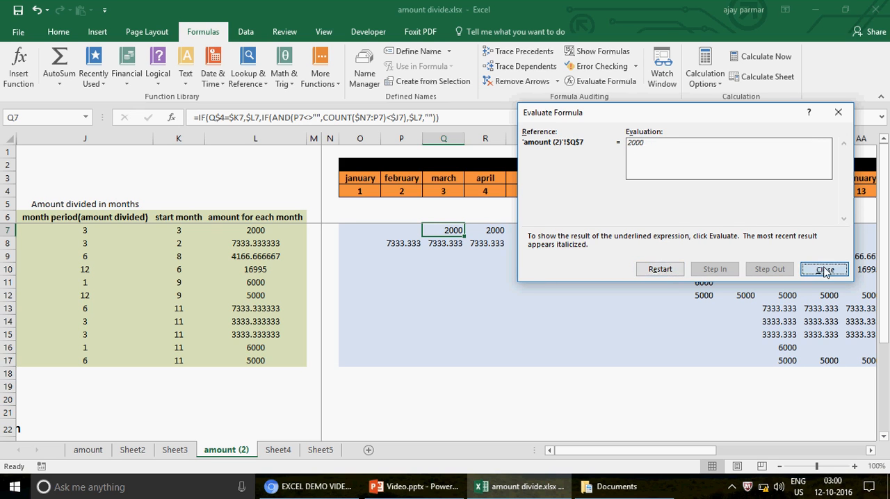
- Inspect the logical test and value-if-true argument of the Q7 formula, leaving the formula as is
{"action": "left_click", "coordinate": [220, 116]}
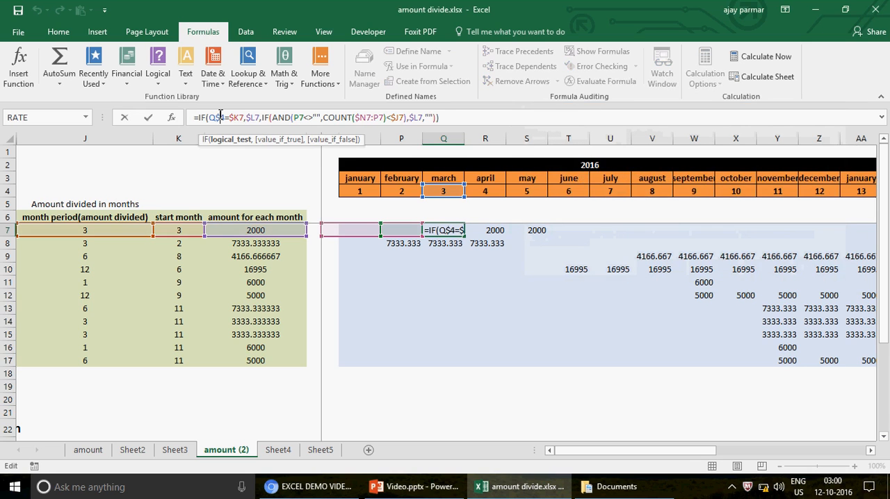
{"action": "left_click", "coordinate": [255, 118]}
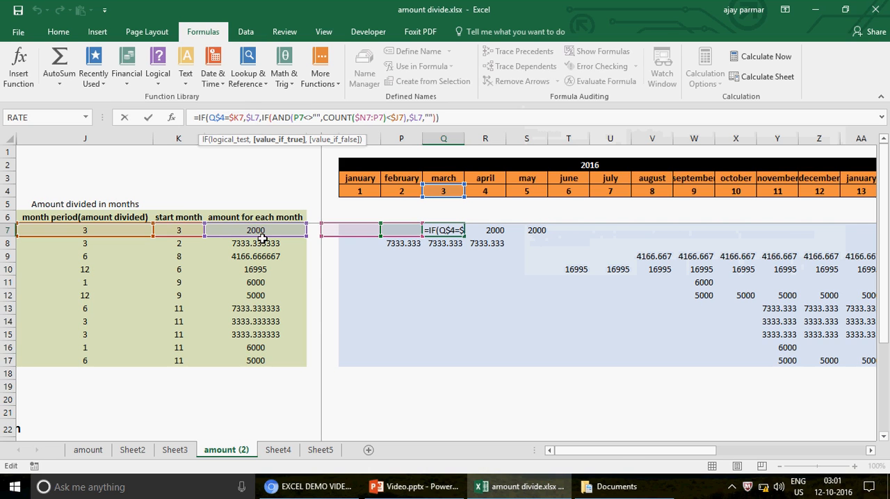
{"action": "key", "text": "Return"}
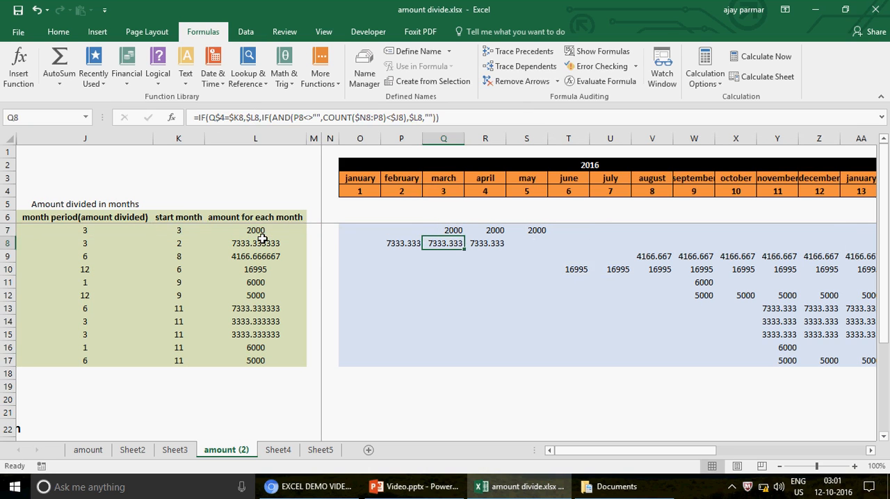
- Compare April's month number in R4 with the start month in K7, and inspect the cell references of the R7 formula
{"action": "key", "text": "Up"}
{"action": "key", "text": "Right"}
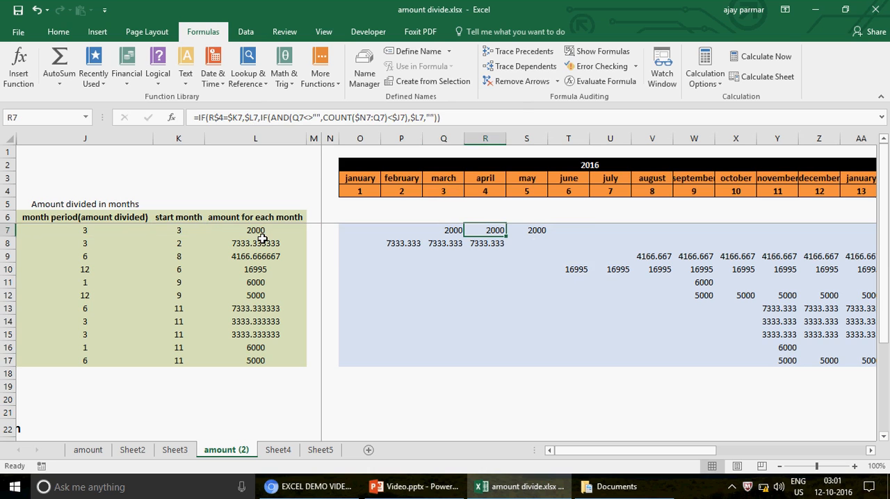
{"action": "left_click", "coordinate": [487, 192]}
{"action": "left_click", "coordinate": [167, 235]}
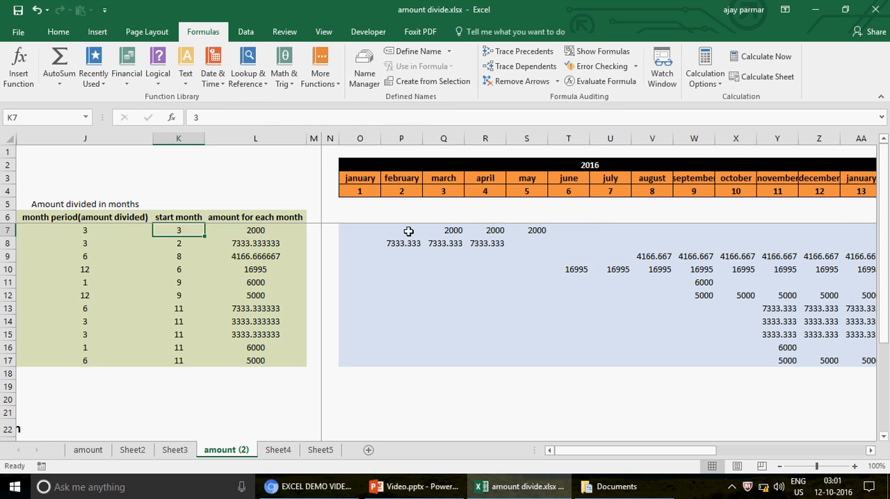
{"action": "left_click", "coordinate": [495, 233]}
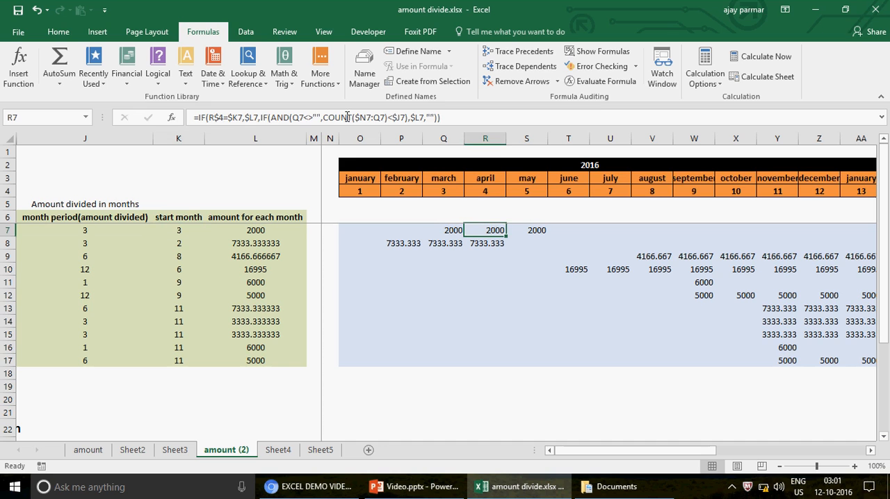
{"action": "left_click", "coordinate": [271, 118]}
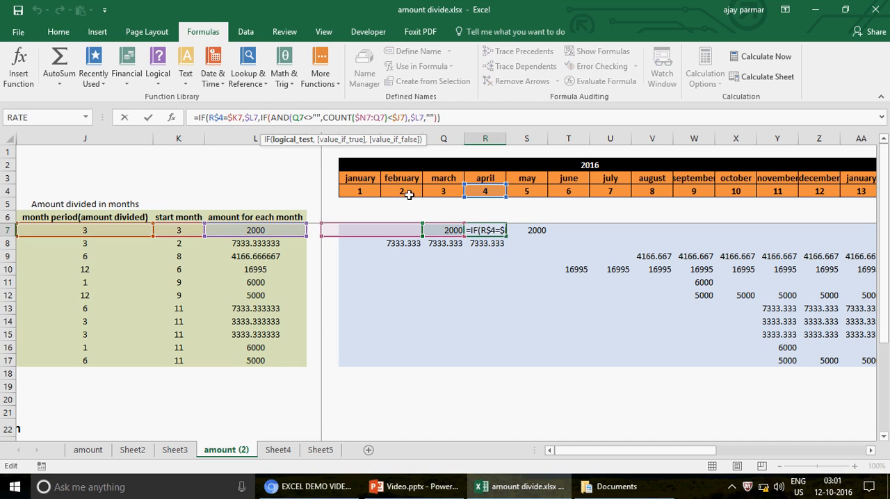
{"action": "key", "text": "Escape"}
- Compare the March cell Q7 with the April cell R7 to examine how the previous month is tested
{"action": "left_click", "coordinate": [443, 231]}
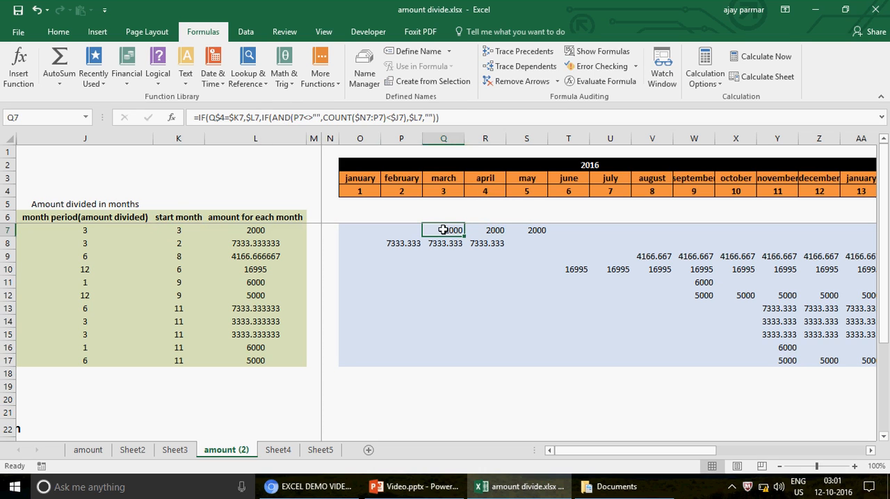
{"action": "left_click", "coordinate": [490, 230]}
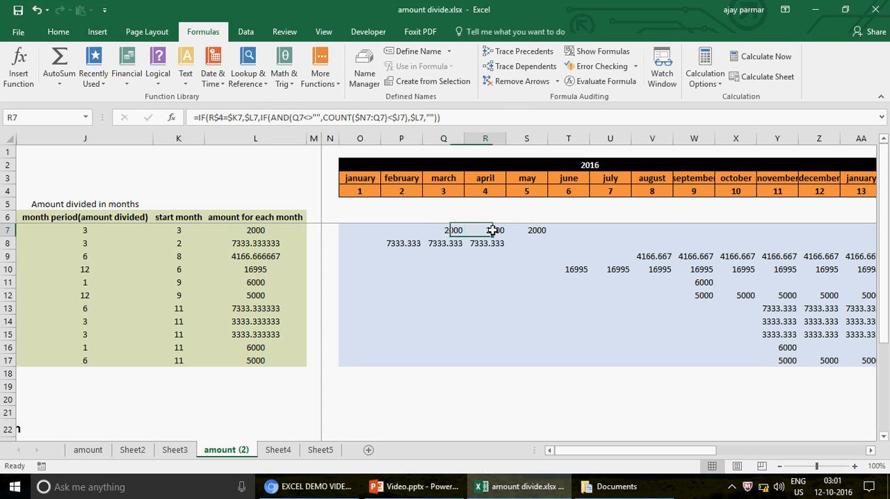
{"action": "left_click", "coordinate": [445, 230]}
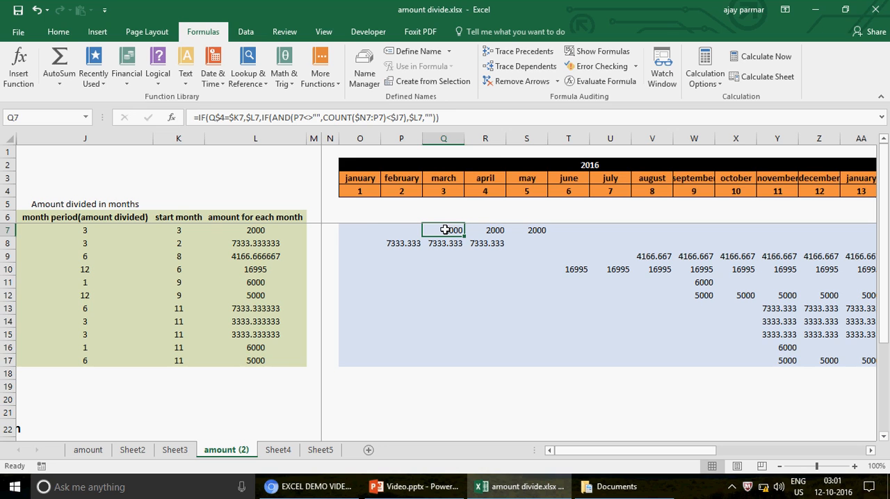
- Highlight January to March in row 7 (O7:Q7) to review the counted months, and return to April's cell R7
{"action": "left_click", "coordinate": [362, 229]}
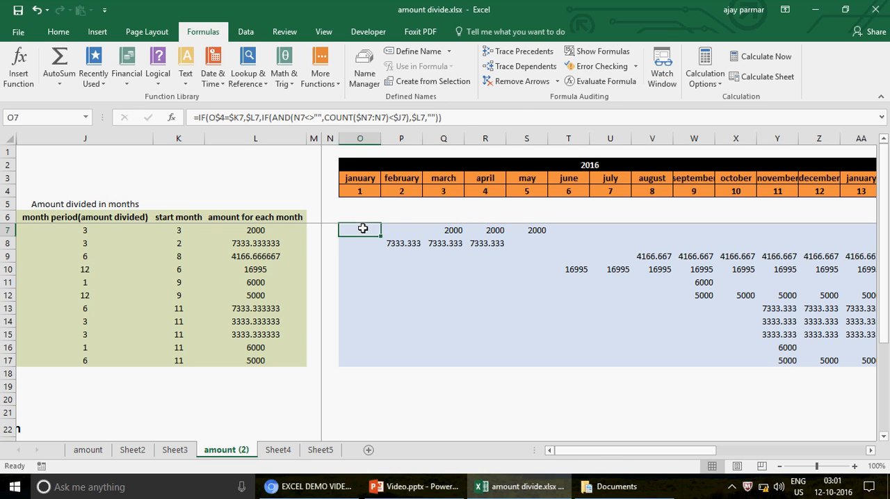
{"action": "key", "text": "shift+Right"}
{"action": "key", "text": "shift+Right"}
{"action": "key", "text": "ctrl+v"}
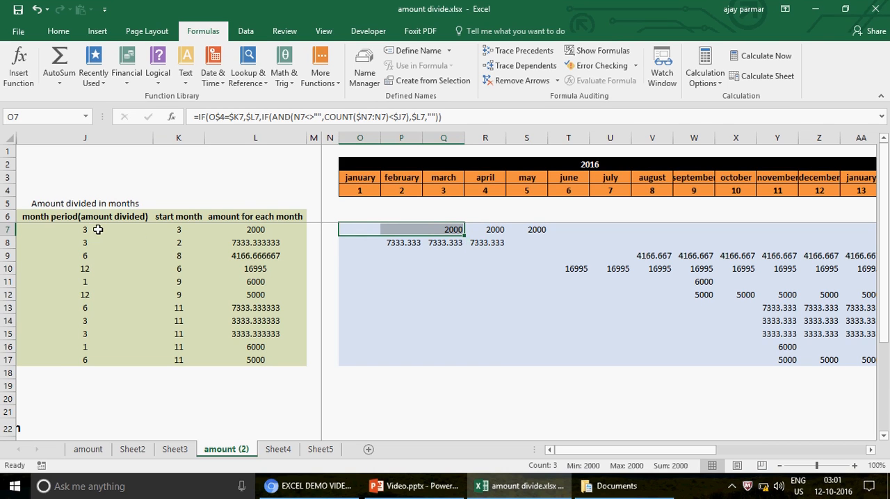
{"action": "left_click", "coordinate": [495, 230]}
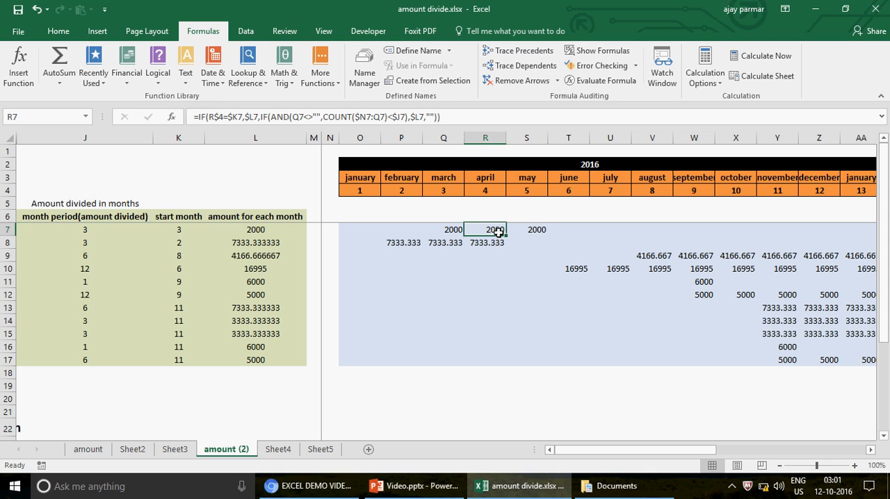